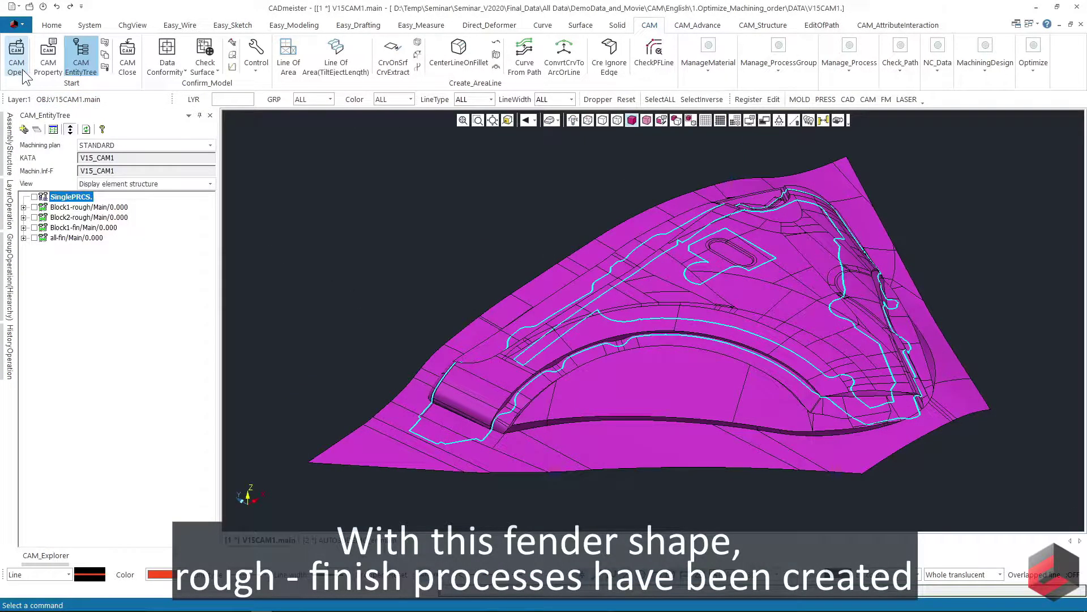
Step: Preview the Block2-rough toolpath, then bring up Optimize machining order for MCO0002
left_click(35, 218)
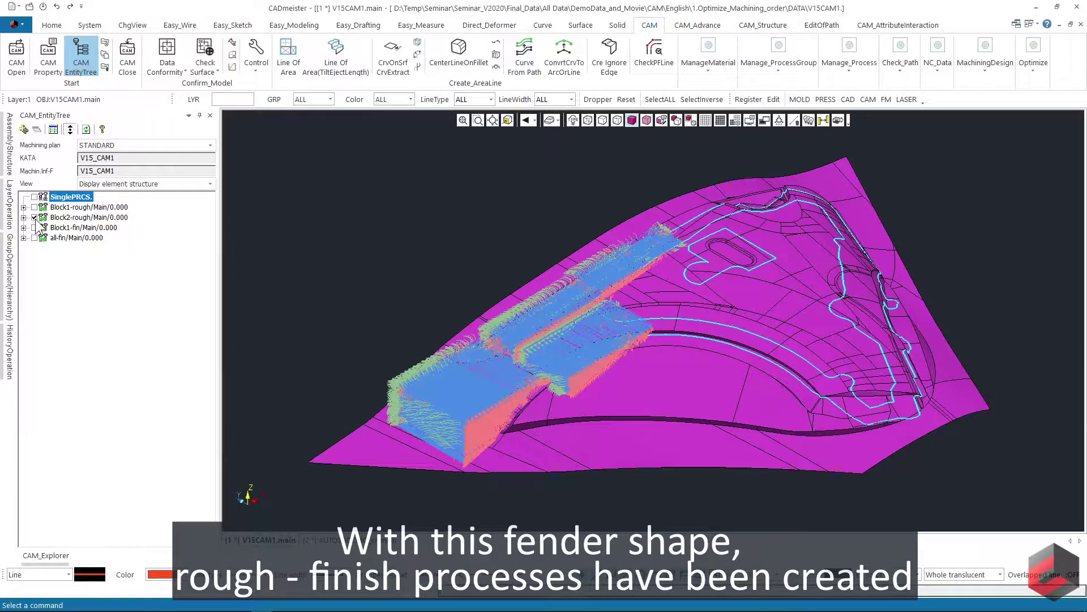
left_click(35, 218)
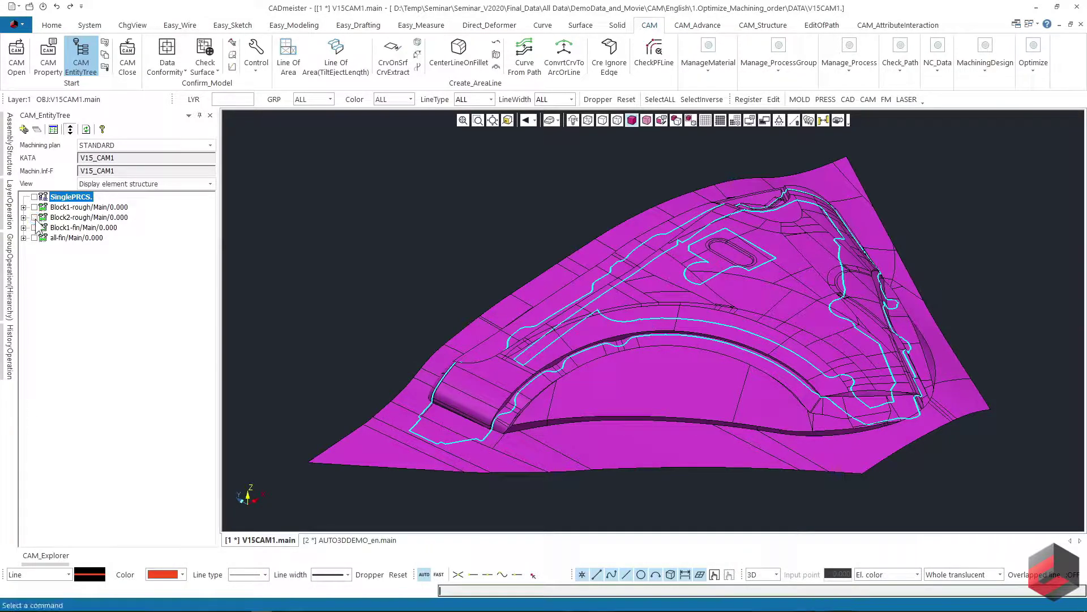
left_click(1031, 73)
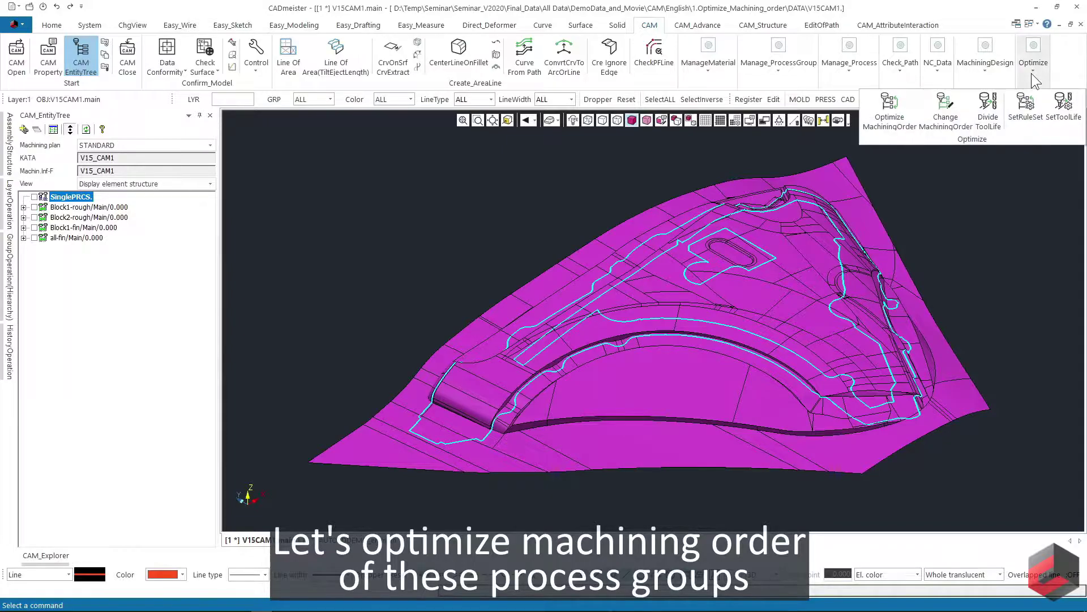
left_click(895, 133)
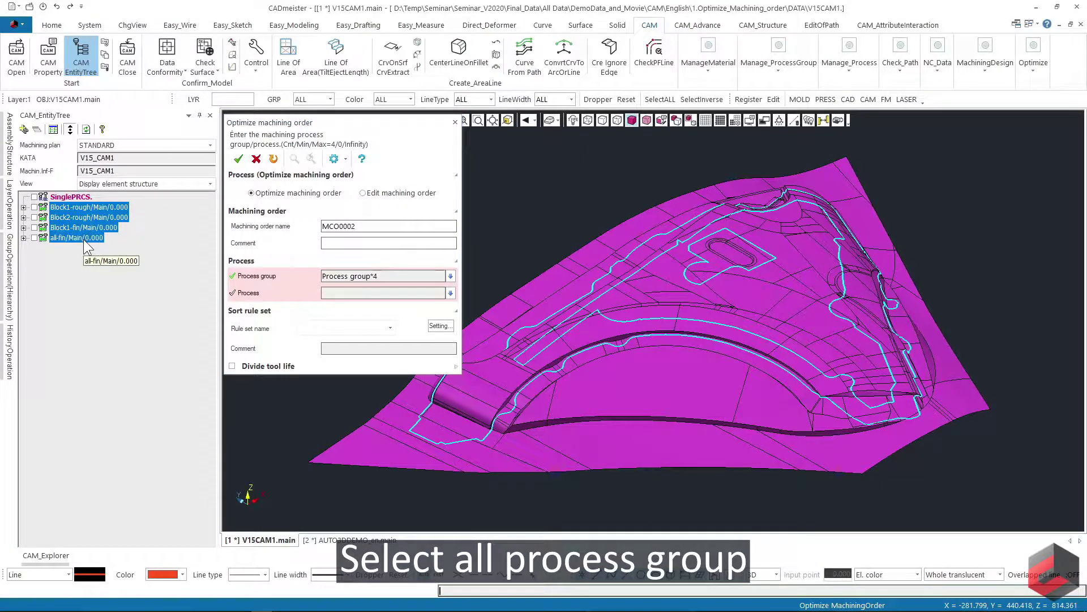
Step: Optimize the order of all four process groups using the 3D_sample sorting rule set
left_click(84, 239, "ctrl")
left_click(317, 327)
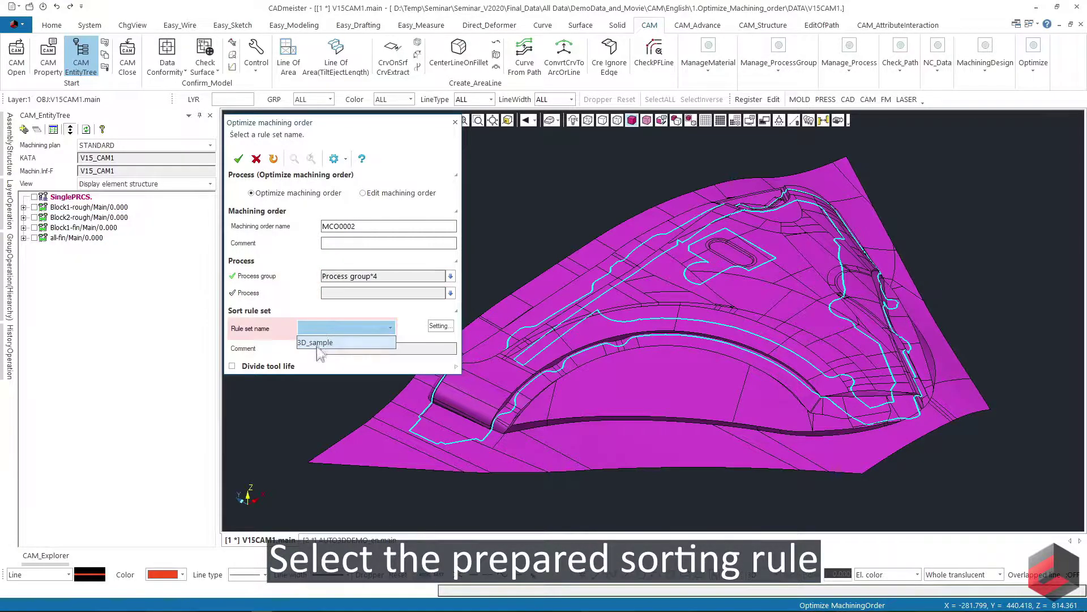
left_click(317, 344)
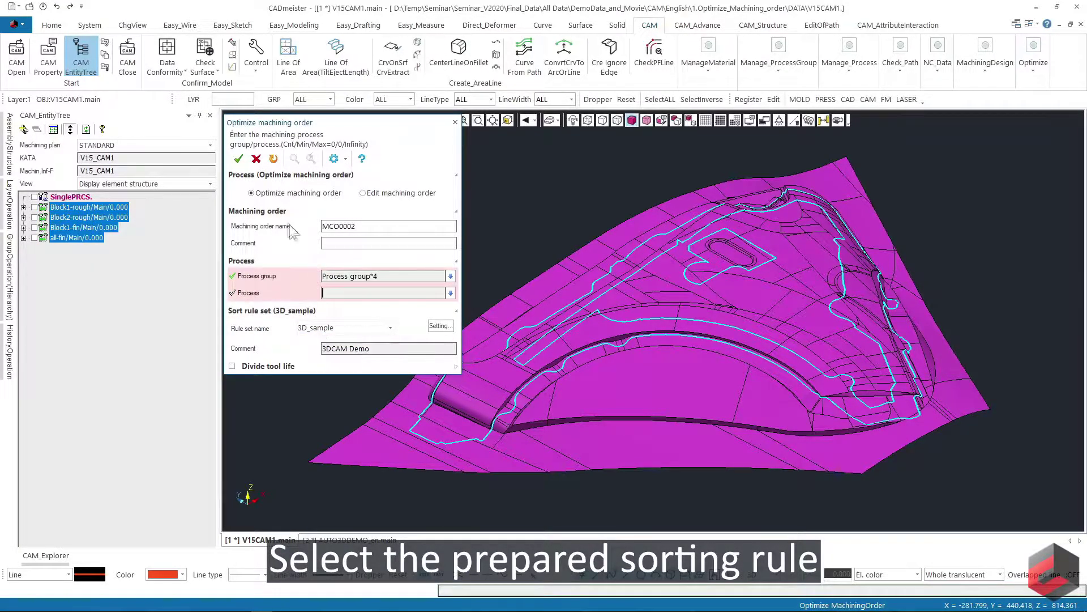
left_click(238, 160)
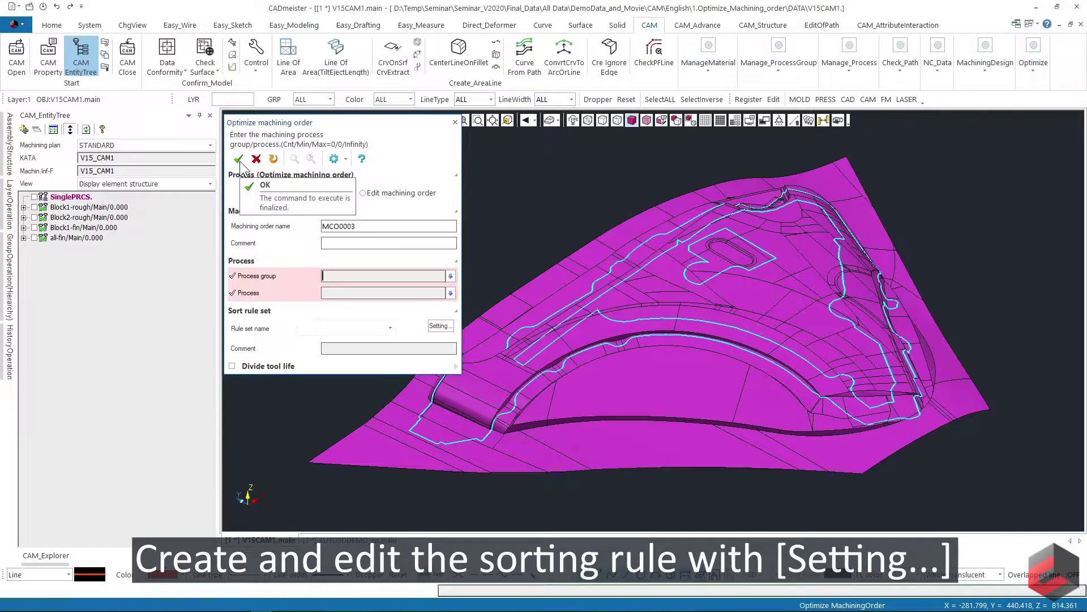
left_click(239, 160)
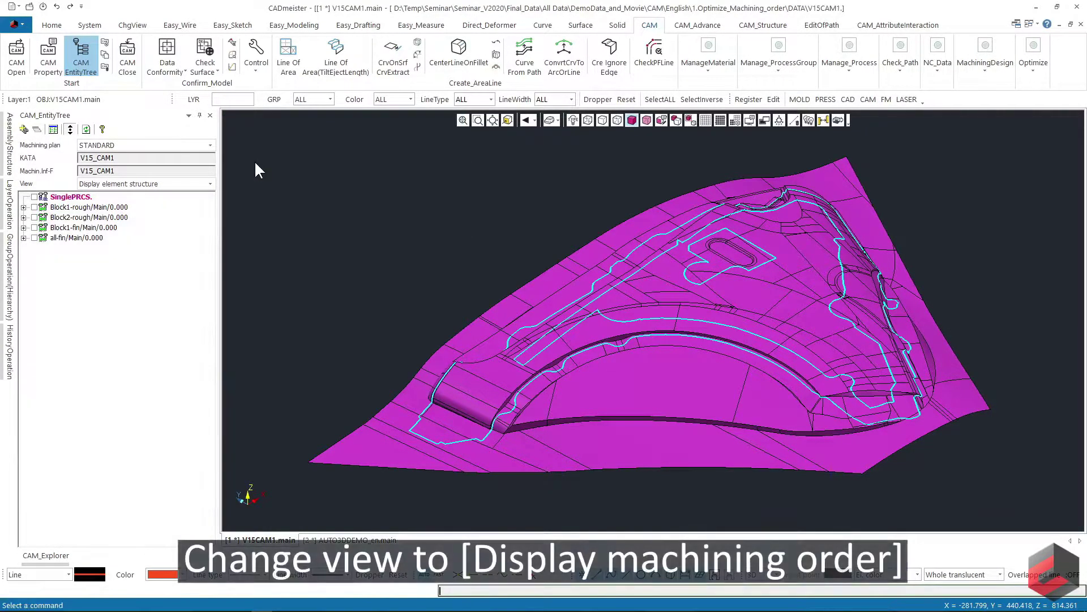
Step: Display the tree by machining order and expand MCO0002[Optimize]
left_click(210, 184)
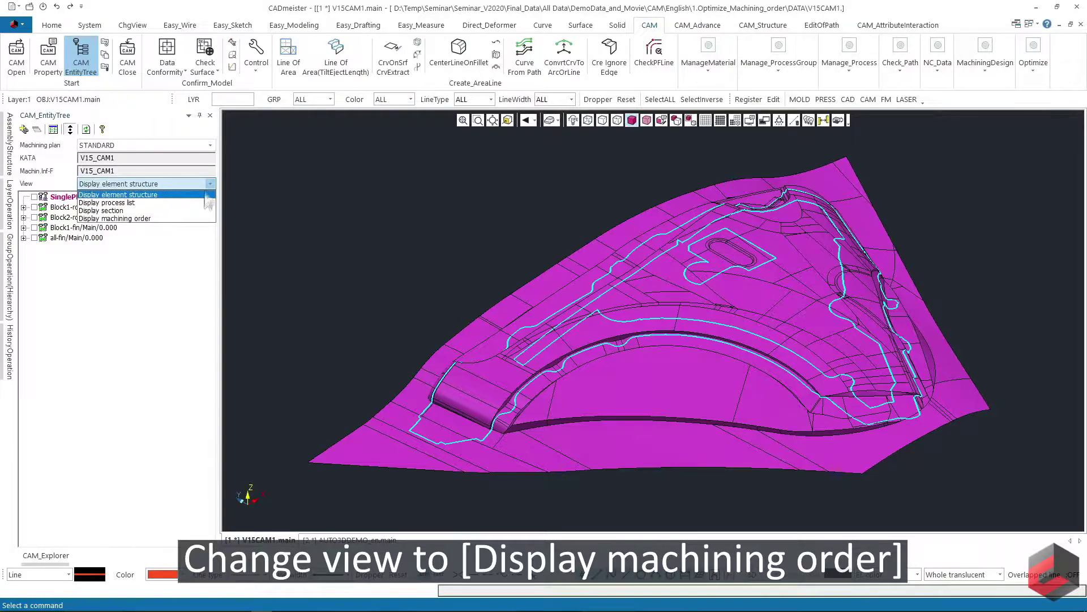
left_click(193, 218)
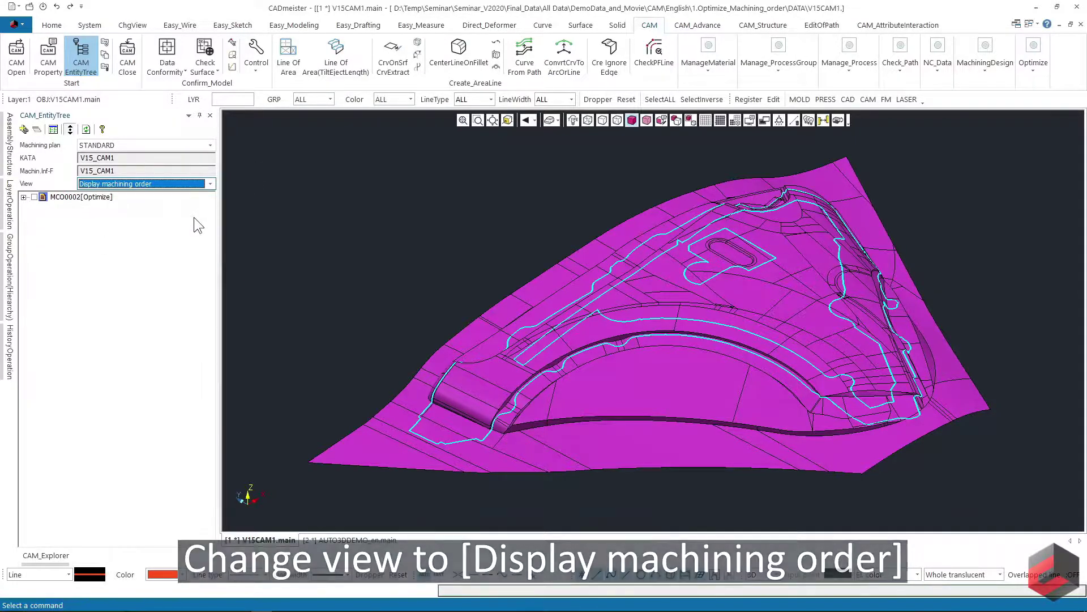
left_click(23, 197)
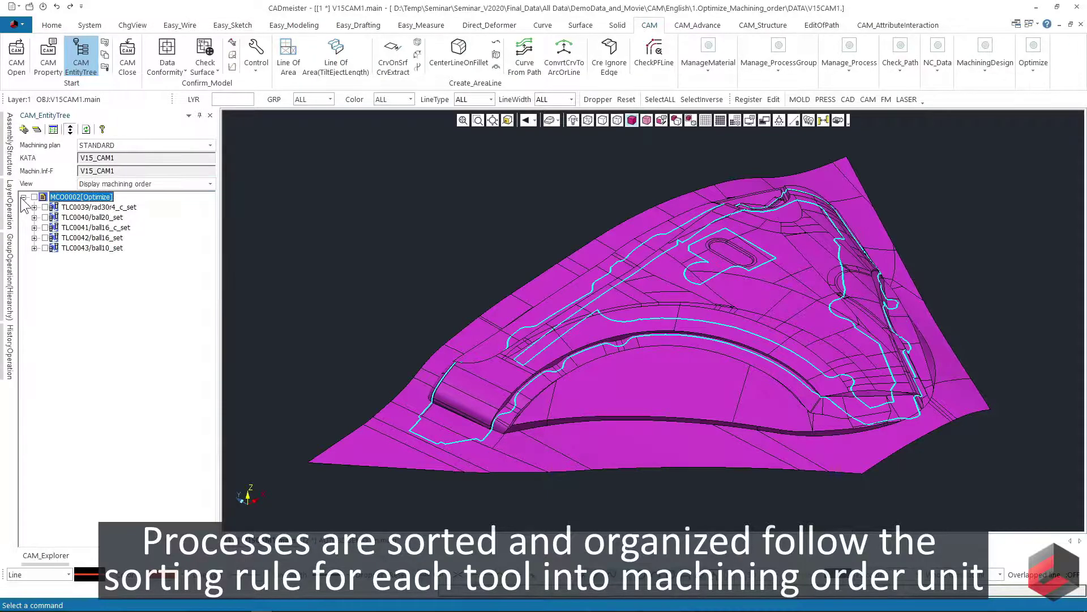
Step: Preview and hide the TLC0039, TLC0040 and TLC0041 toolpaths on the model
left_click(44, 207)
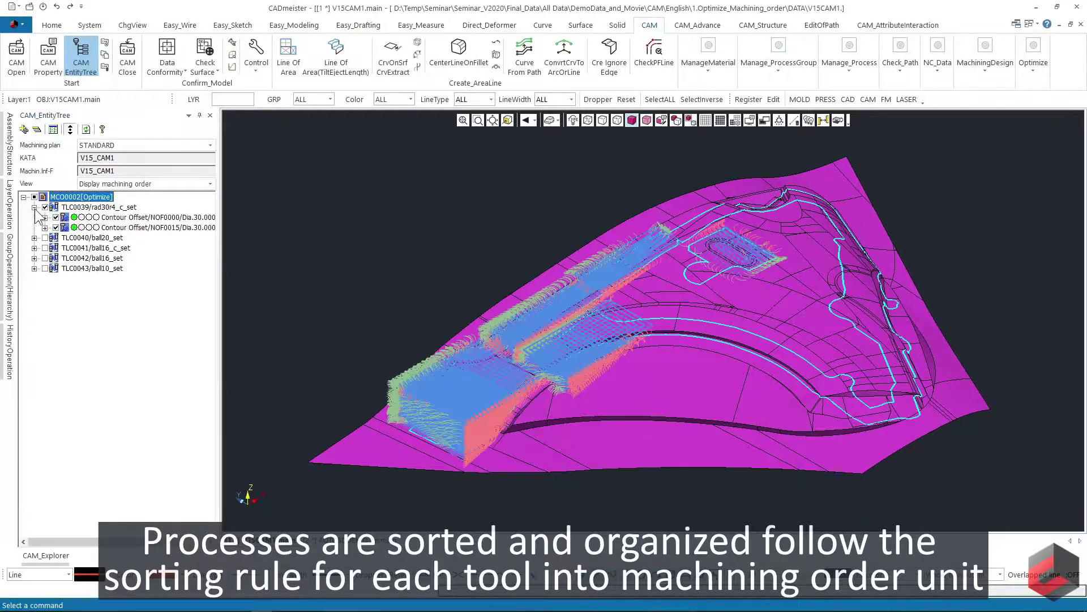
left_click(45, 207)
left_click(35, 207)
left_click(44, 218)
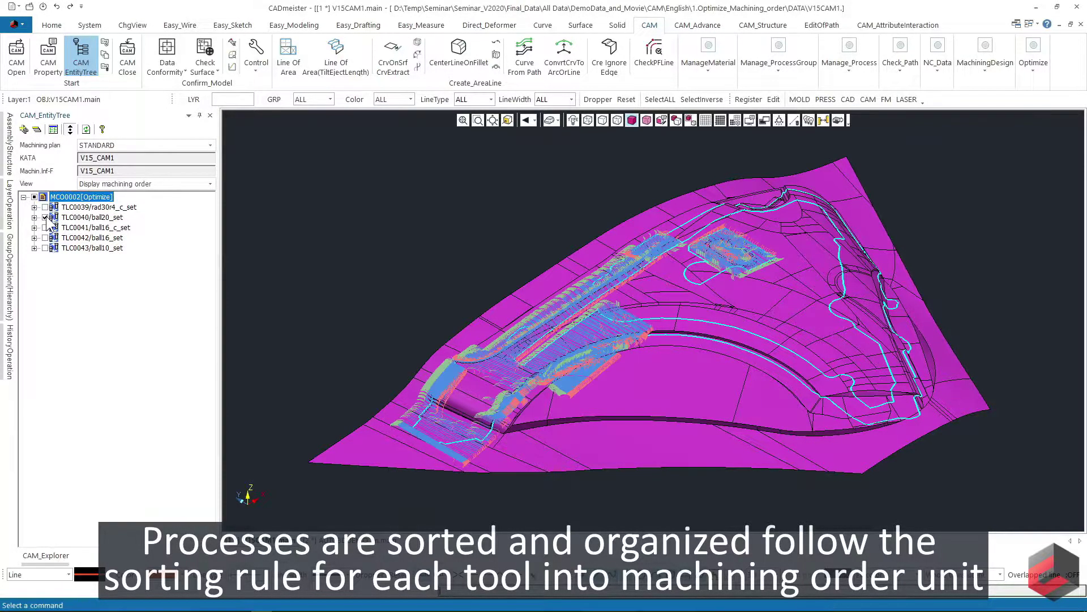
left_click(45, 218)
left_click(45, 228)
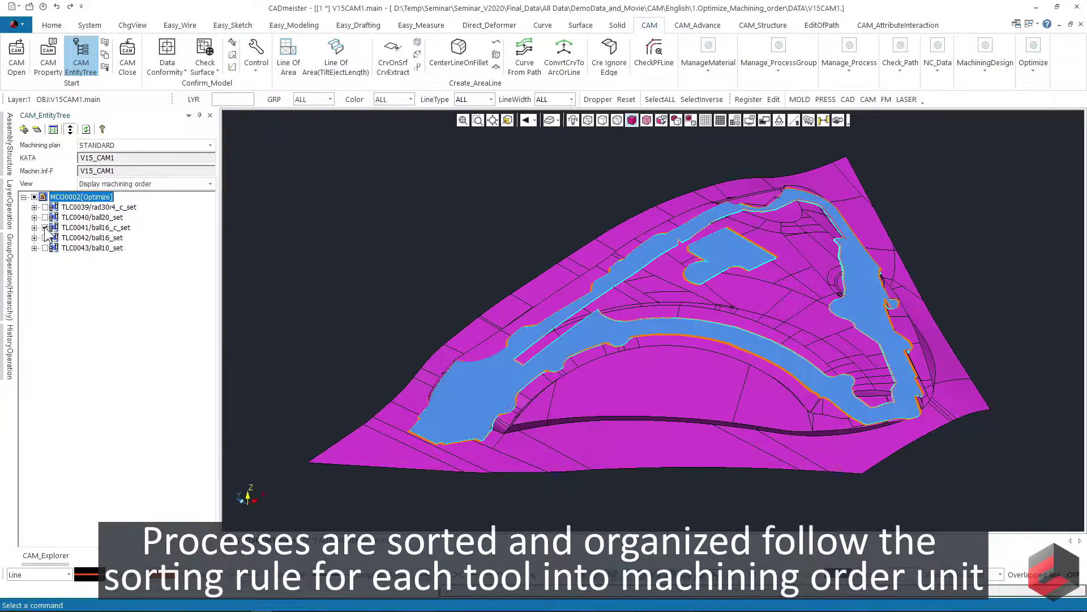
left_click(45, 228)
left_click(34, 228)
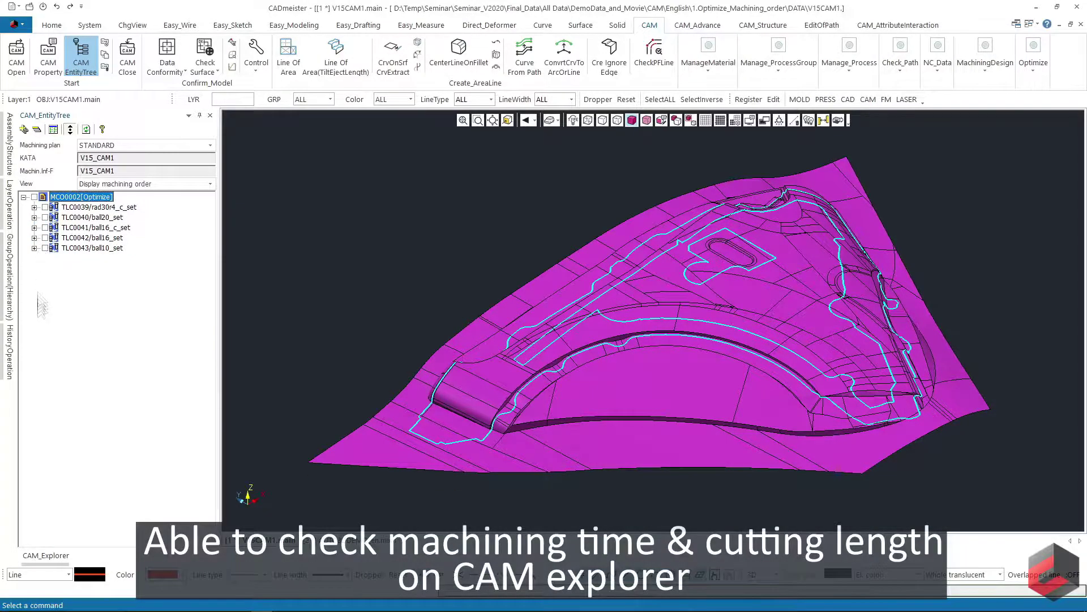
left_click(25, 558)
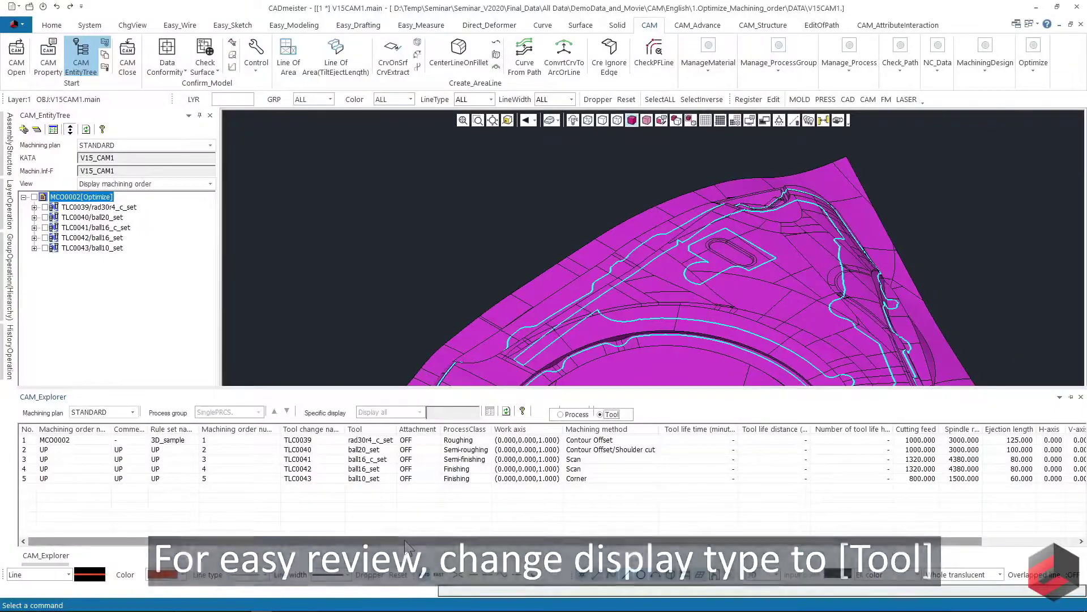
Step: Scroll the machining data table to show each tool's cutting length and cutting time
left_click_drag(407, 542, 504, 541)
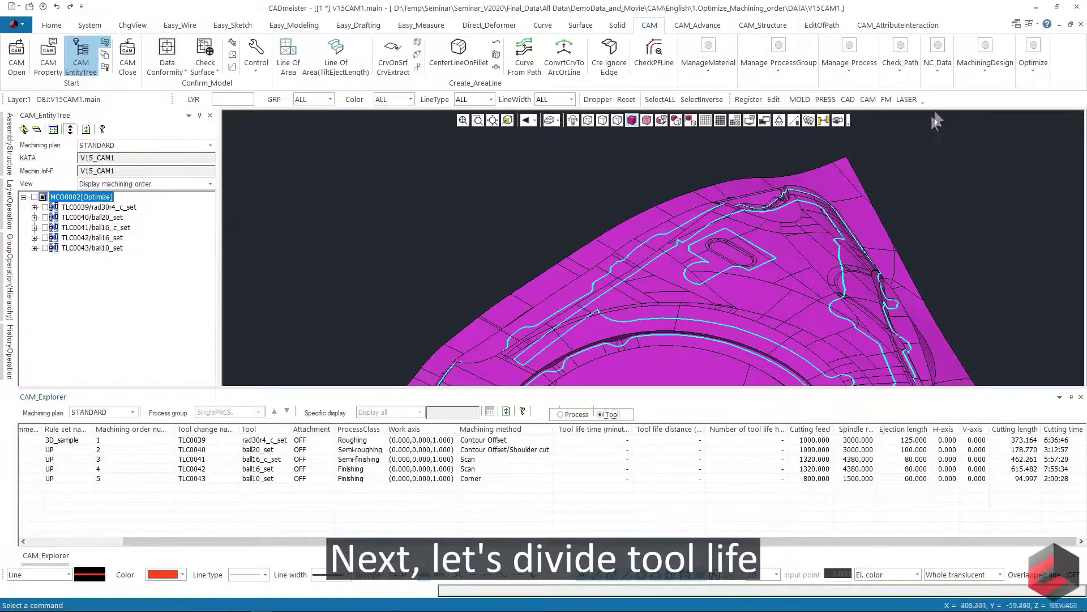
left_click(1026, 81)
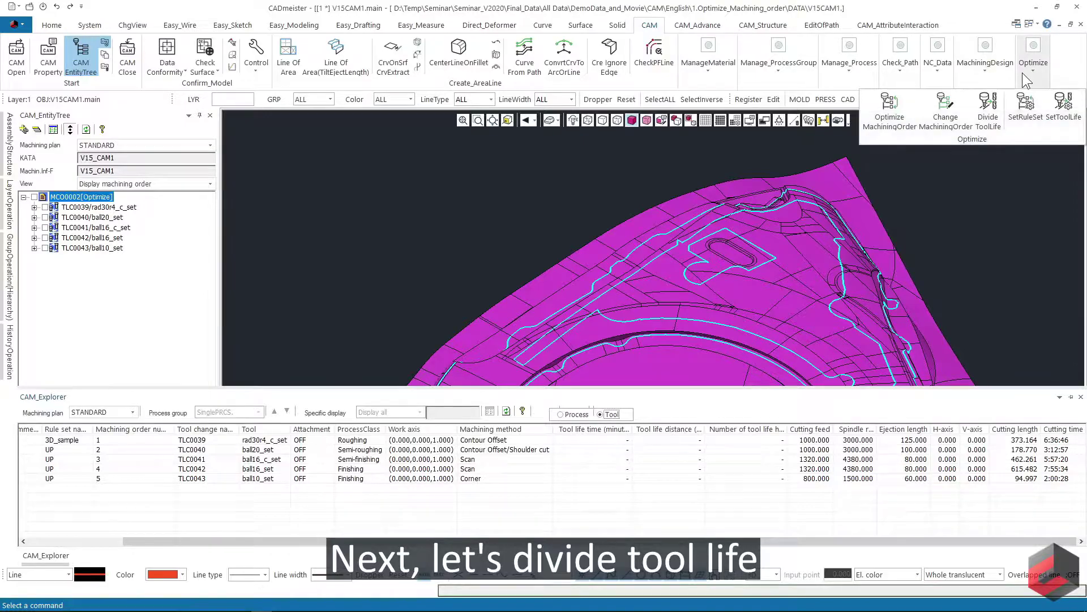
Step: Divide MCO0002 by tool life using the ALL tool life file after reviewing its limits
left_click(986, 133)
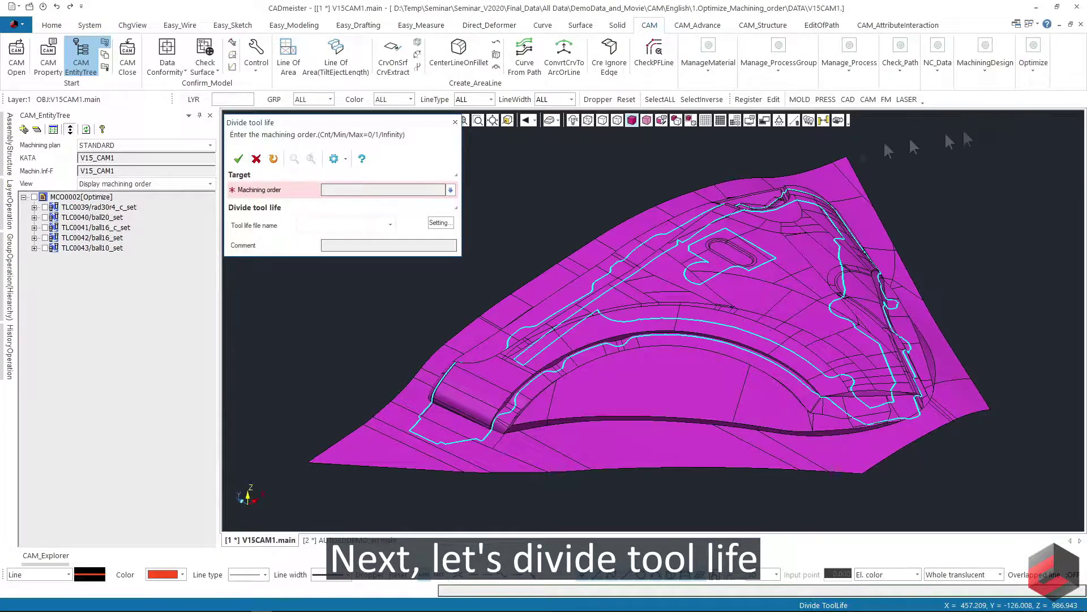
left_click(325, 227)
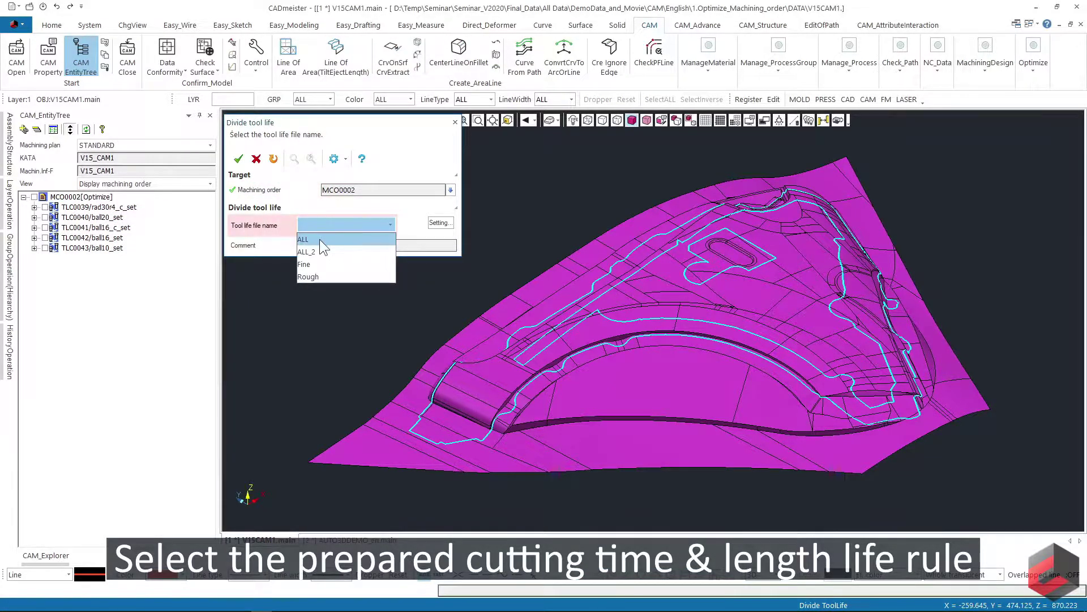
left_click(319, 239)
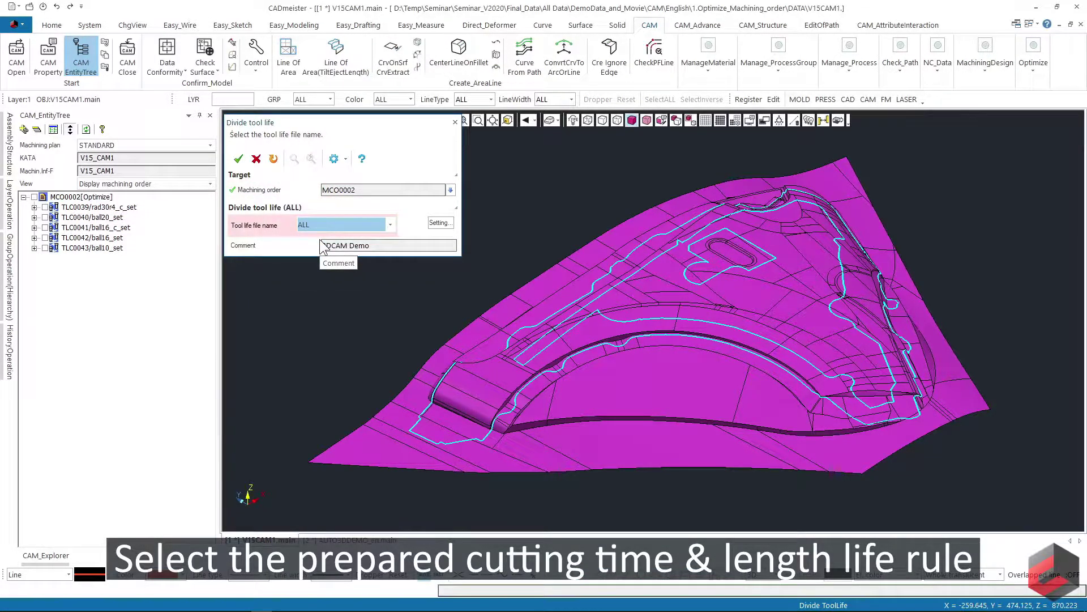
left_click(439, 223)
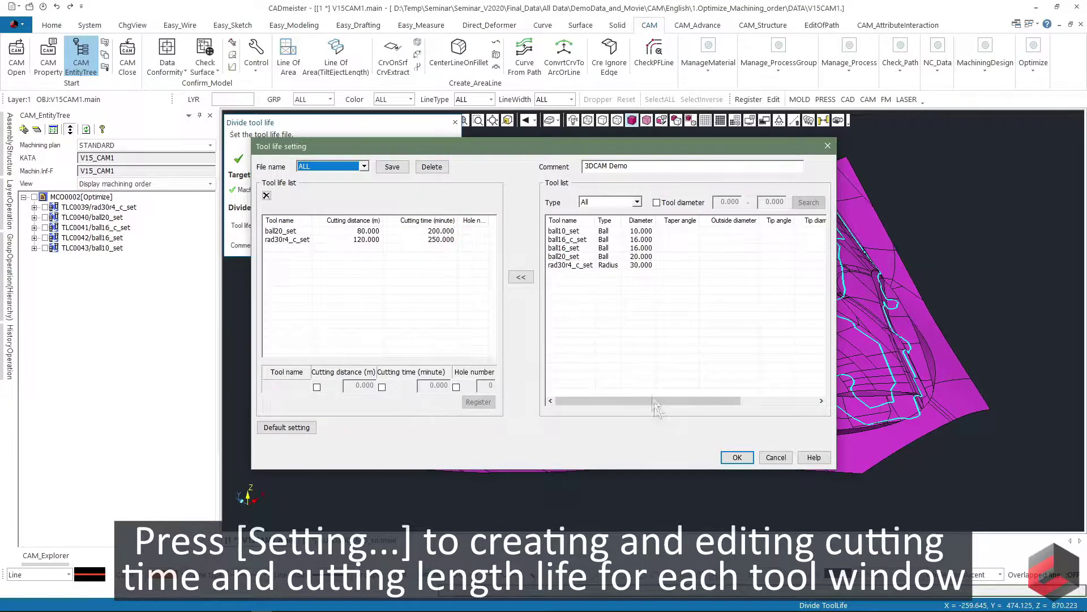
left_click(736, 457)
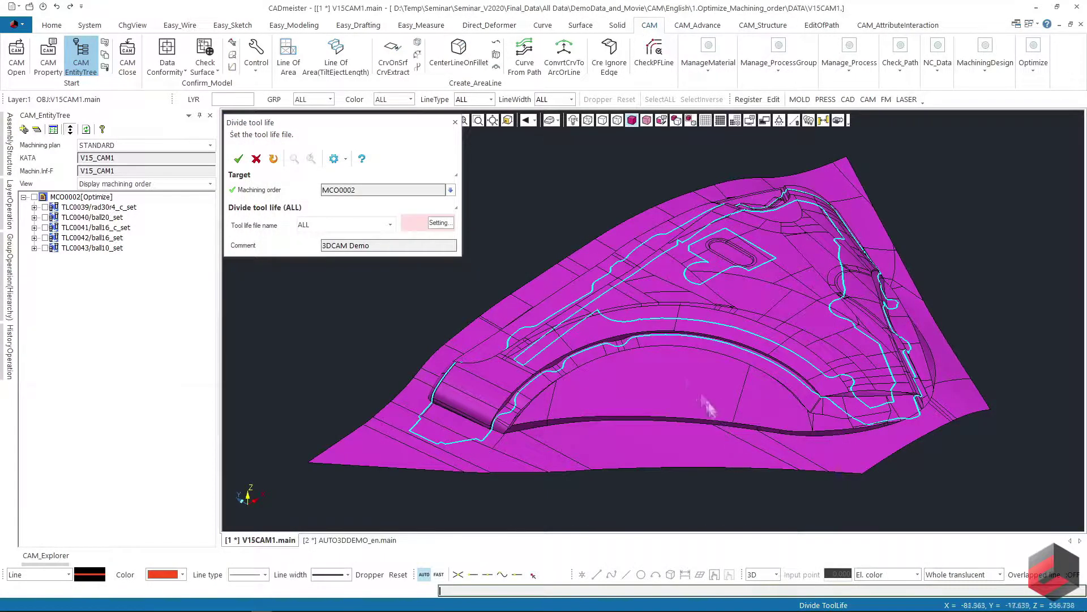
left_click(240, 160)
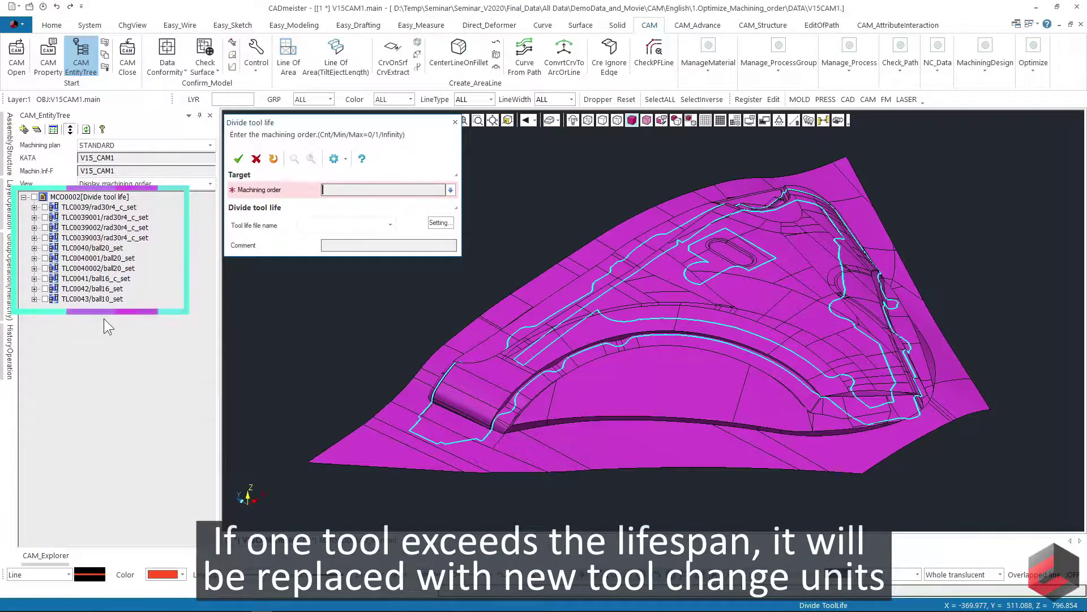
left_click(256, 160)
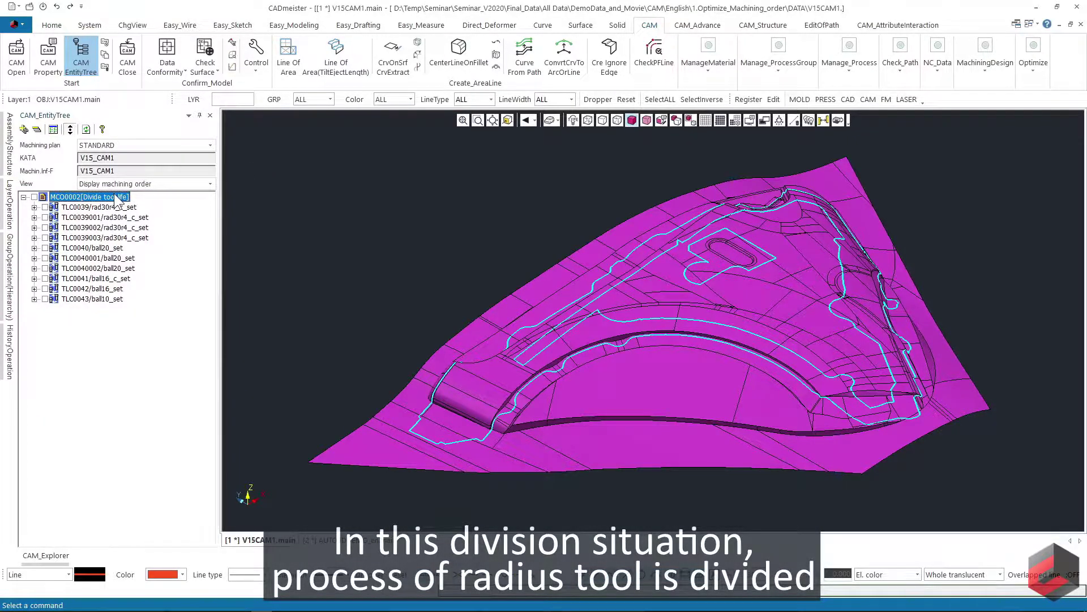
left_click(46, 555)
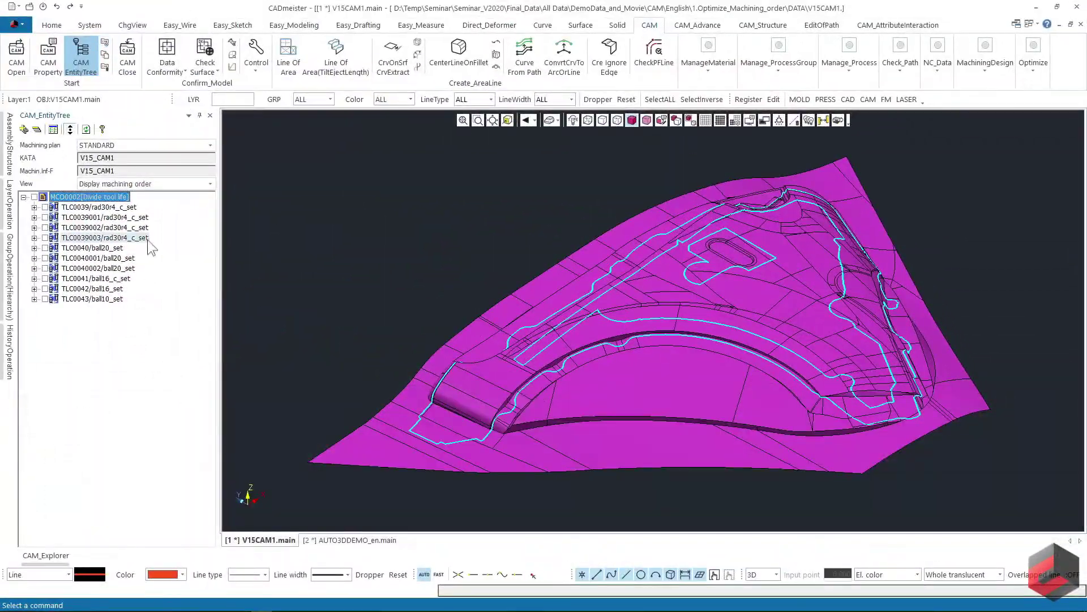
Step: Delete tool unit TLC0039003 and check MCO0002's updated cutting lengths and times
right_click(238, 410)
left_click(293, 424)
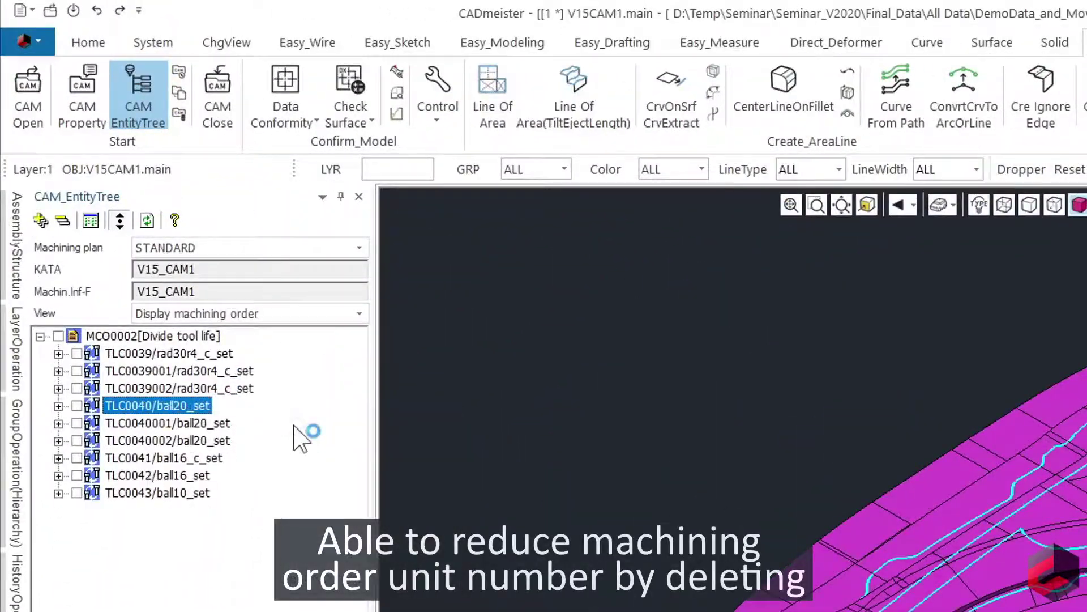
left_click(202, 337)
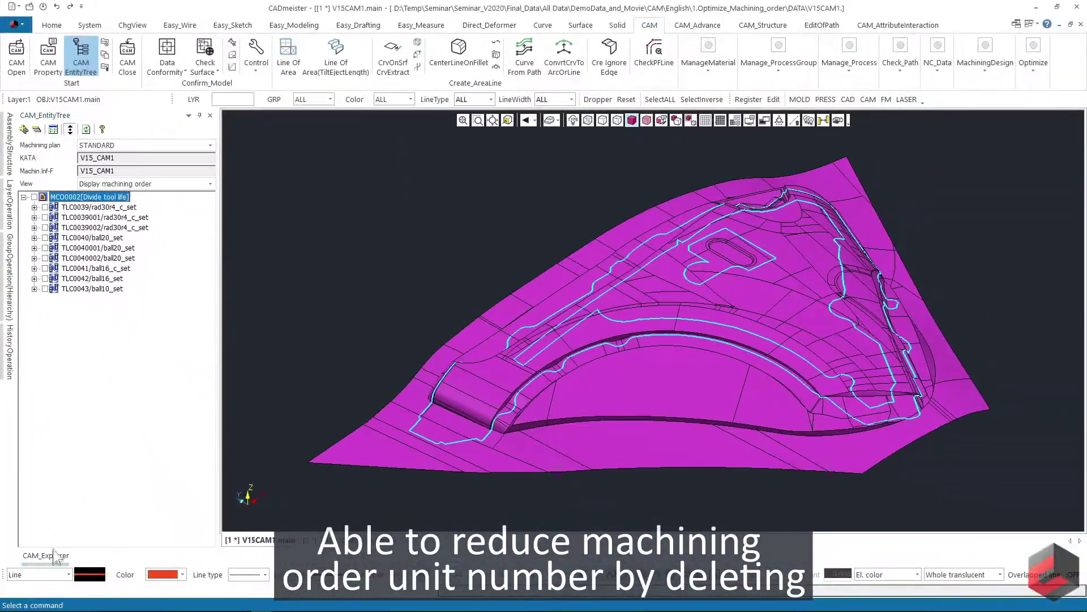
left_click(54, 555)
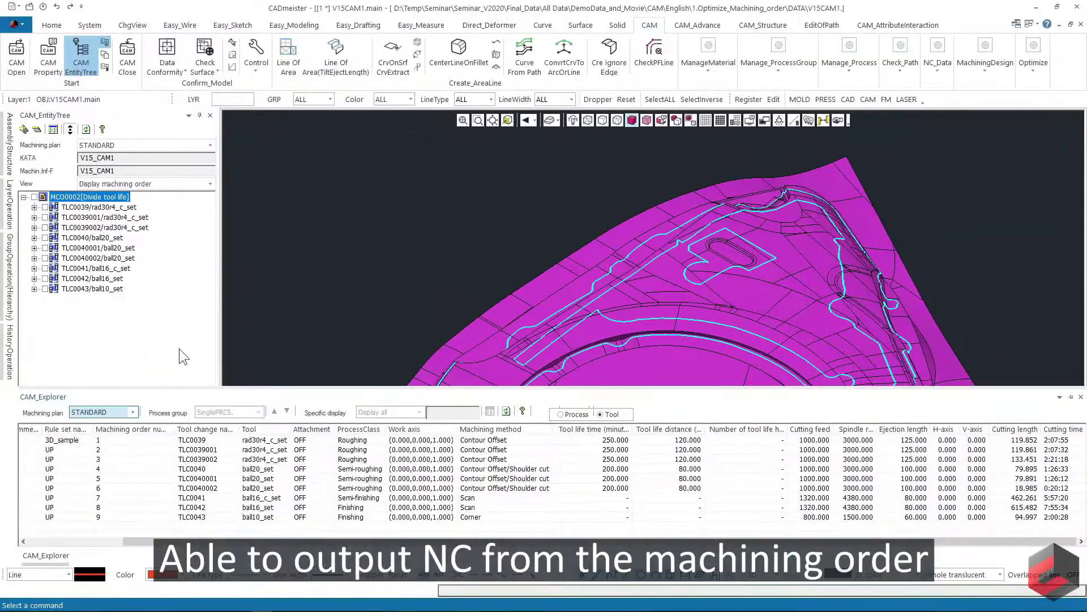
right_click(121, 198)
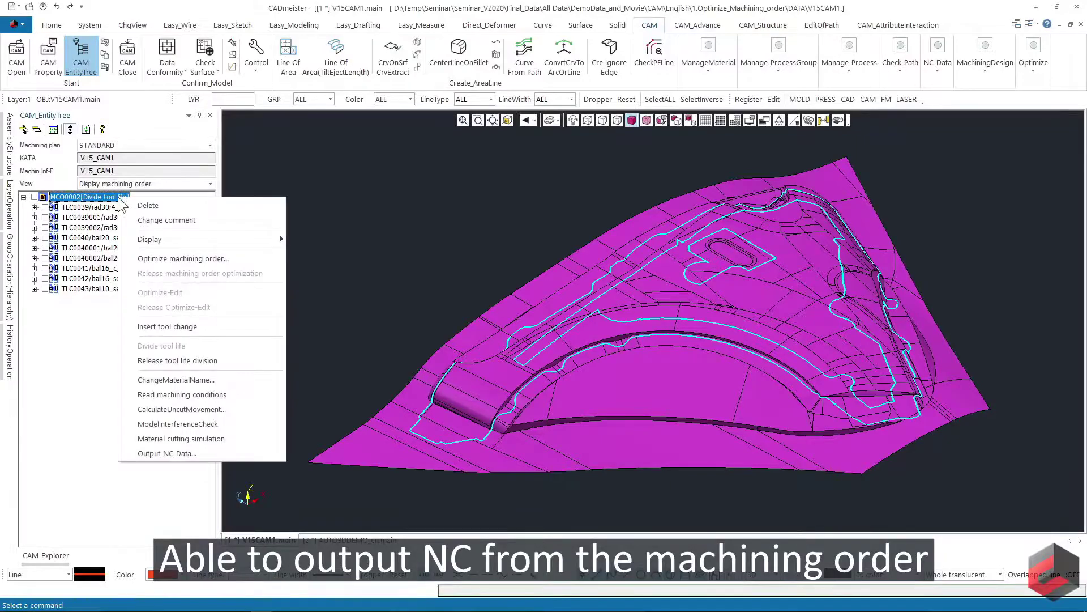
left_click(187, 453)
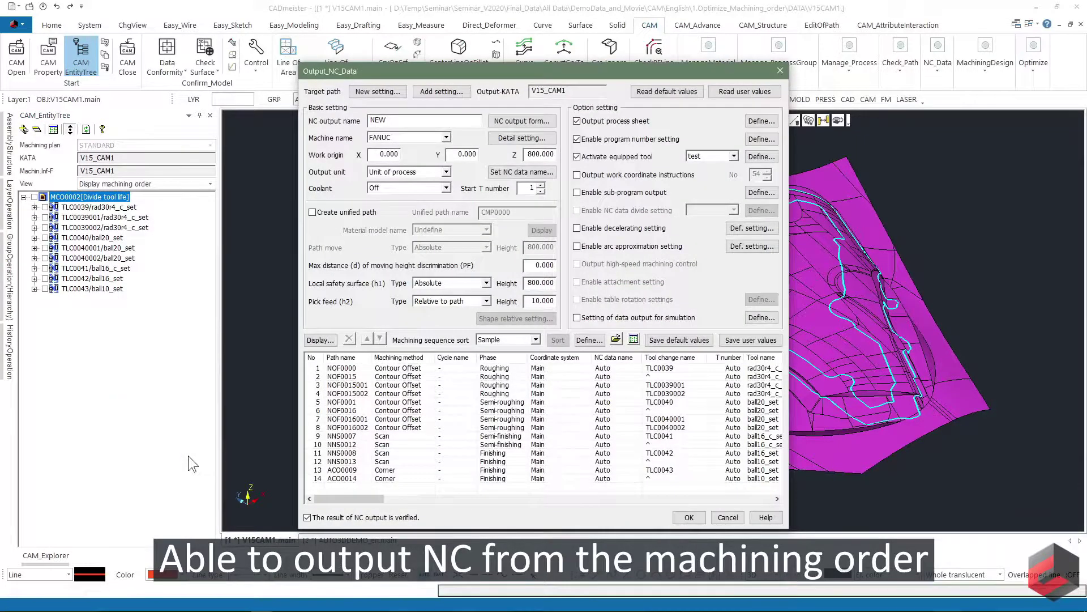
left_click(614, 338)
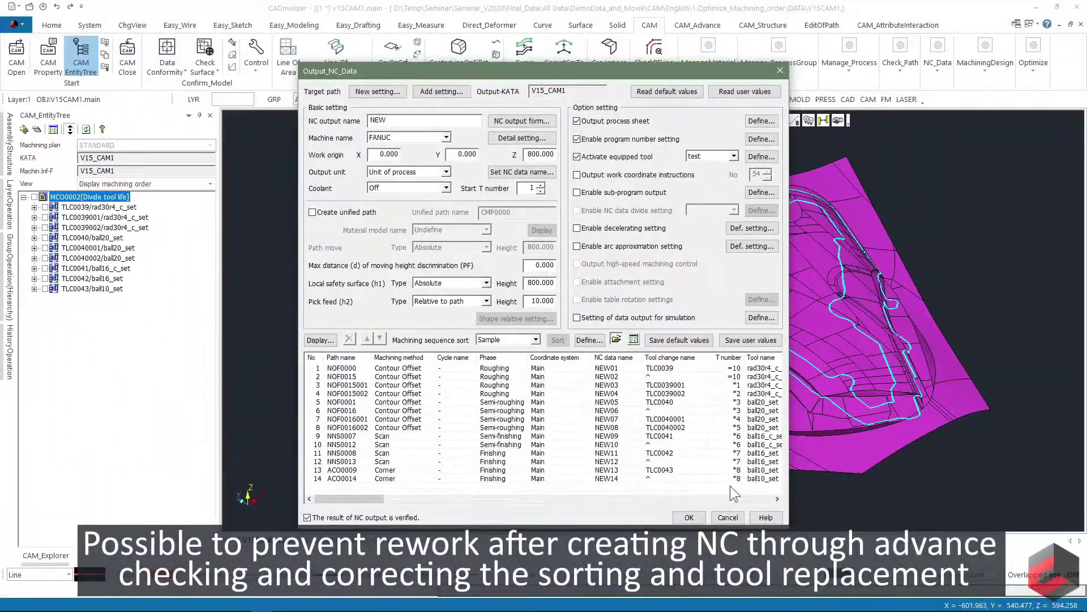
left_click(728, 518)
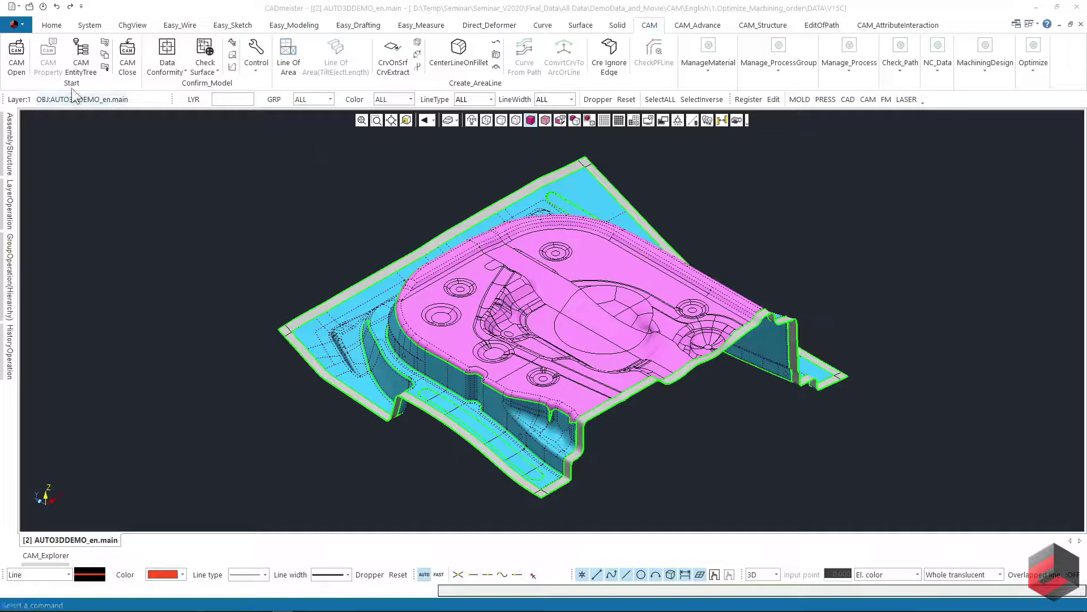
Step: Expand AUTO3DDEMO's plans, preview PLN0000–PLN0002 paths, and list operations in machining order
left_click(21, 67)
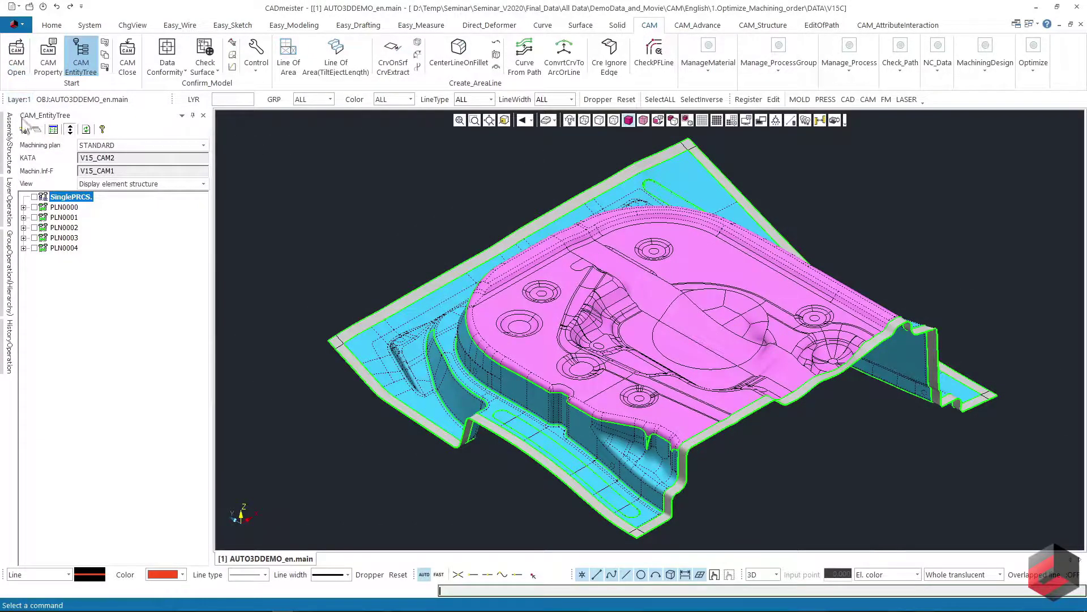
left_click(24, 130)
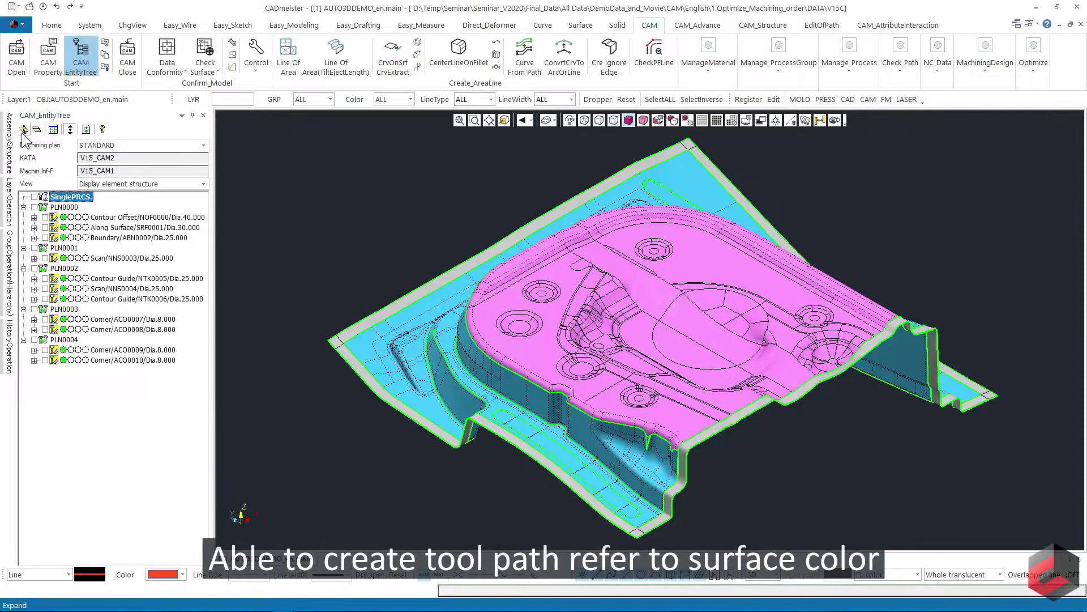
left_click(34, 207)
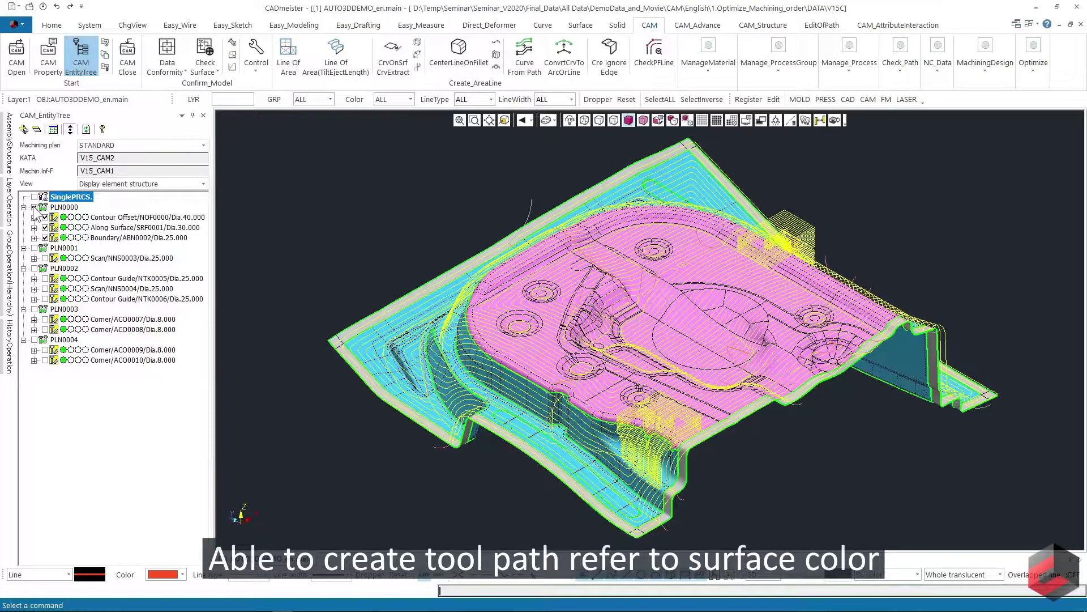
left_click(34, 207)
left_click(34, 248)
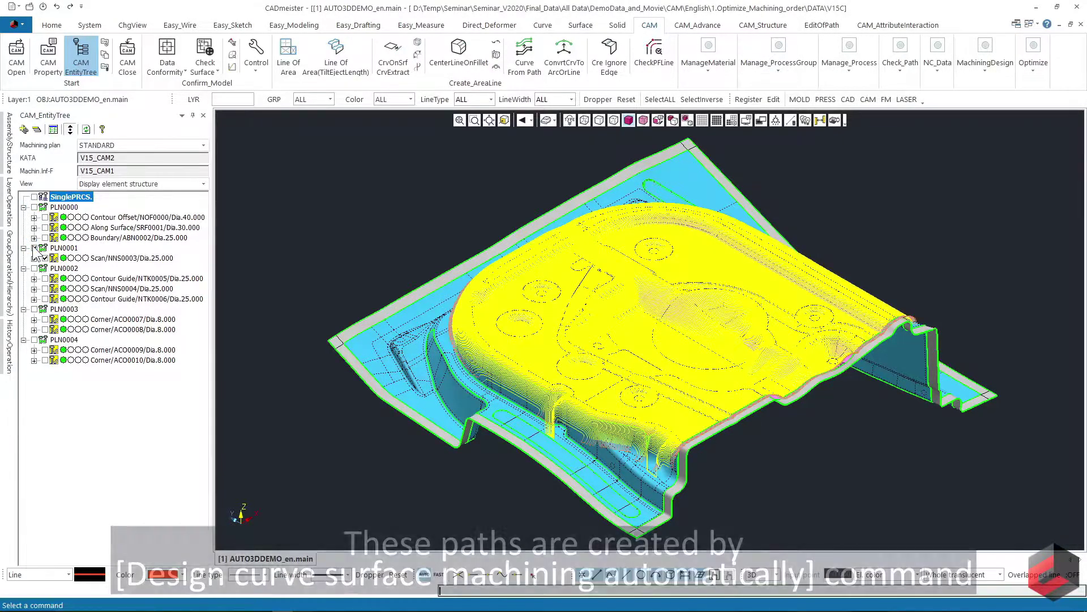
left_click(33, 247)
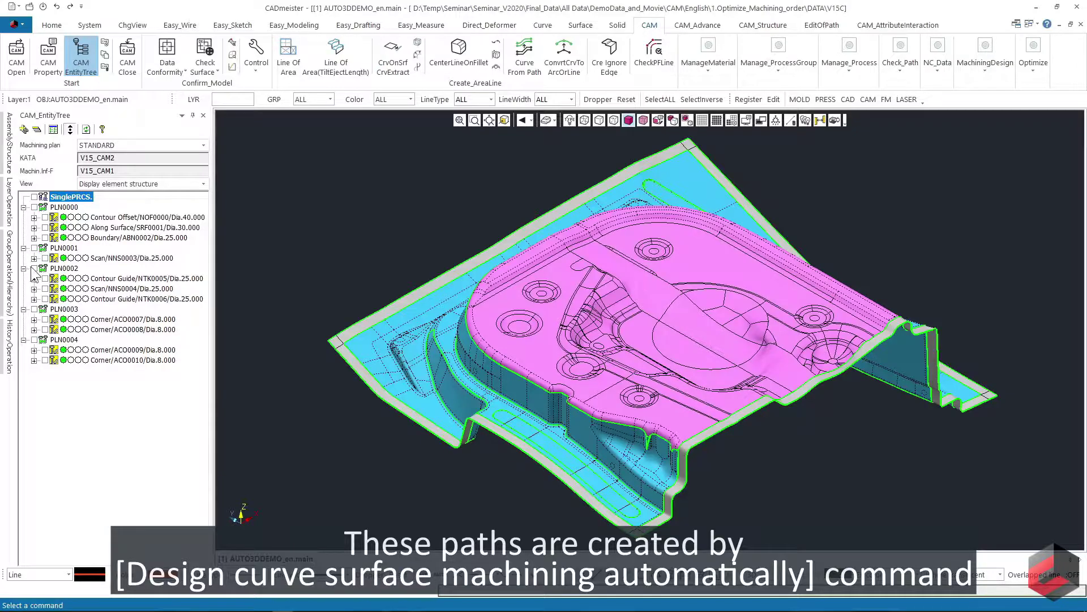
left_click(34, 268)
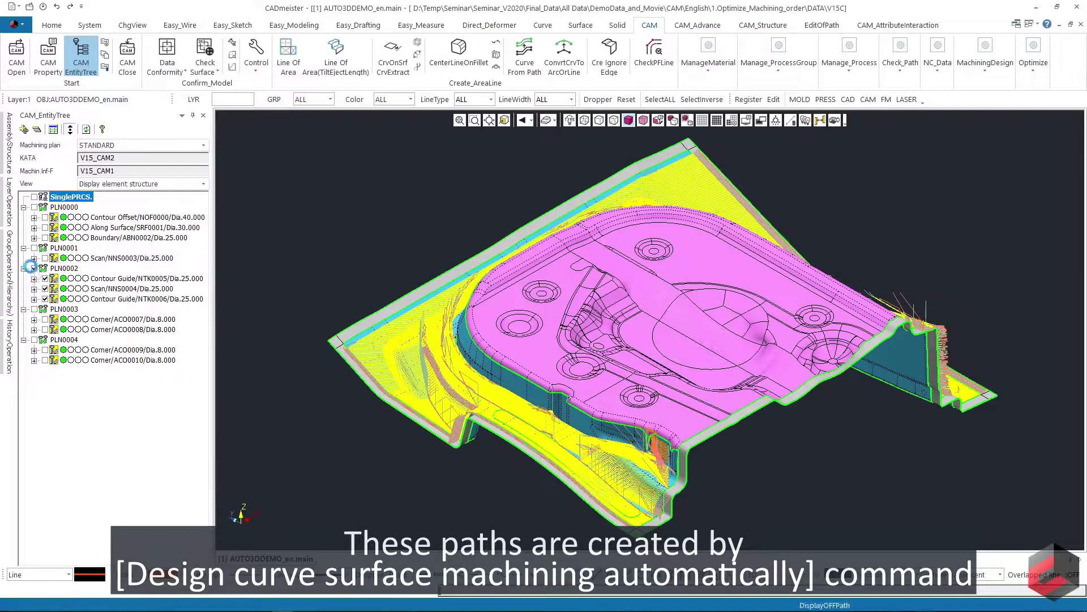
left_click(104, 185)
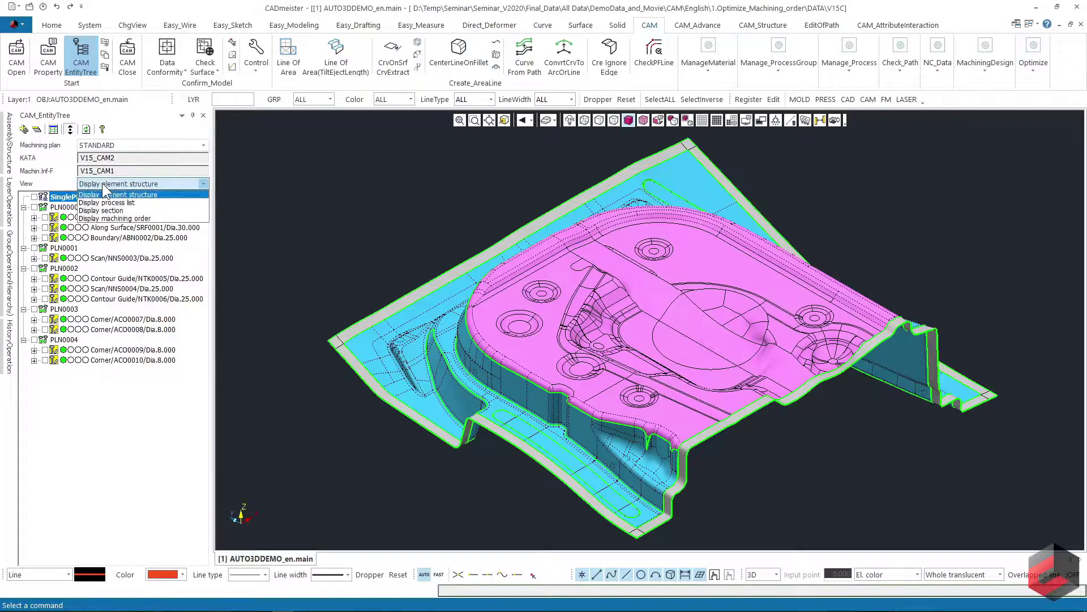
left_click(111, 219)
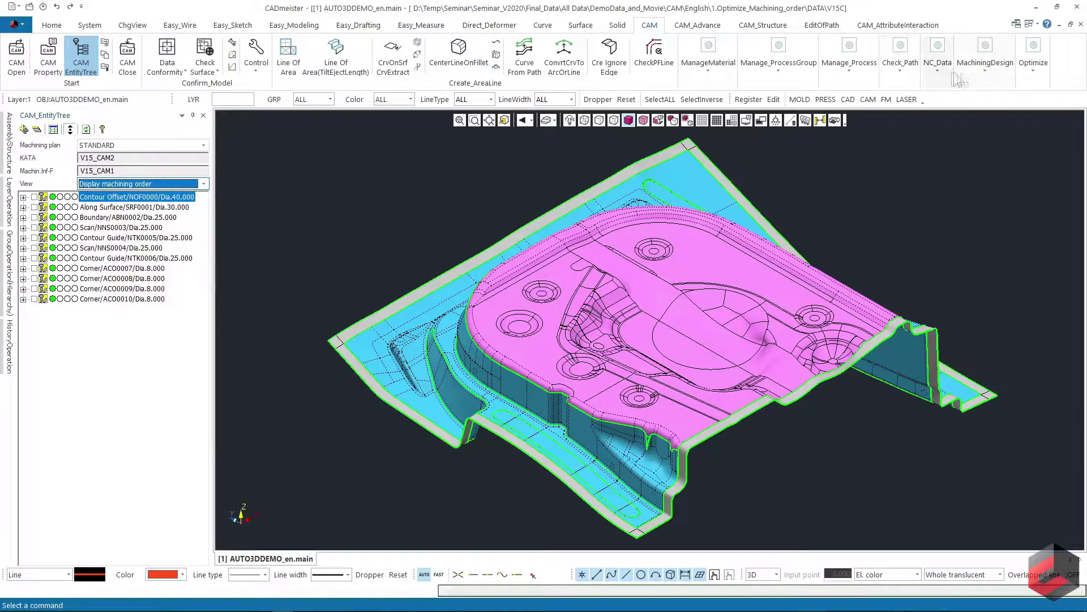
Step: Build MCO0000 with 3D_sample sort rules and tool-life division by ALL_2, then expand it
left_click(983, 77)
left_click(983, 110)
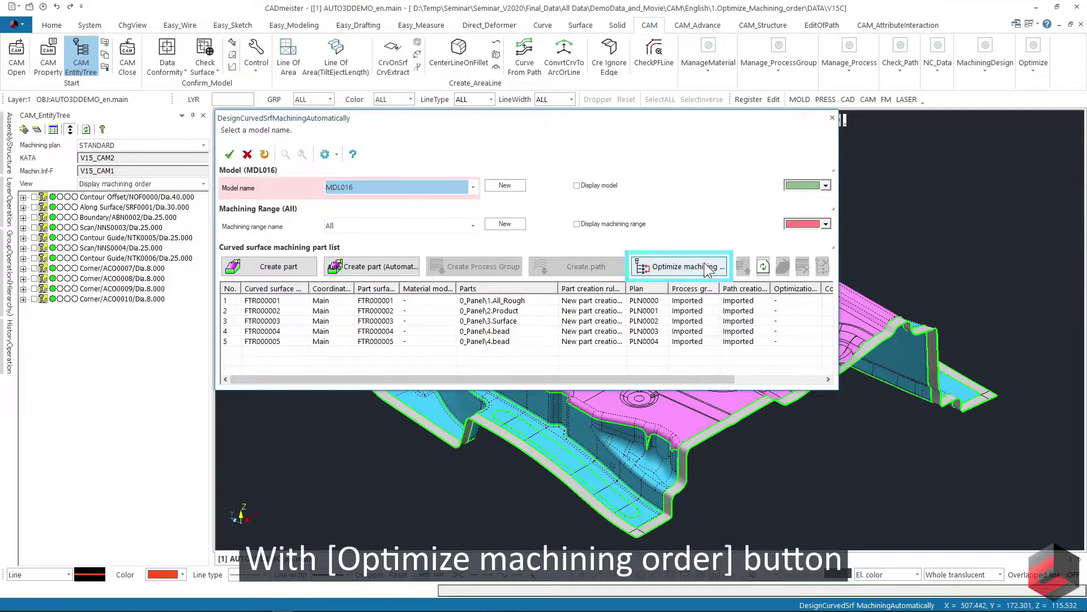
left_click(706, 267)
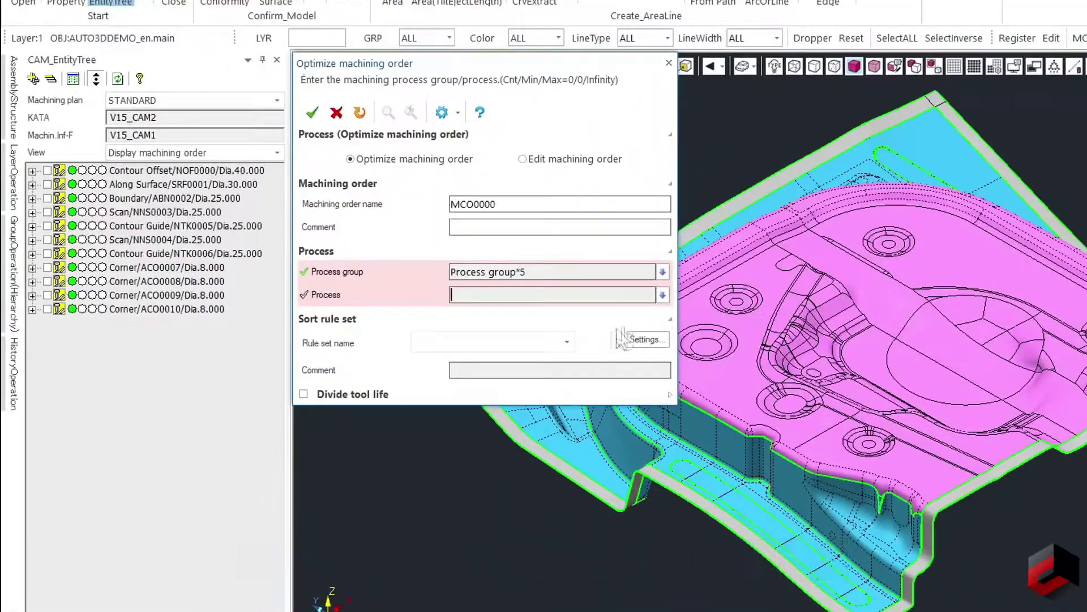
left_click(567, 341)
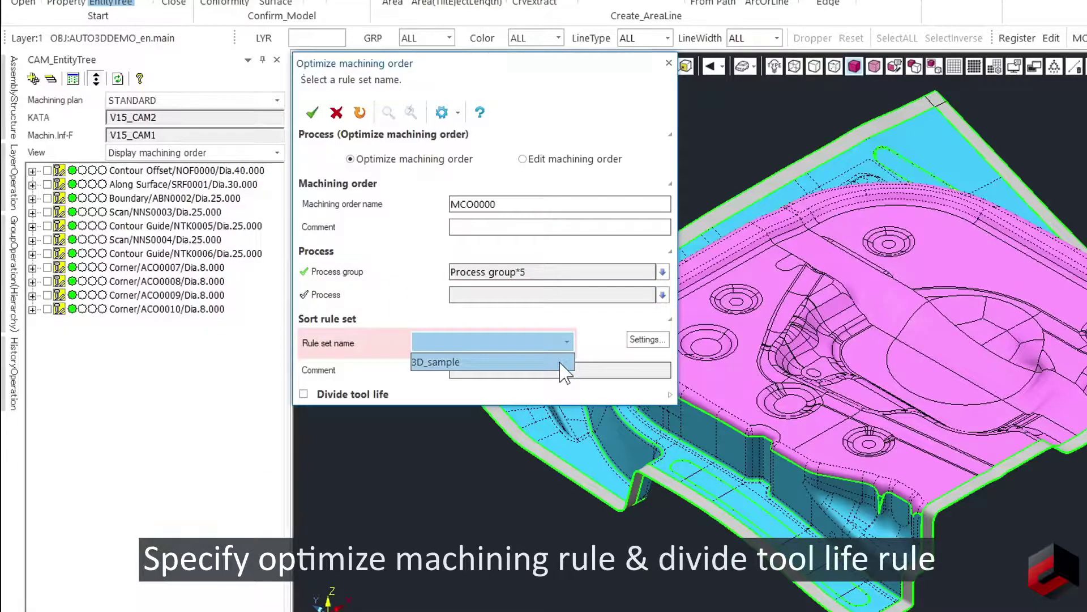
left_click(561, 362)
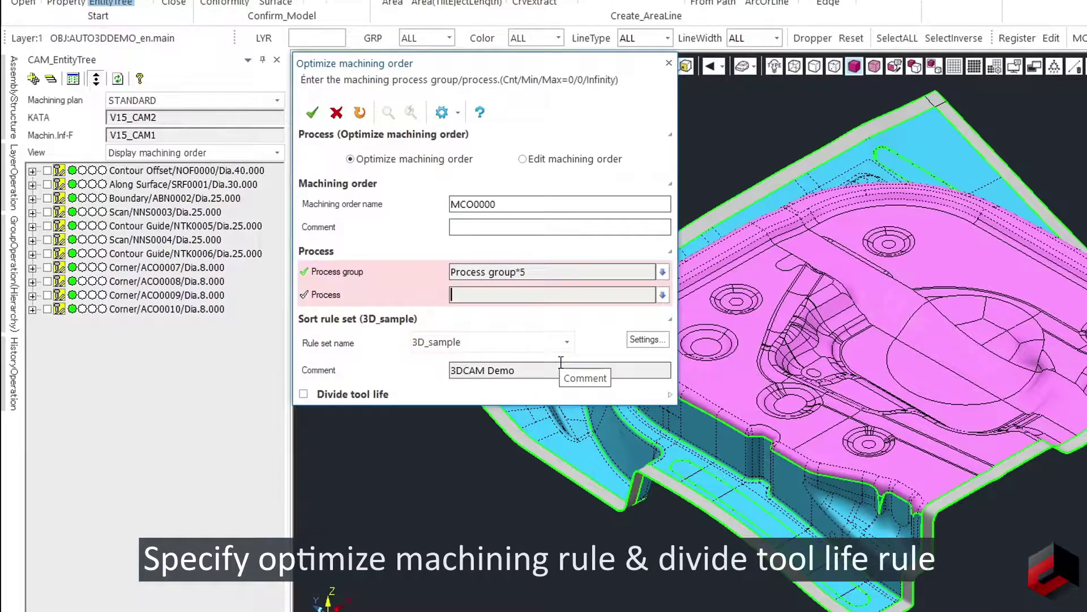
left_click(302, 395)
left_click(563, 418)
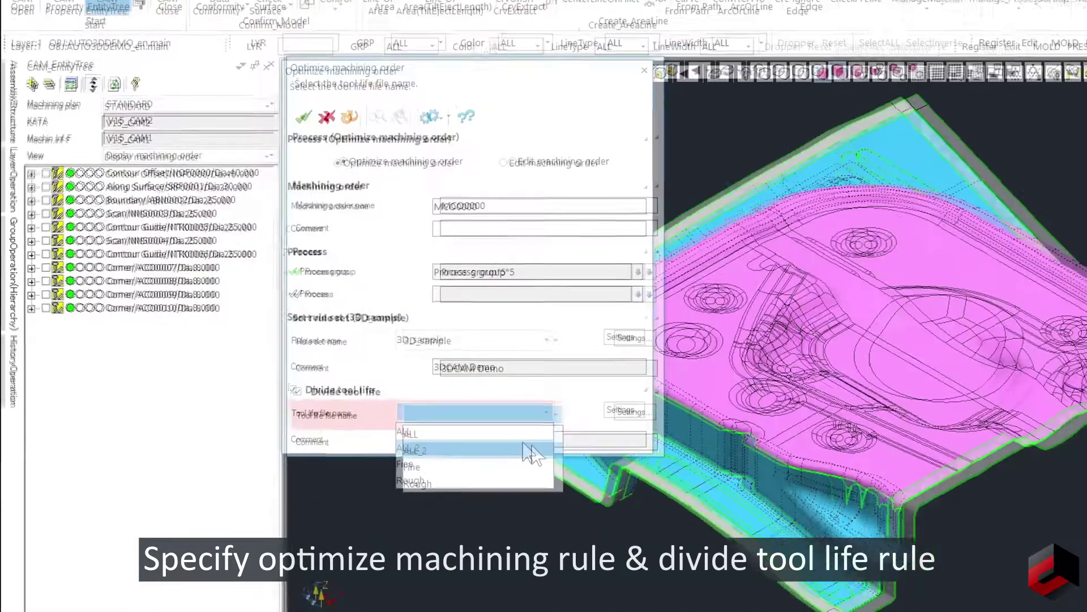
left_click(533, 451)
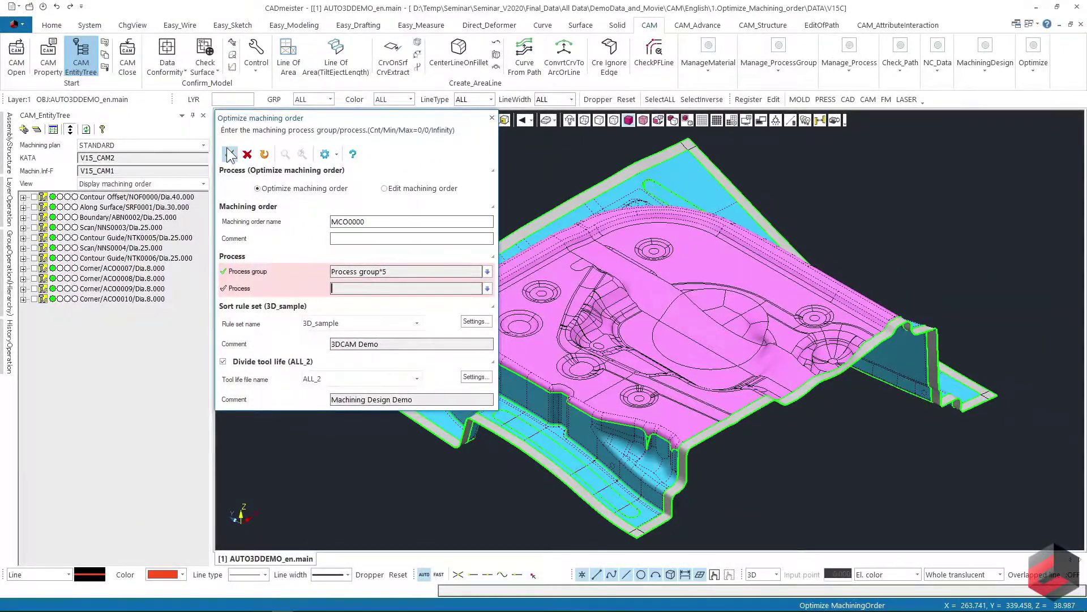
left_click(229, 154)
left_click(230, 154)
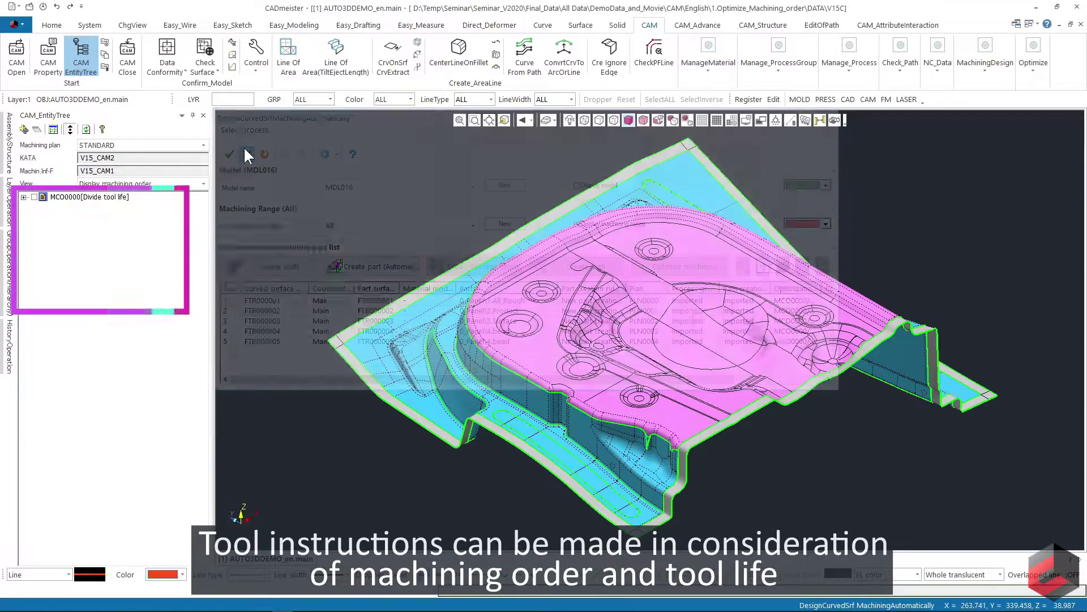
left_click(24, 198)
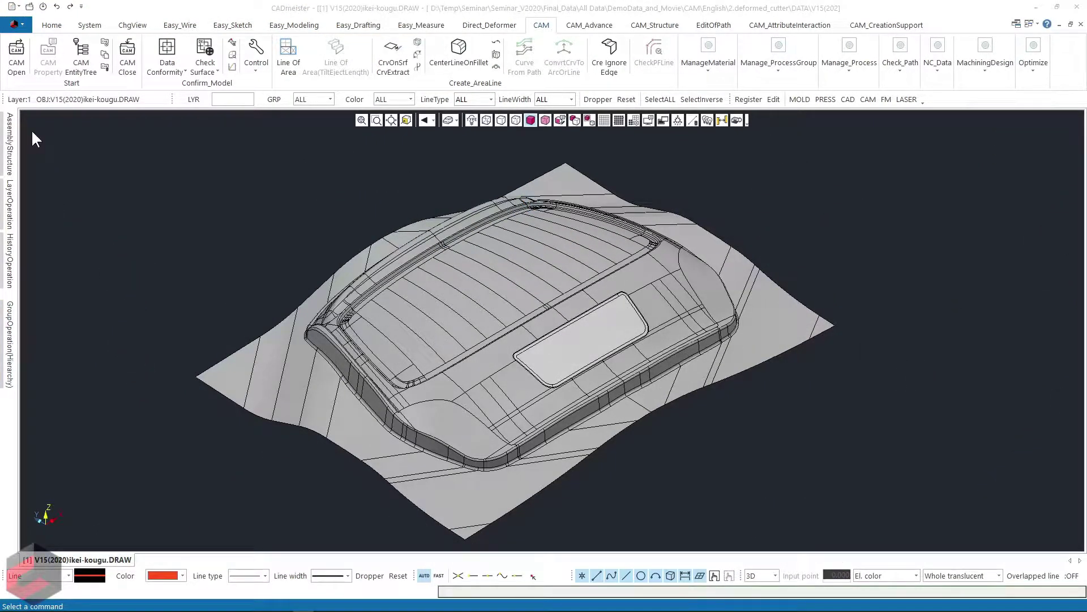
Step: Open the ikei-kougu CAM data and display the Scan/NNS0003 tool path
left_click(18, 65)
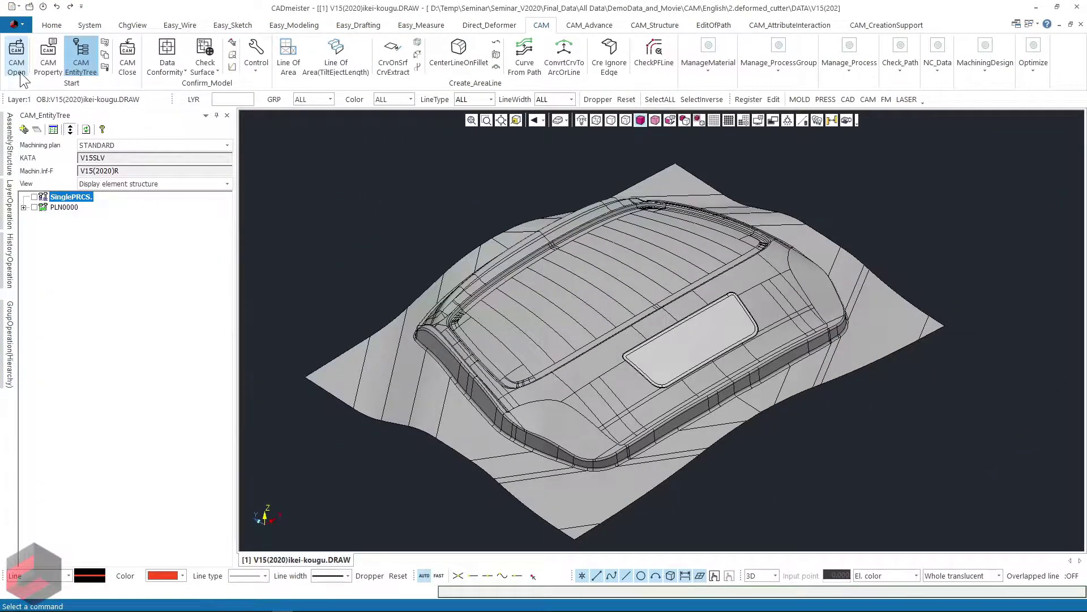
left_click(24, 130)
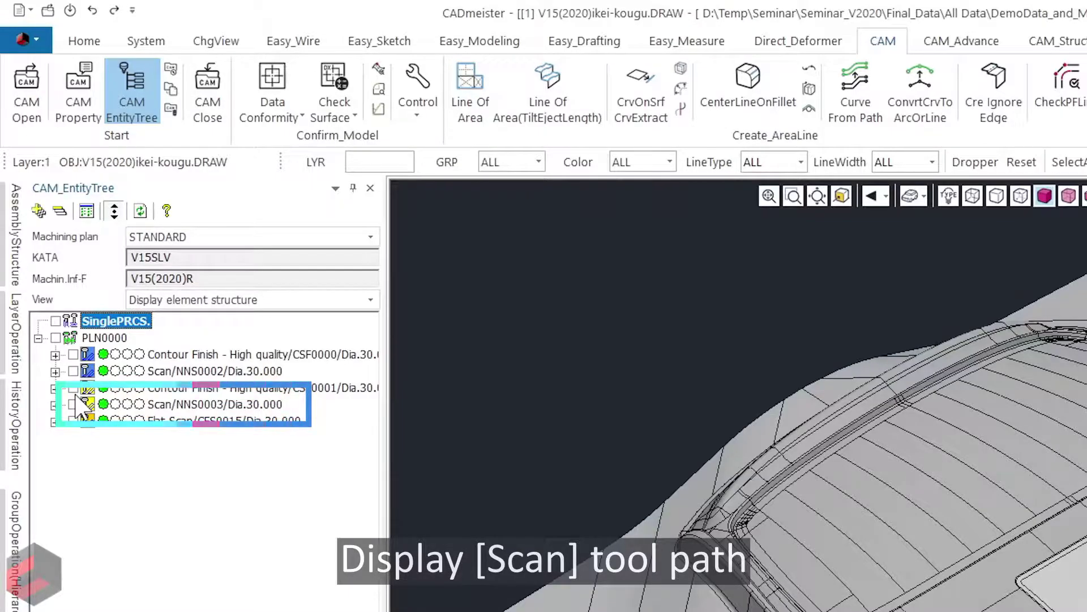
left_click(74, 404)
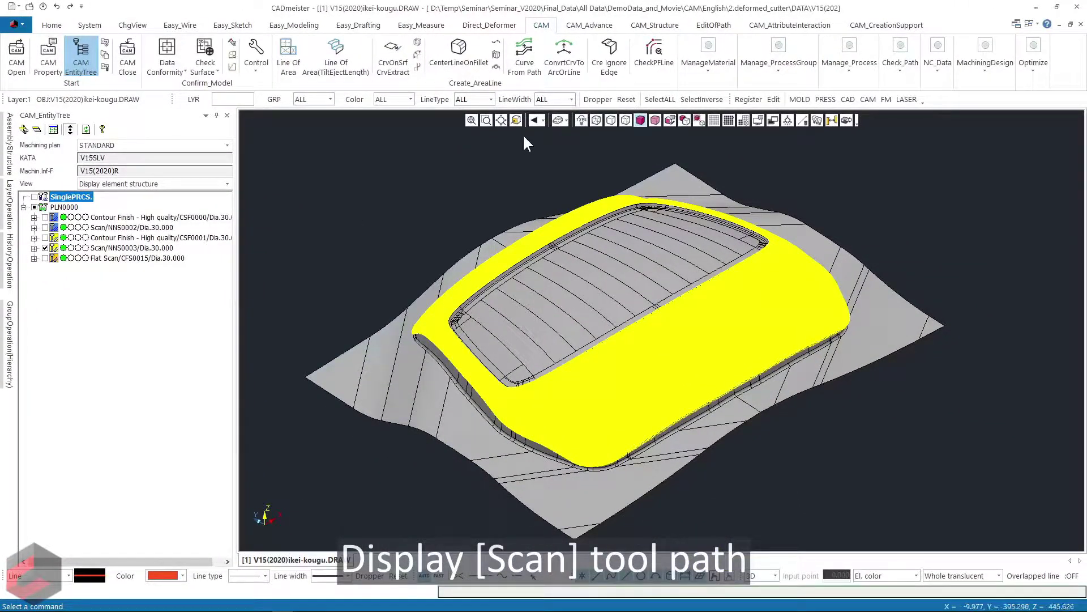
Step: Switch to the YZ view and zoom in on the end of the scan path
left_click(557, 119)
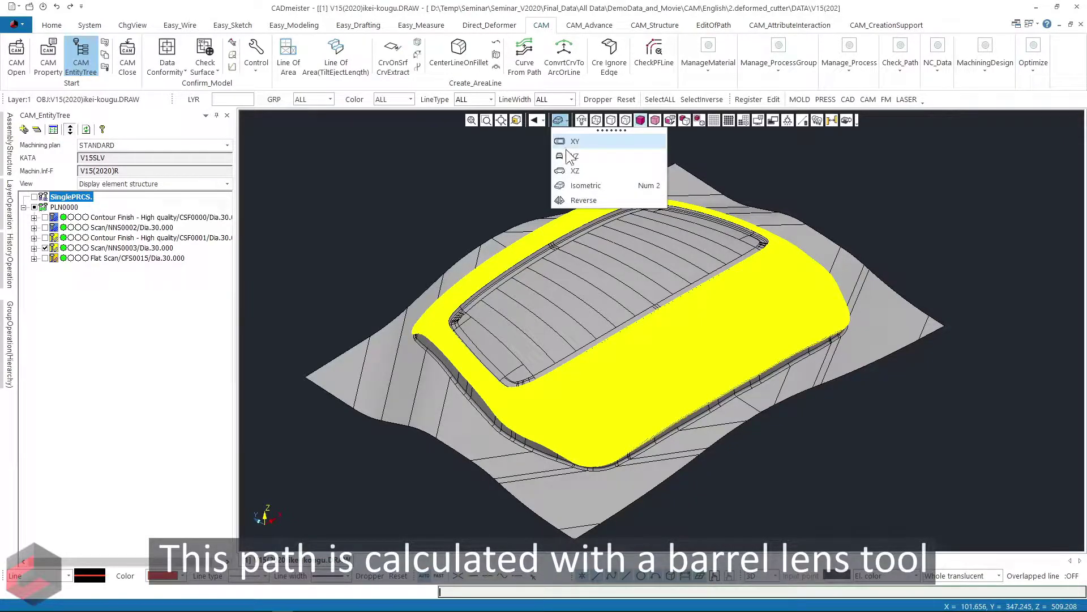
left_click(568, 156)
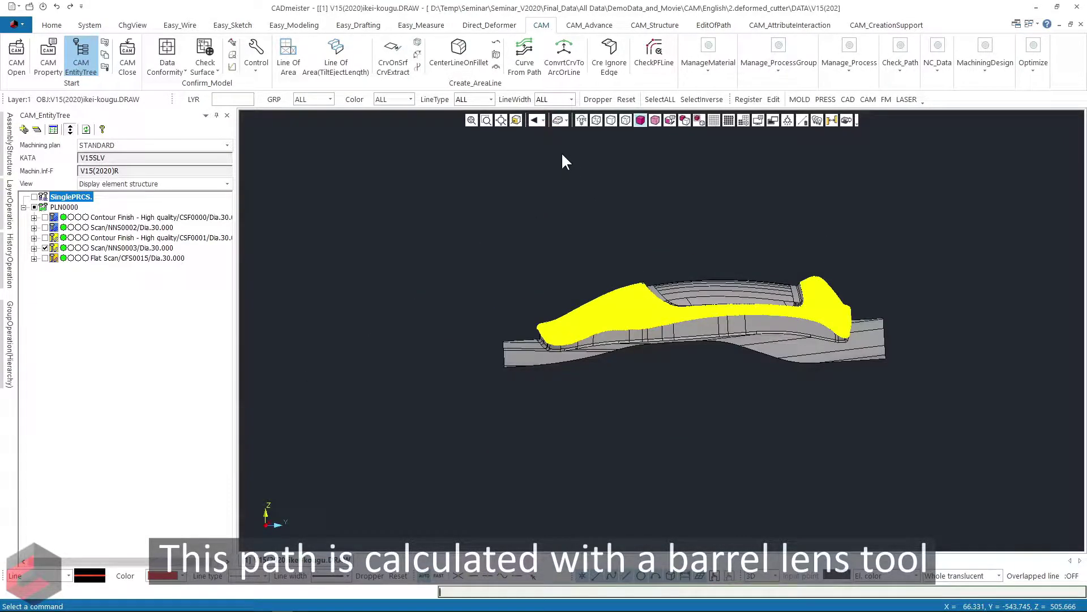
left_click(486, 120)
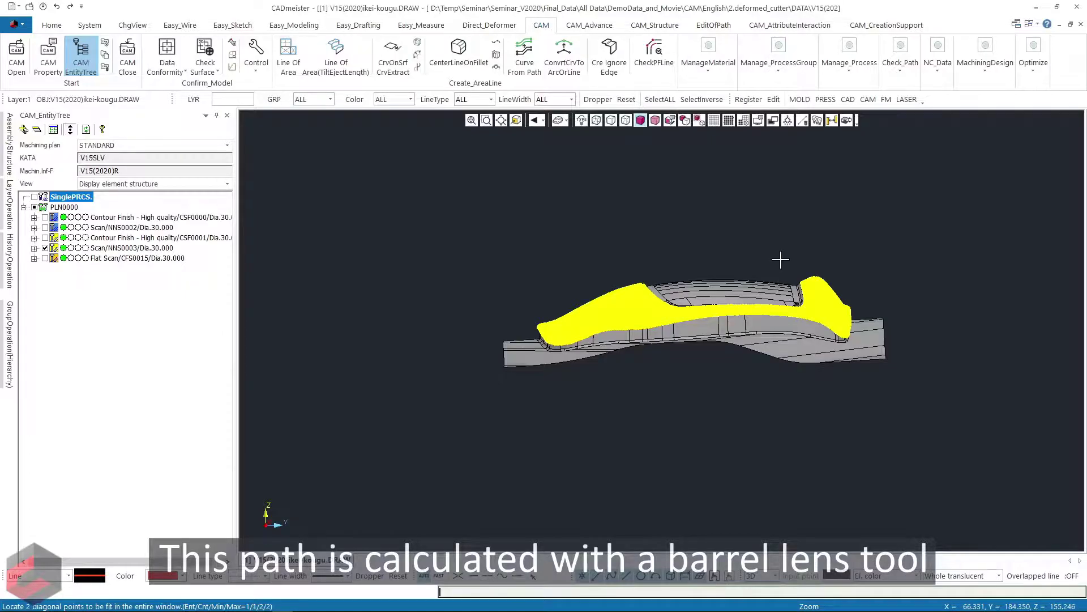
left_click(869, 319)
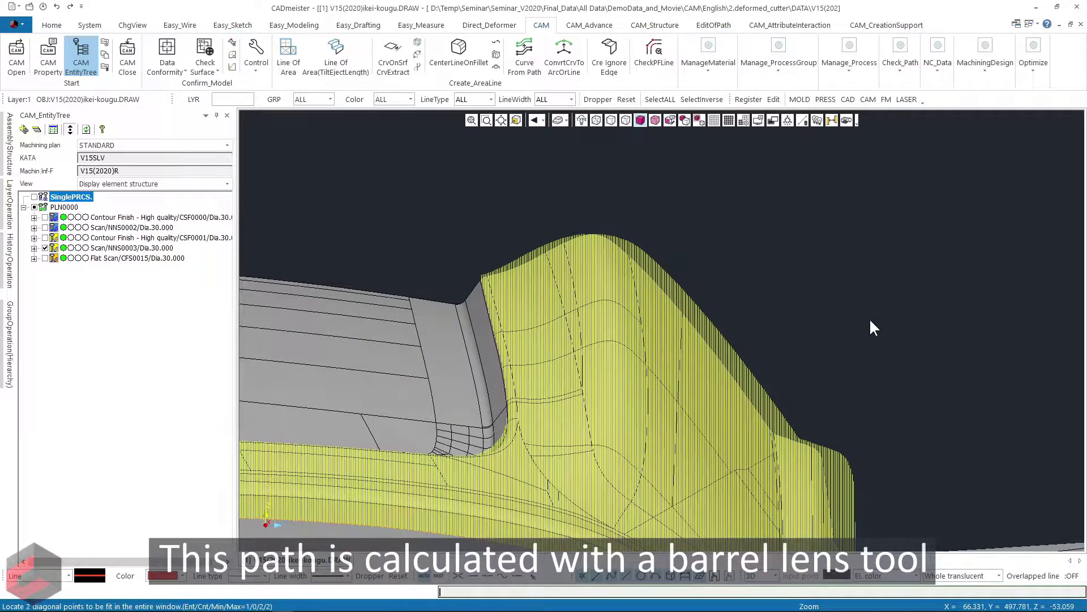
left_click(903, 73)
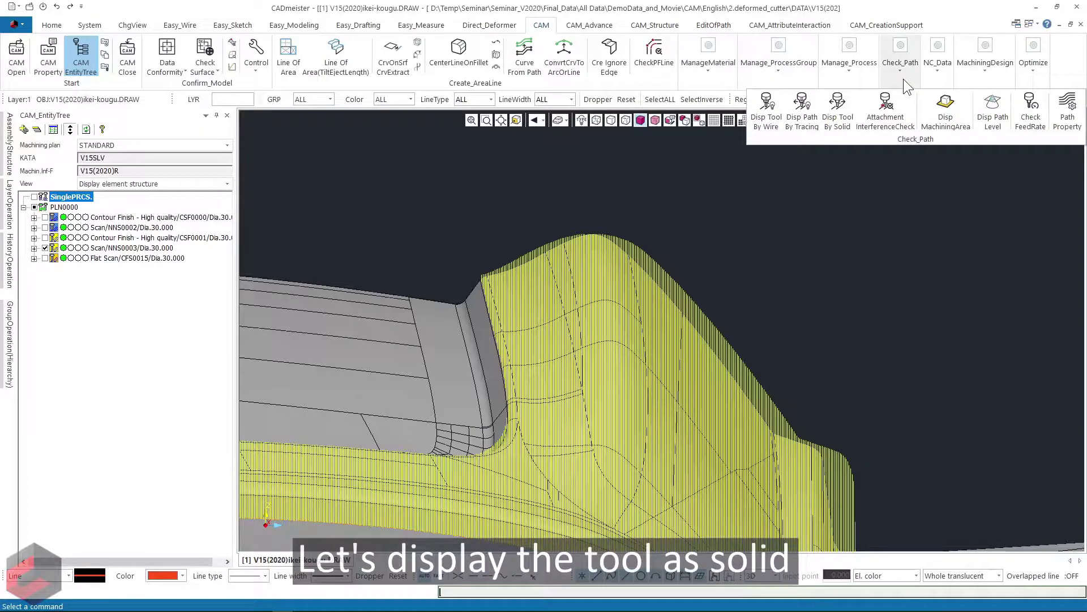
Step: Show the barrel-lens tool as solid surfaces along NNS0003, then delete them and close the dialog
left_click(771, 128)
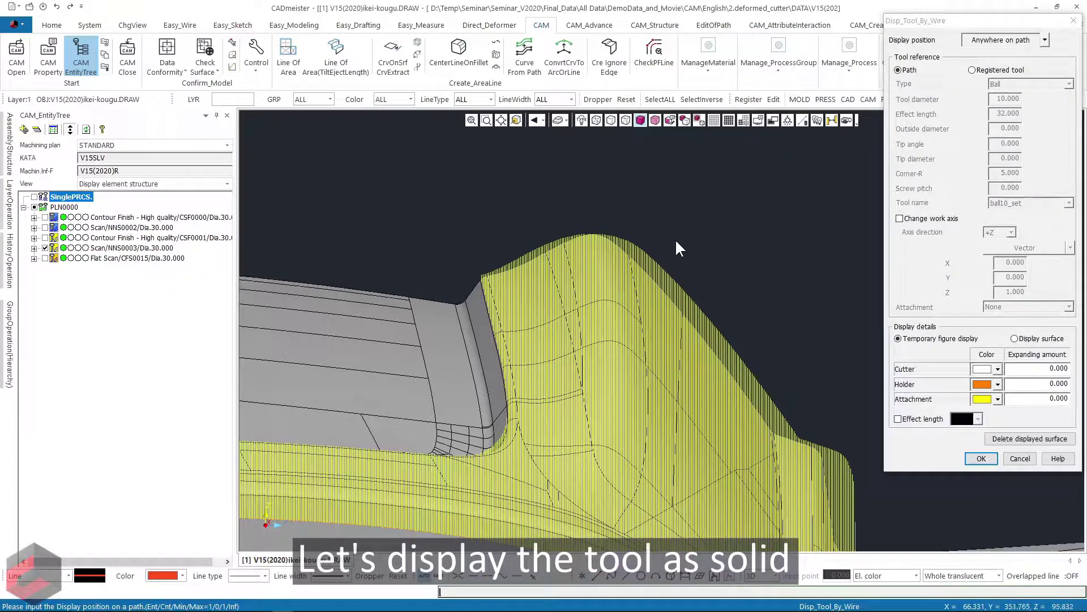
left_click(648, 265)
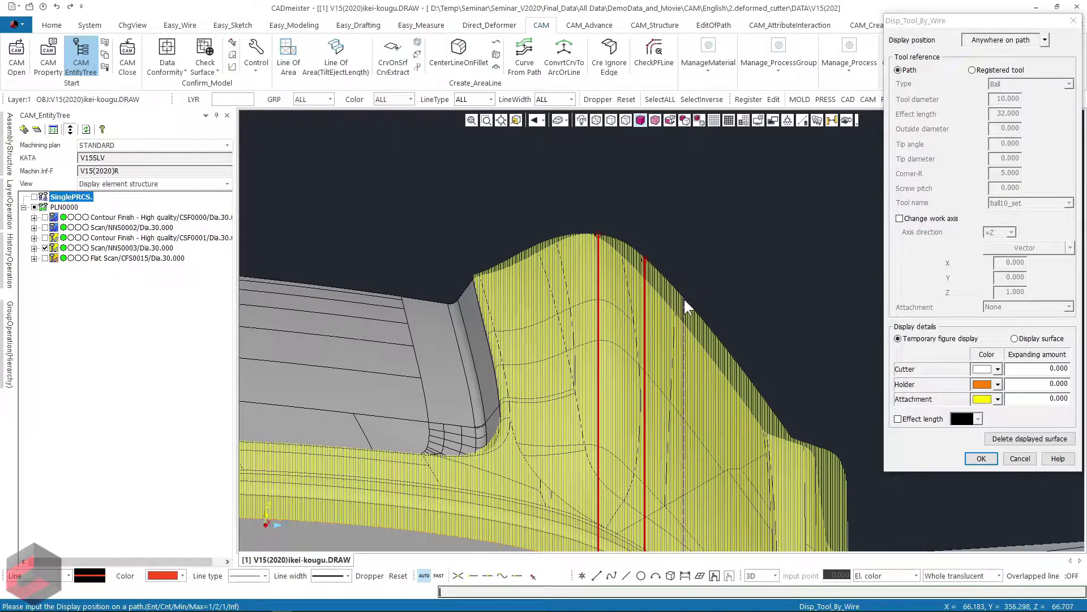
left_click(1014, 339)
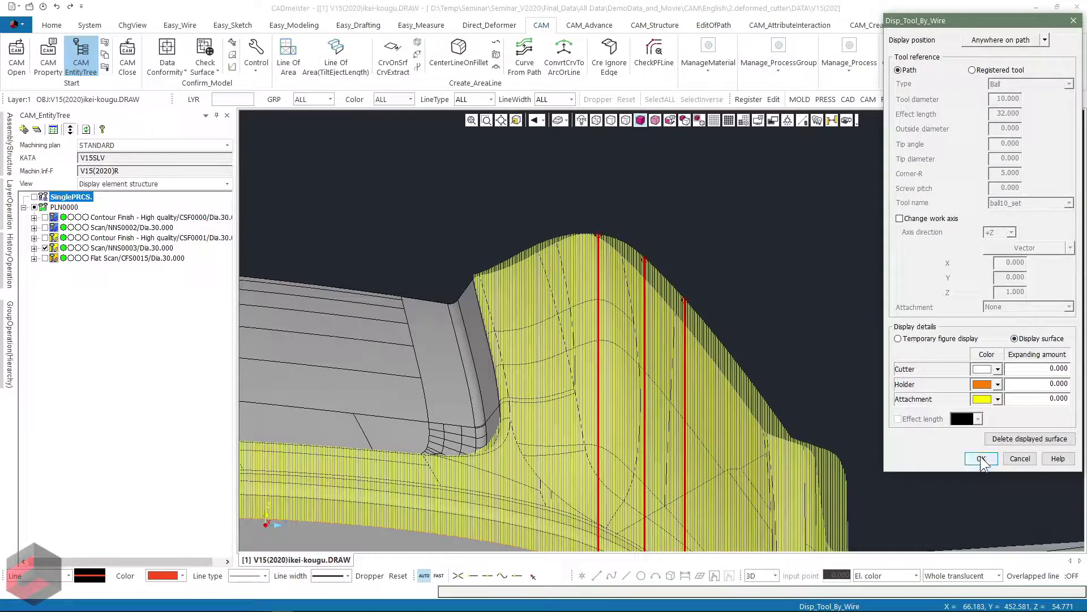
left_click(982, 458)
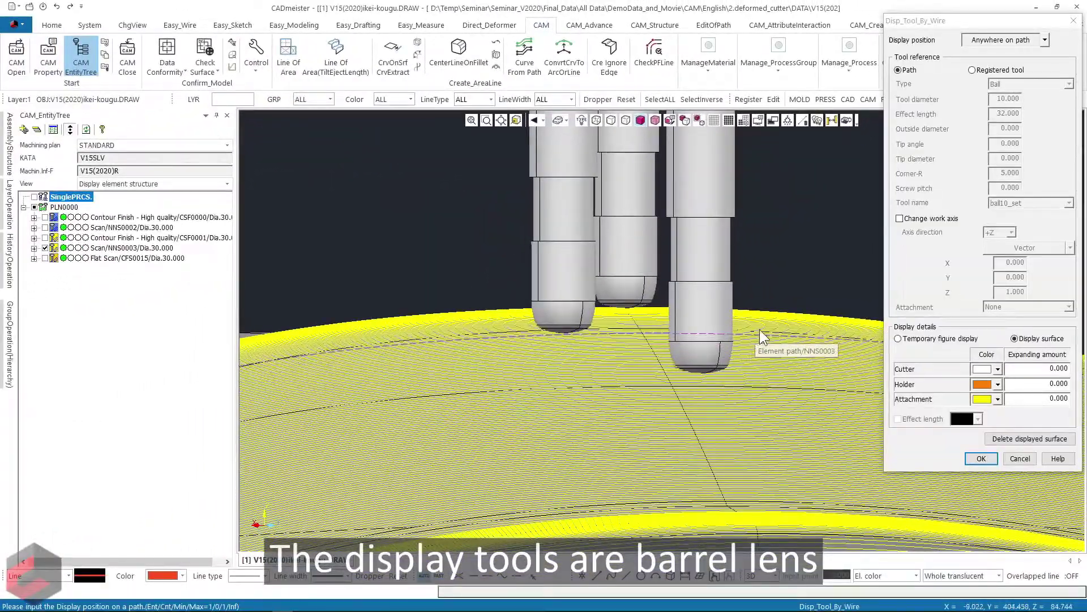
left_click(1005, 440)
left_click(1017, 459)
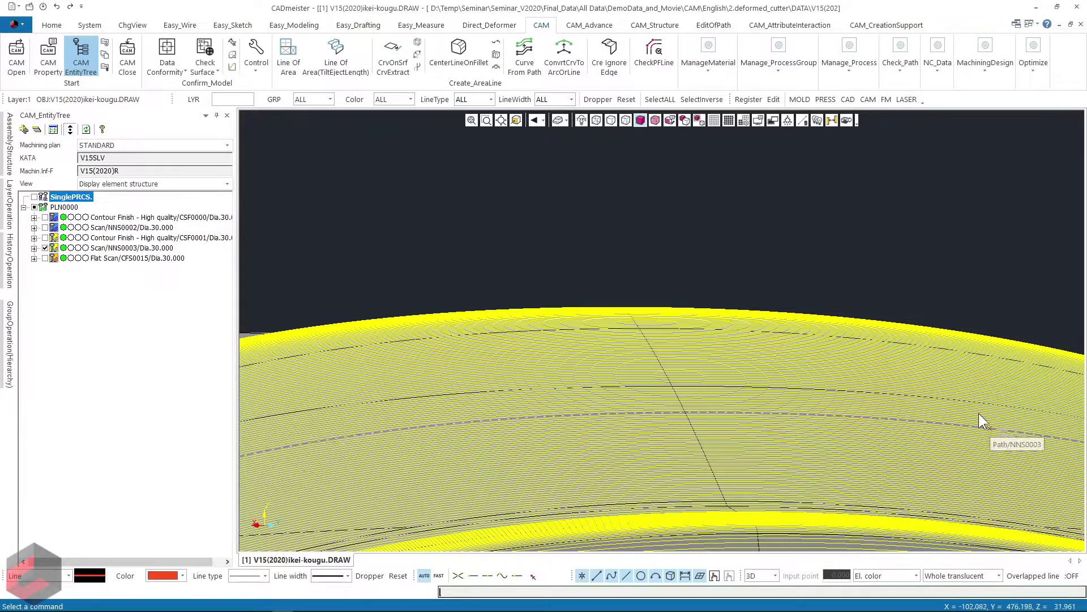
Step: Show the Contour Finish CSF0001 path in isometric view with Barrel lens as tool type
left_click(471, 120)
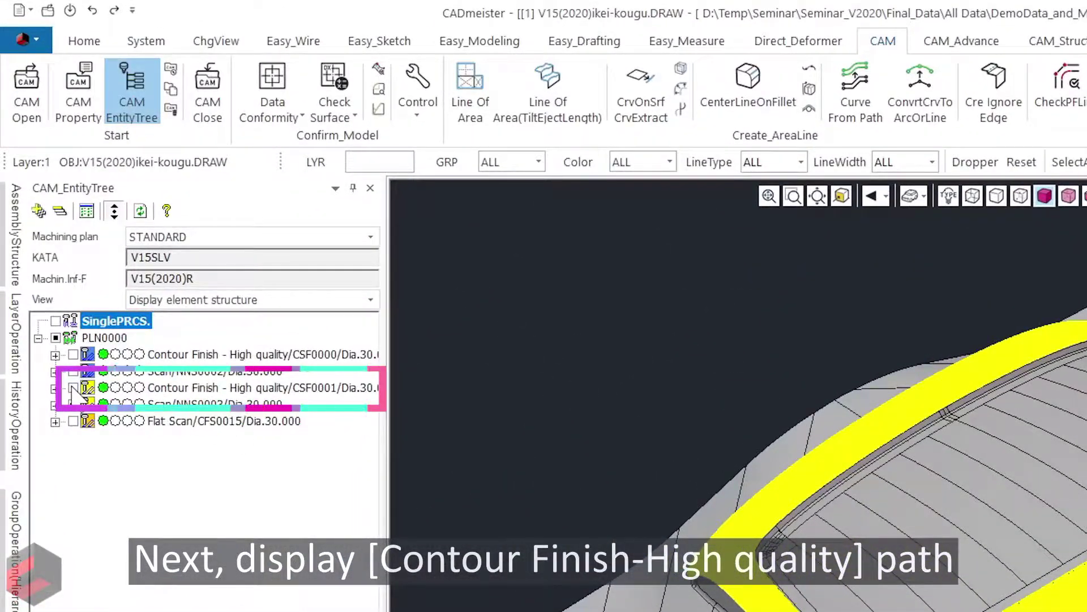
left_click(73, 388)
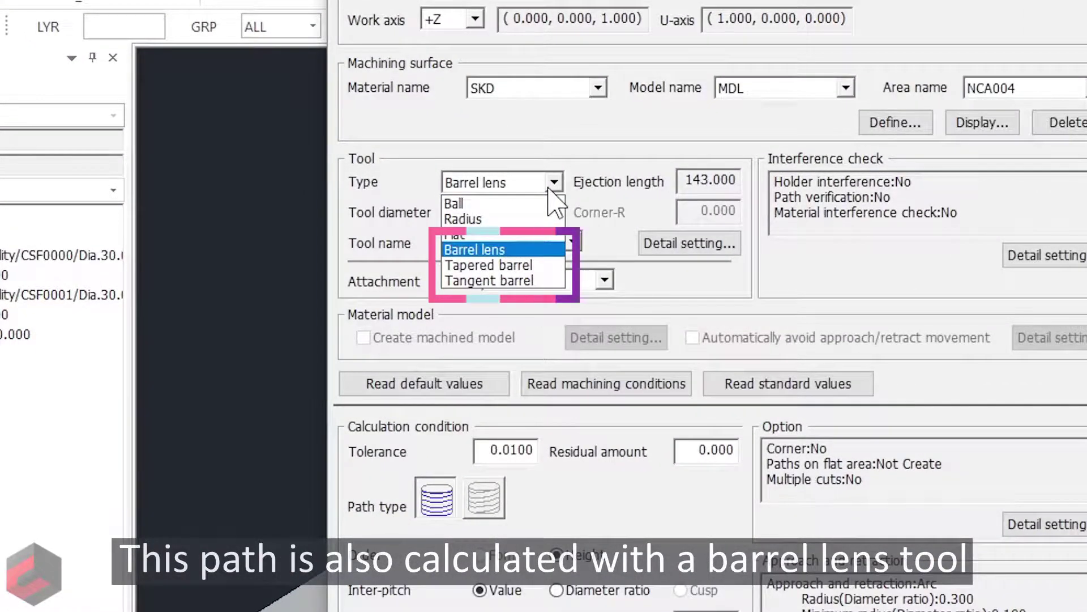
left_click(545, 251)
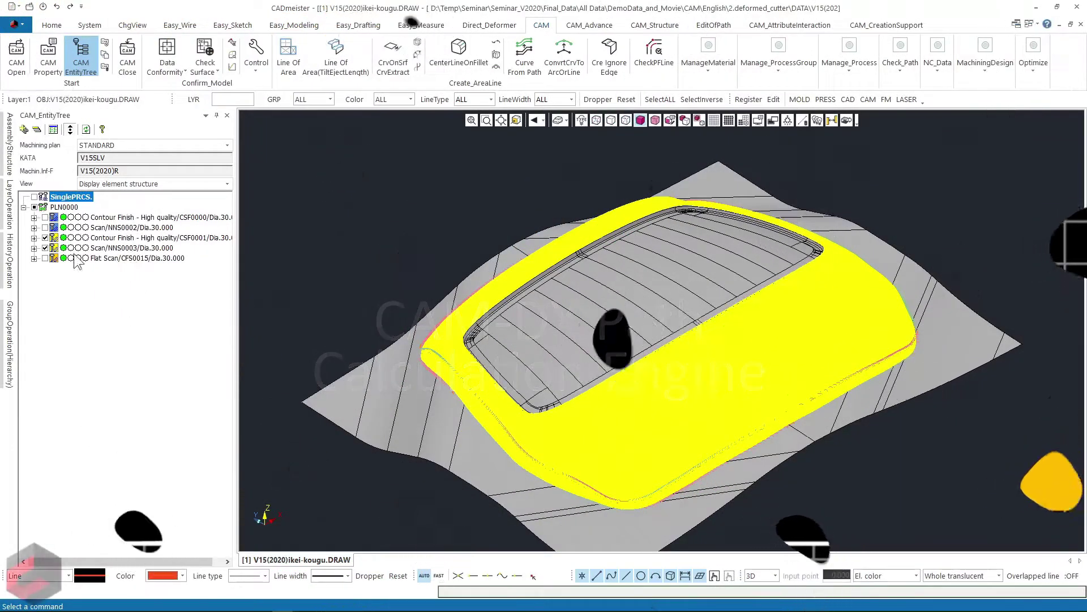
Step: Switch the machining plan to CAM-ADV and list all plan operations with the mold plate shown
left_click(136, 145)
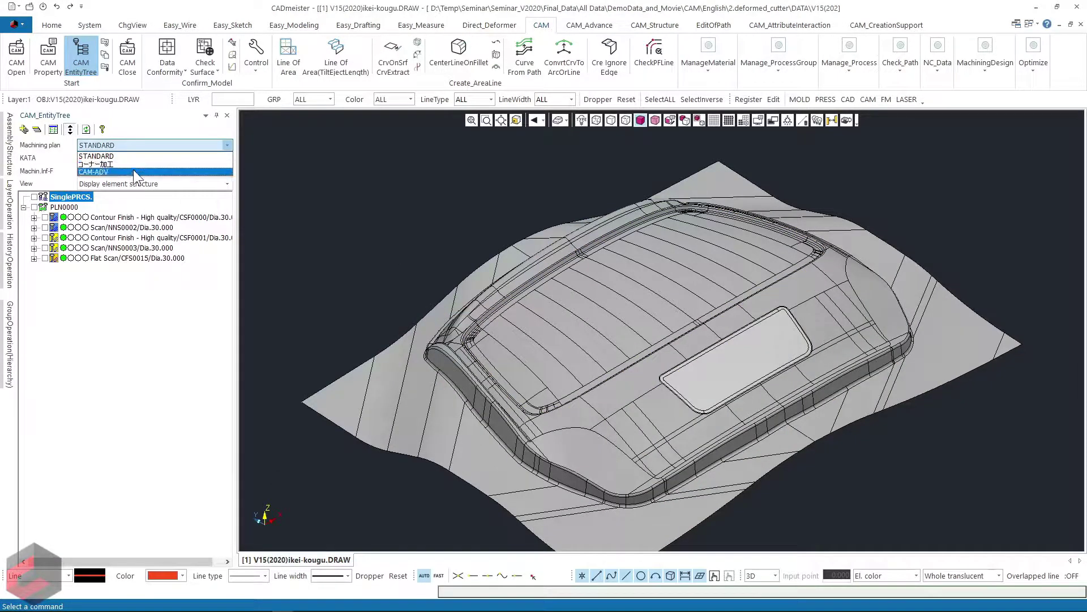
left_click(133, 168)
left_click(27, 129)
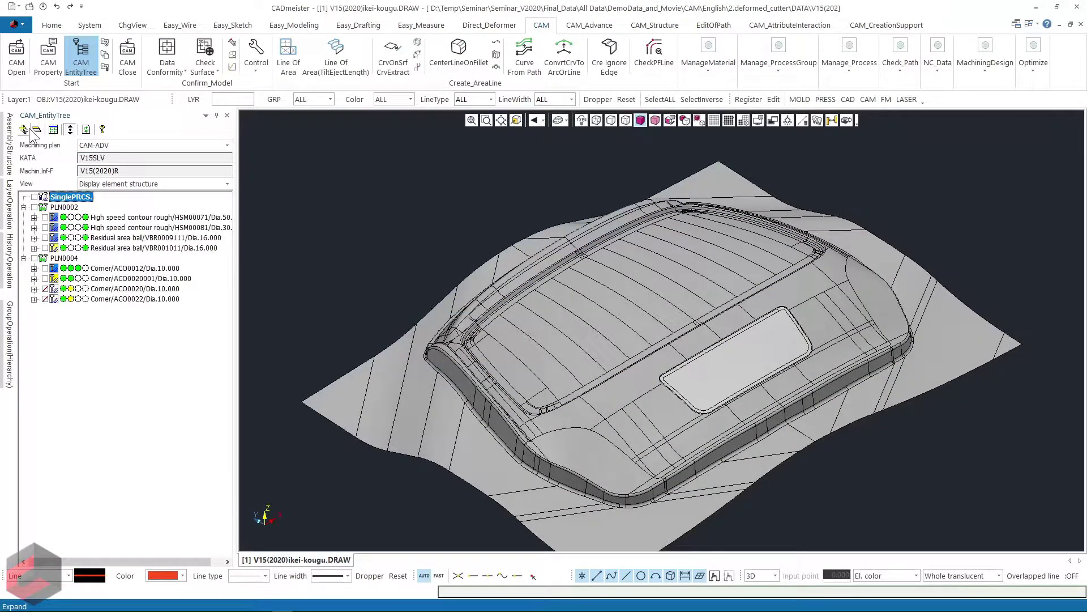
left_click(34, 199)
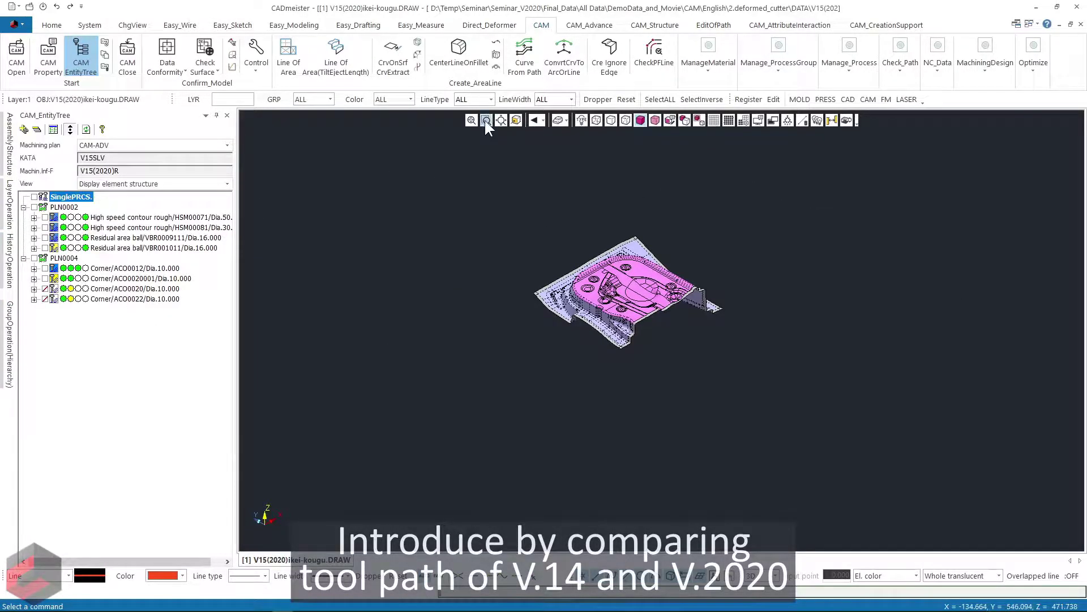
Step: Zoom in on the plate's groove and display the Residual area ball VBR0009111 toolpath
left_click(721, 361)
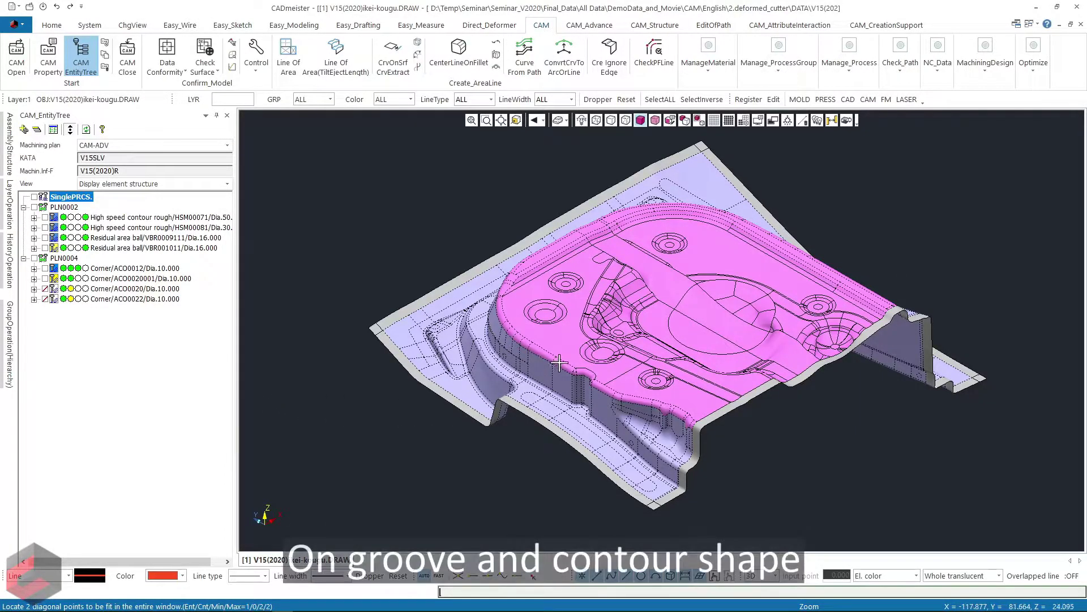
left_click(622, 423)
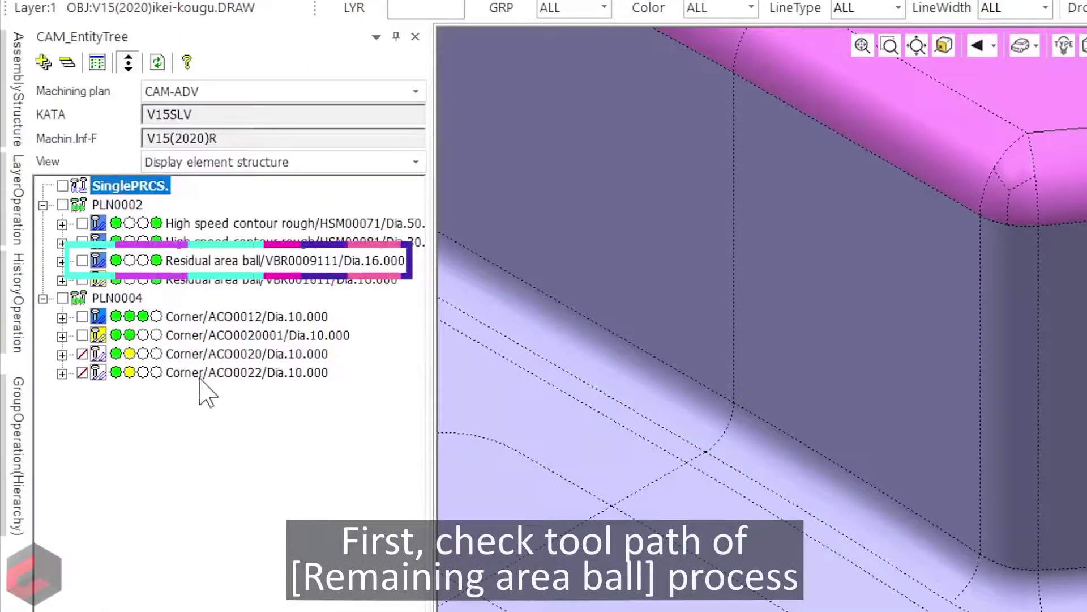
left_click(82, 260)
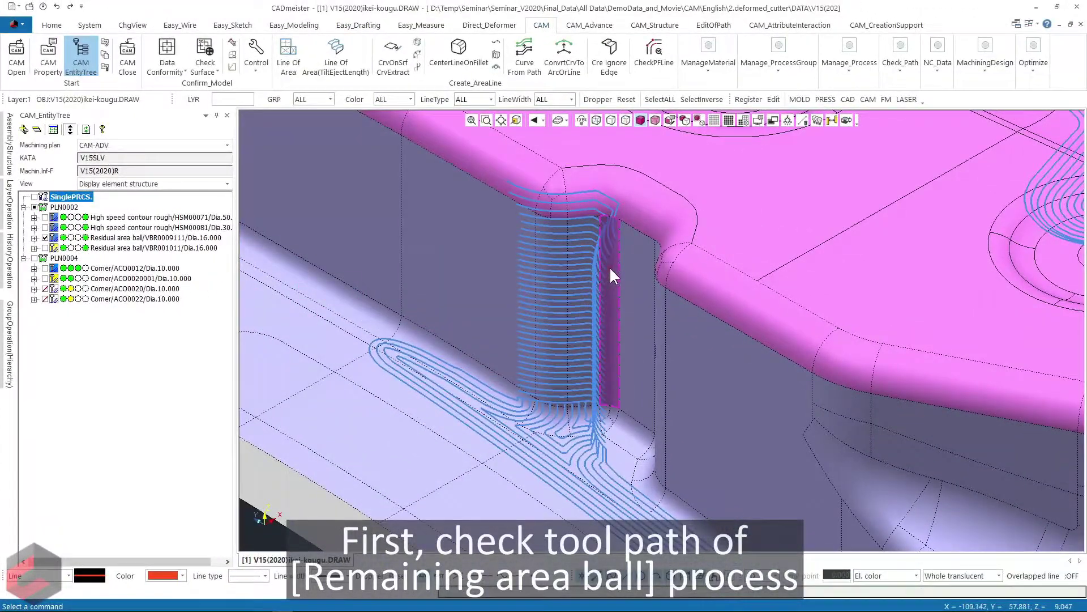
Step: Zoom and pan in on the Residual area ball corner toolpath's notched wall cuts
scroll(655, 250, "up", 5)
middle_click_drag(725, 318, 664, 341)
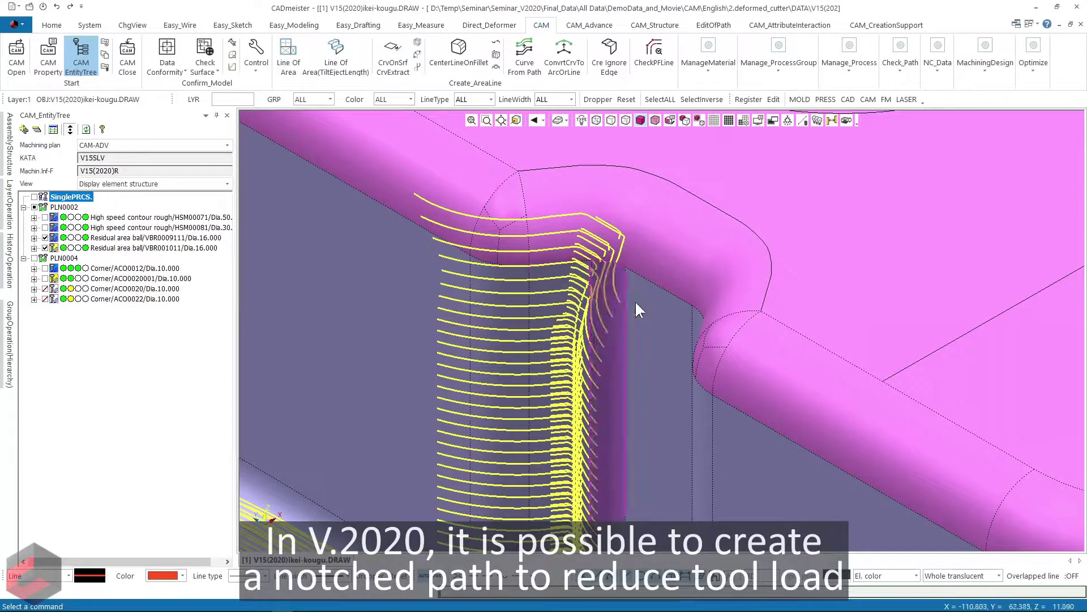
scroll(639, 310, "down", 3)
scroll(765, 269, "down", 2)
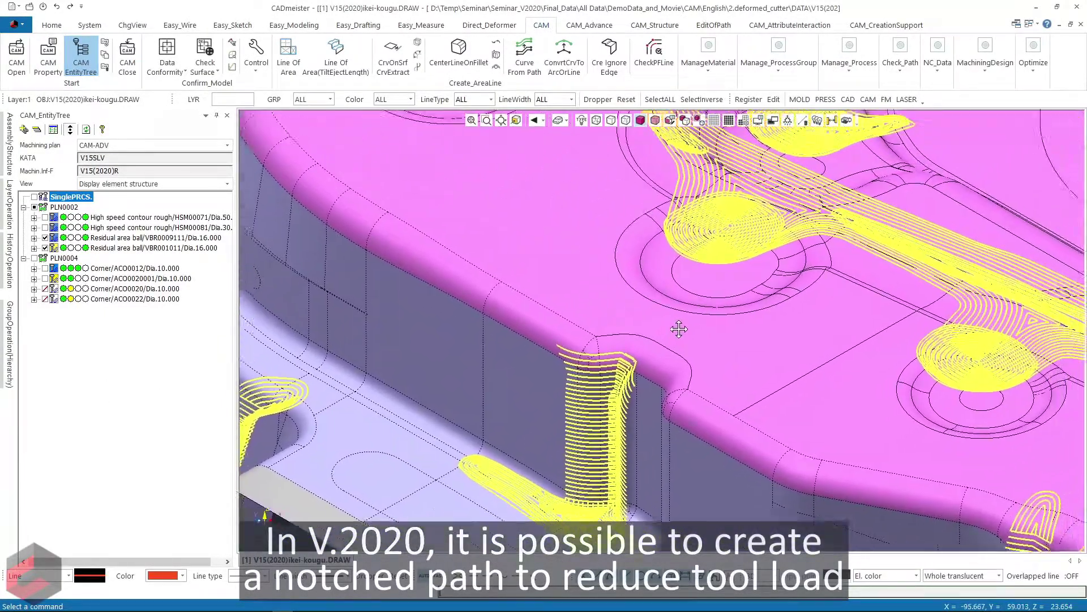
Step: Rotate toward the pink top surface to inspect the spiral pockets, then hide the Residual area ball toolpaths
middle_click_drag(809, 202, 604, 379)
scroll(791, 260, "up", 3)
scroll(760, 247, "up", 2)
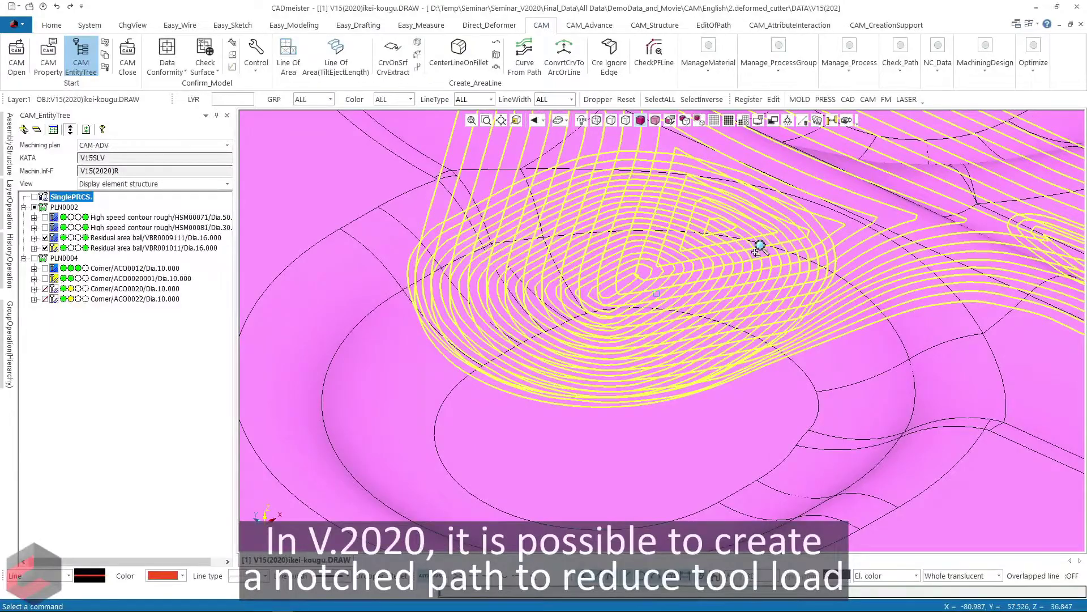
scroll(760, 247, "up", 1)
scroll(745, 294, "up", 1)
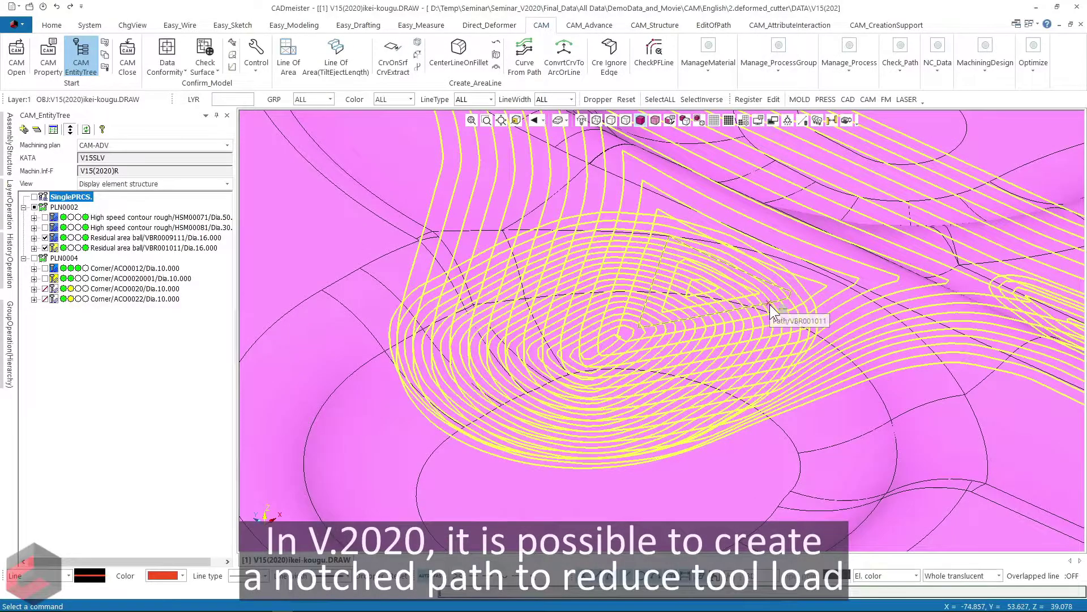
scroll(778, 311, "down", 3)
scroll(687, 323, "down", 3)
scroll(626, 347, "down", 3)
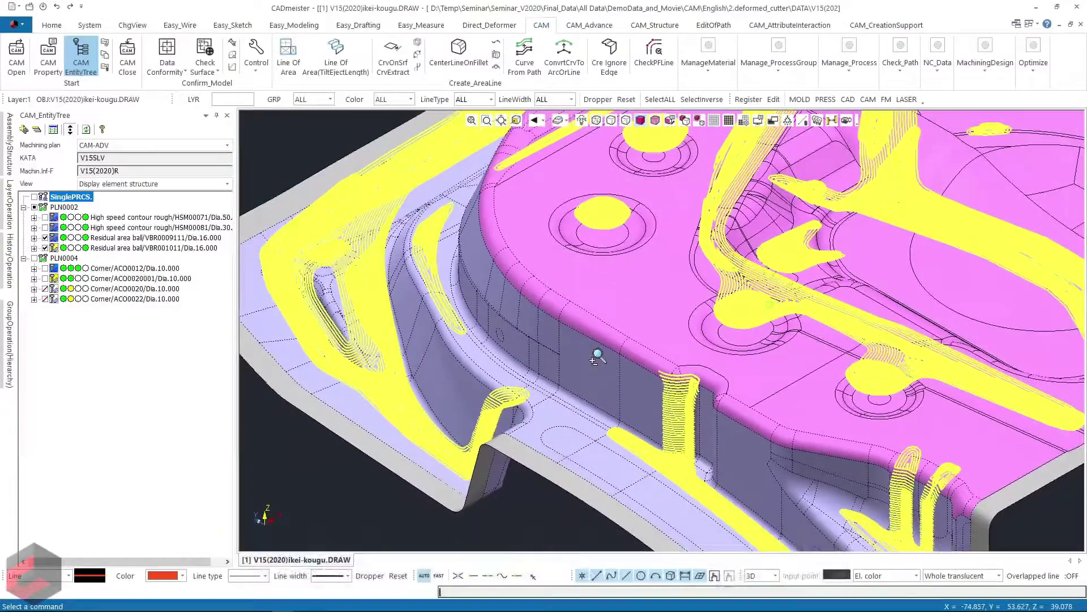
left_click(35, 207)
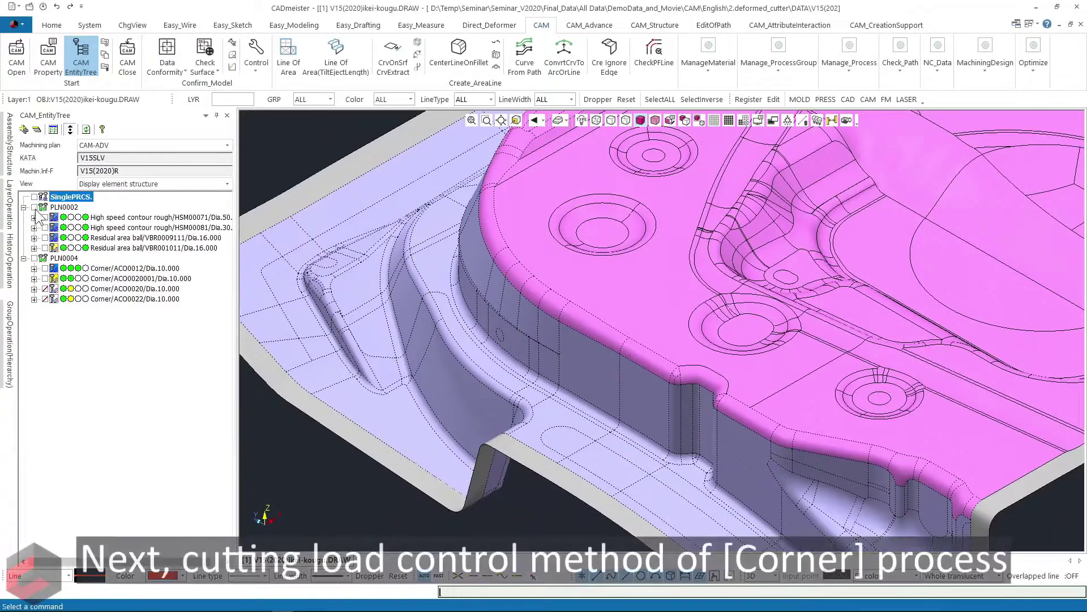
Step: Pan to the plate's outer corner and display the Corner ACO0012 offset toolpath there
mouse_move(497, 497)
middle_mouse_down()
mouse_move(581, 371)
mouse_move(607, 437)
mouse_move(782, 461)
mouse_move(825, 400)
mouse_move(808, 384)
middle_mouse_up()
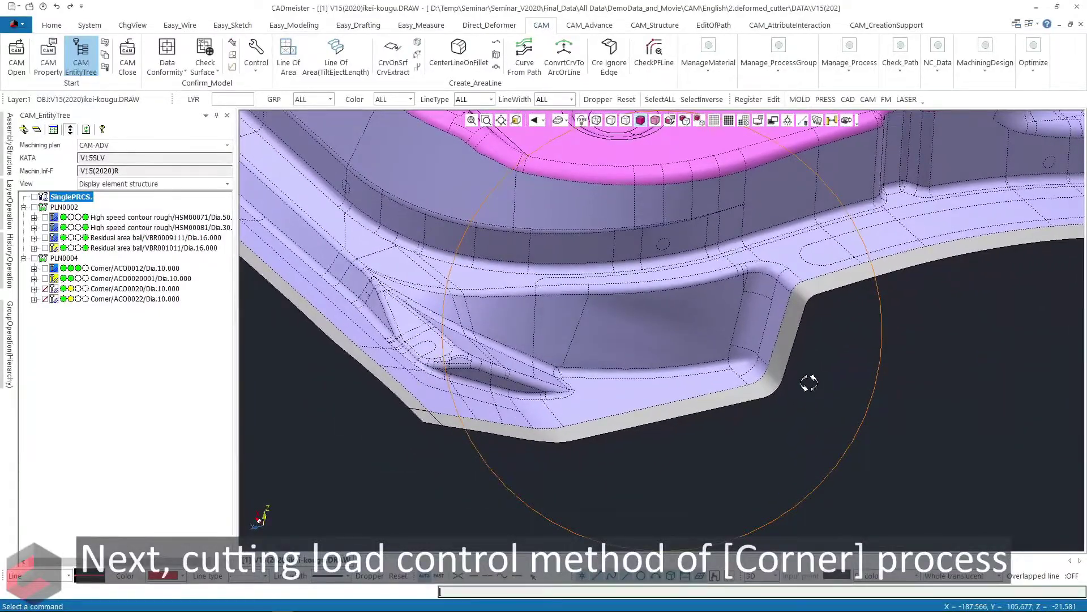
scroll(835, 367, "up", 2)
scroll(857, 357, "up", 2)
scroll(855, 357, "up", 1)
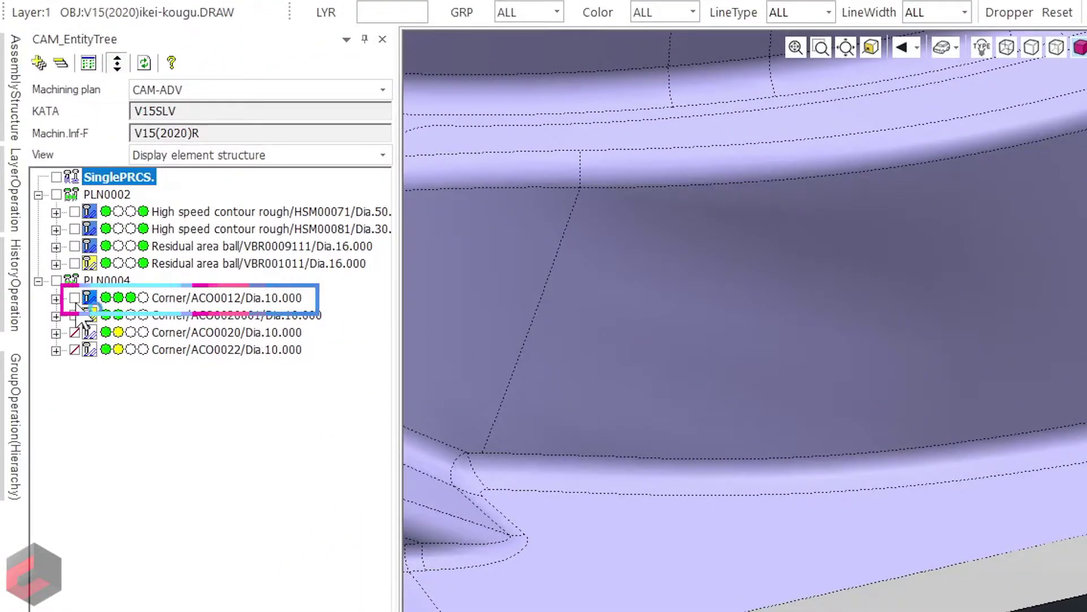
left_click(75, 297)
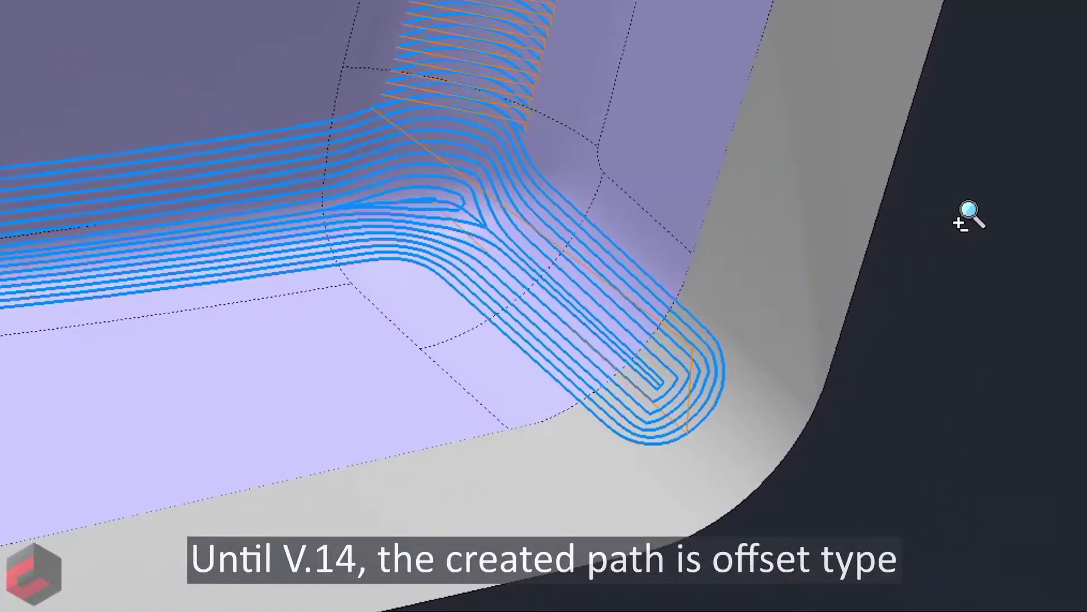
middle_click_drag(683, 180, 794, 220)
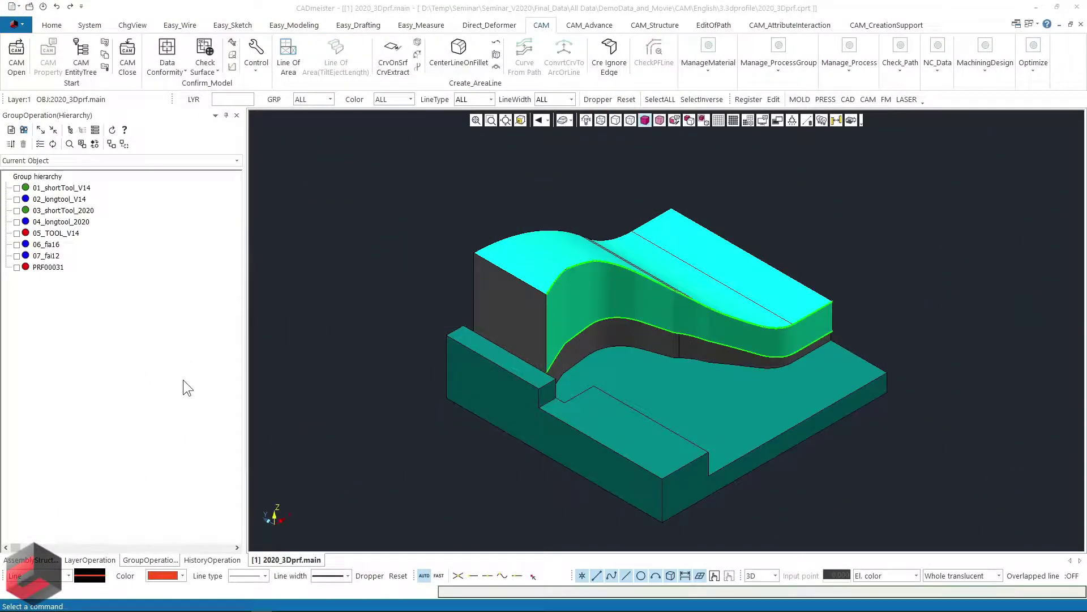
Step: Start CAM on the profile model, display Side Surface PRF00031, and open its process settings
left_click(23, 76)
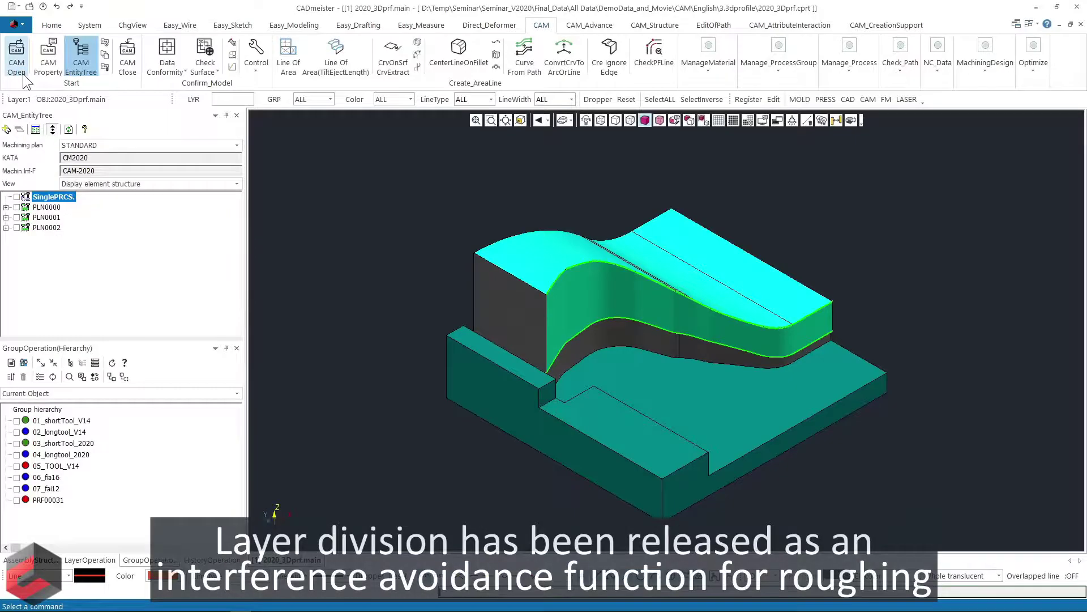
left_click_drag(65, 342, 66, 378)
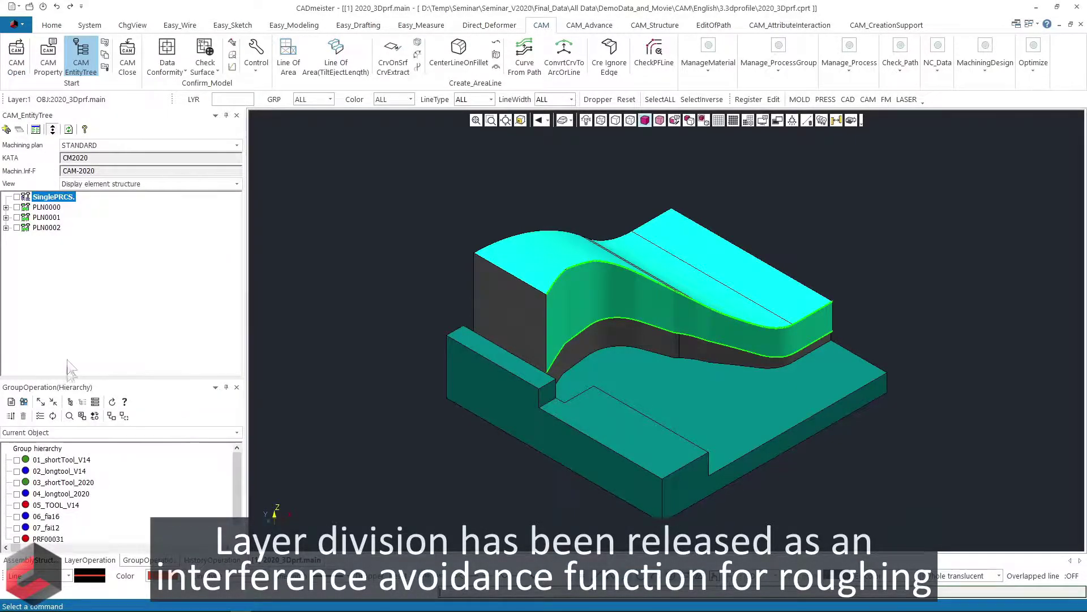
left_click(7, 130)
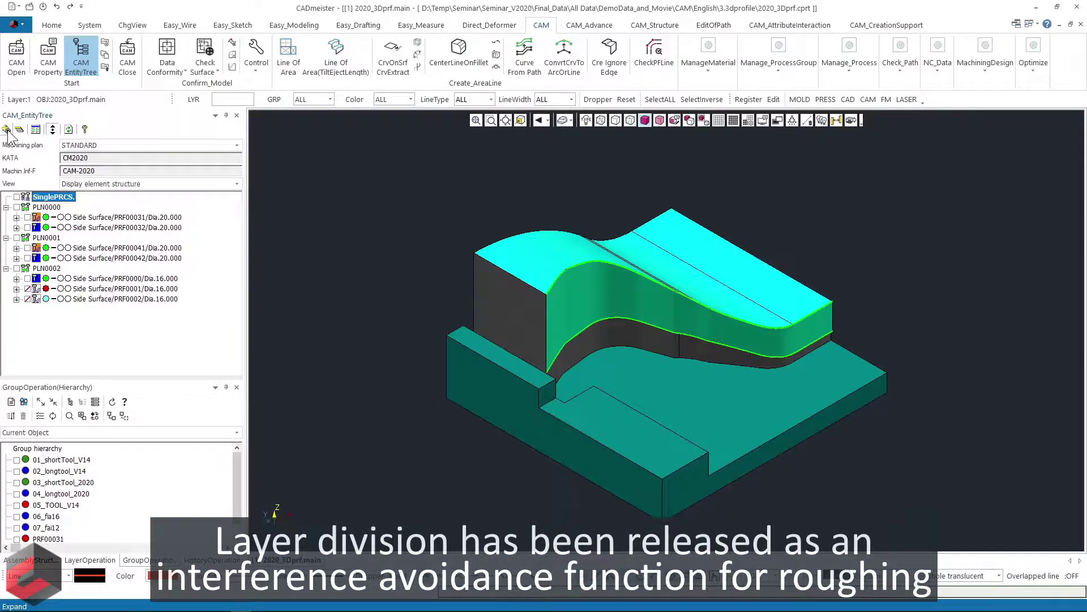
left_click(27, 217)
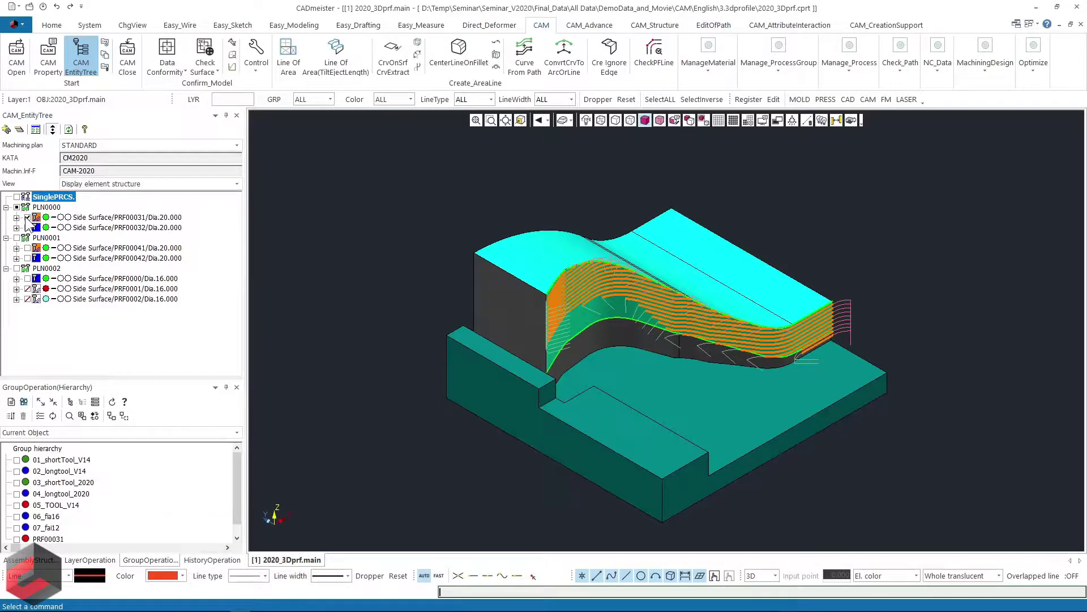
double_click(82, 218)
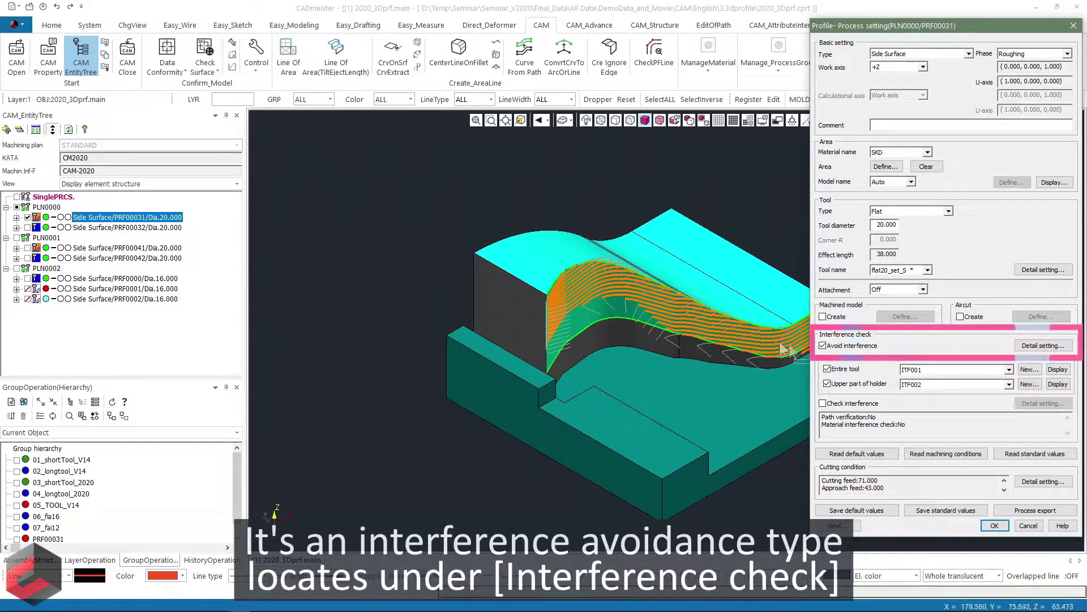
Step: Review PRF00031's Clip-type interference avoidance details, then cancel both settings dialogs unchanged
left_click(1036, 346)
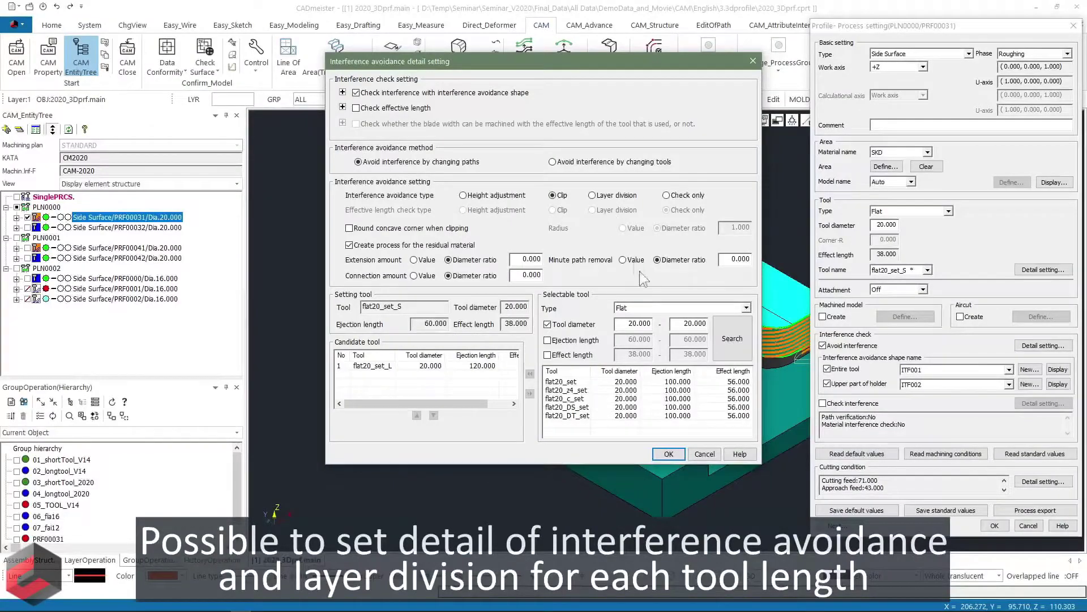
left_click(704, 454)
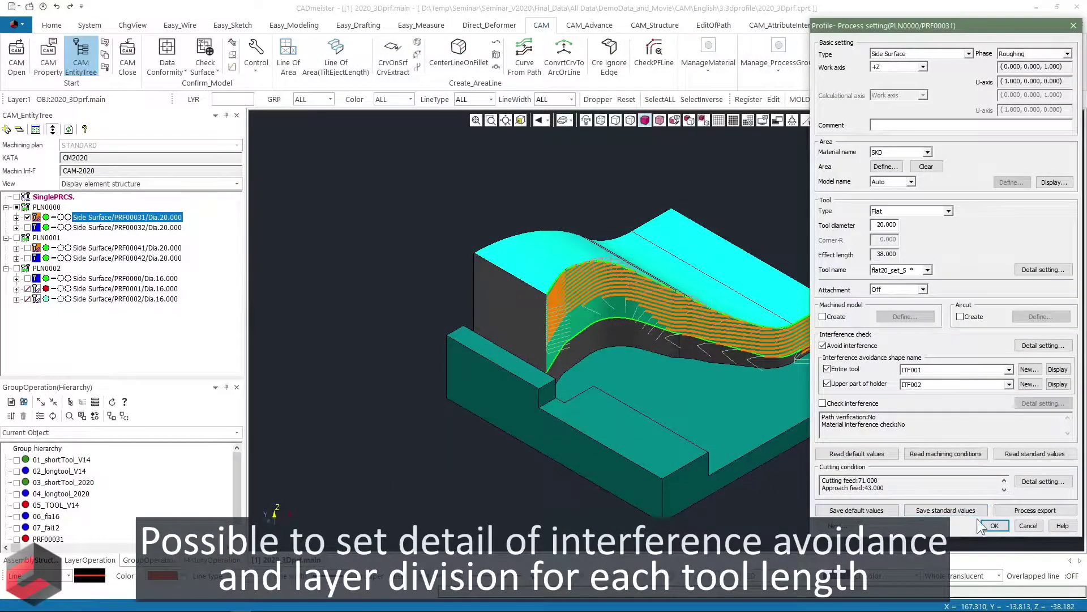
left_click(1029, 526)
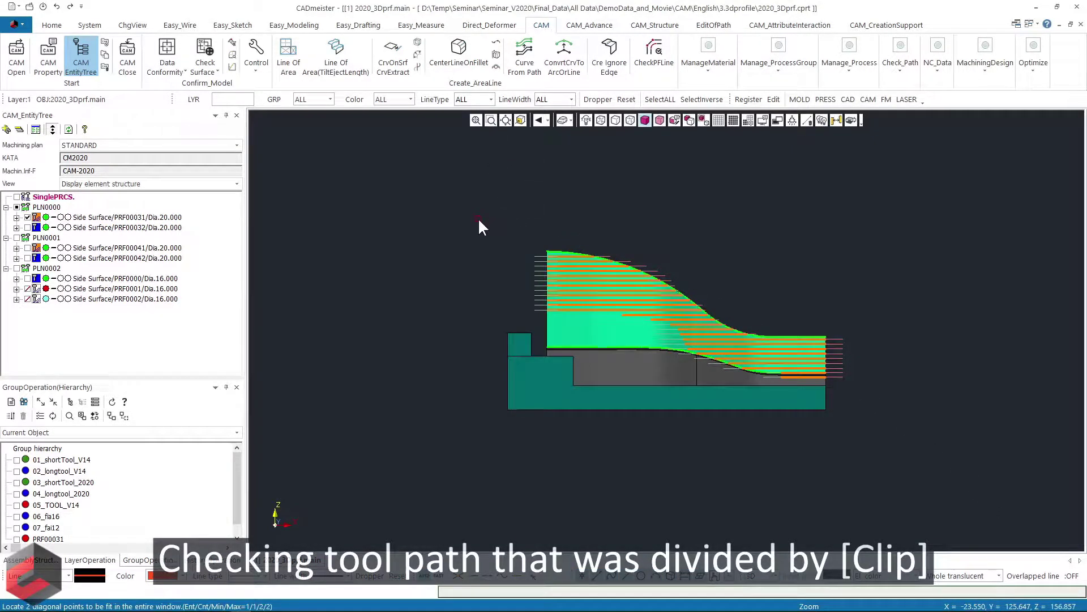
Step: Zoom to the profile, show the PLN0000 paths, and compare PRF00031 against 01_shortTool_V14
left_click(849, 452)
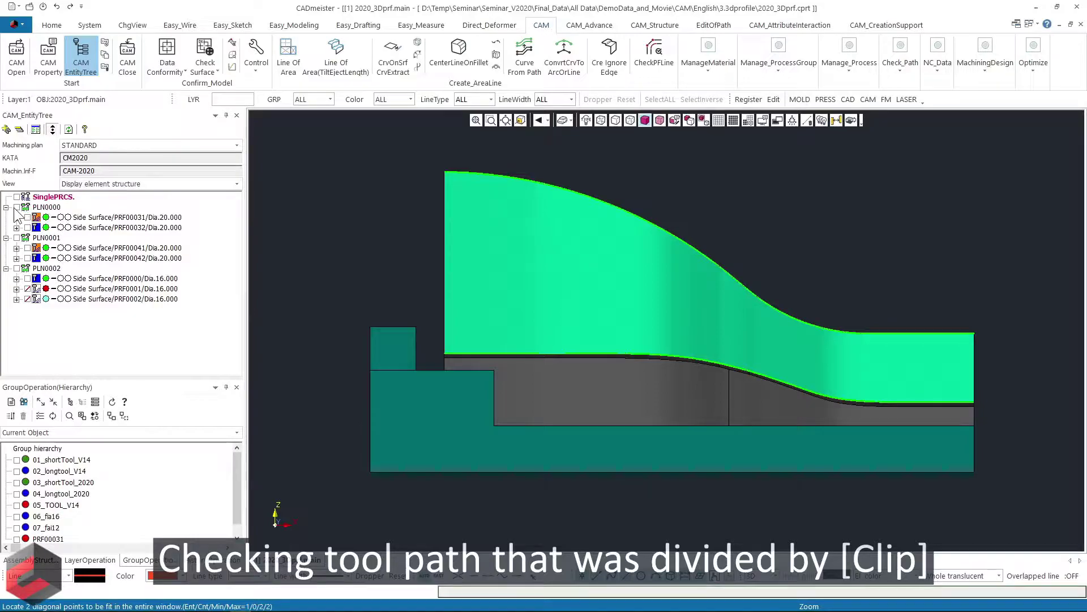
left_click(16, 208)
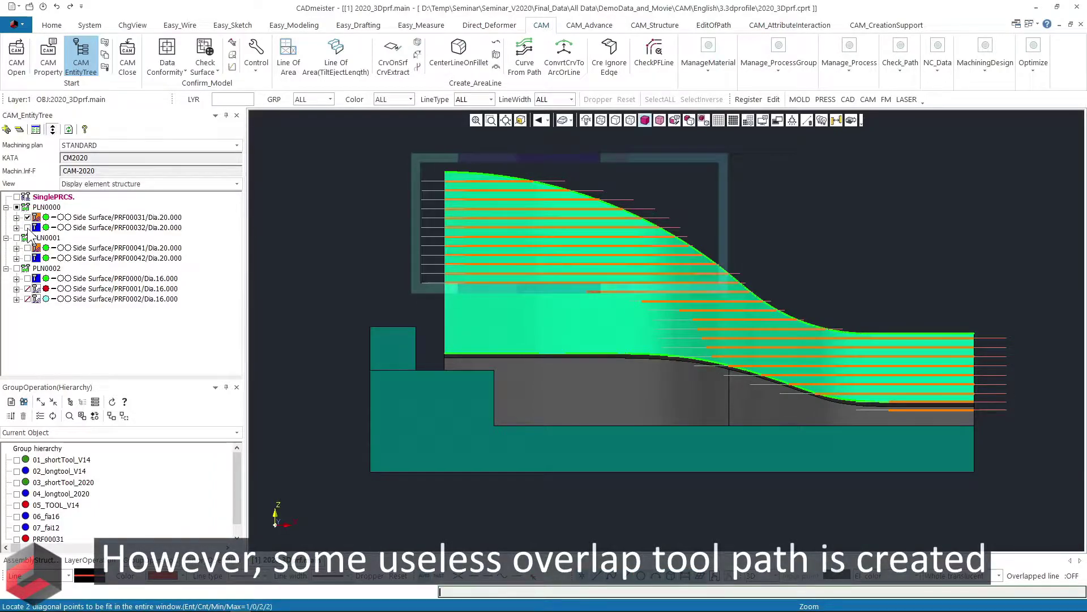
left_click(28, 227)
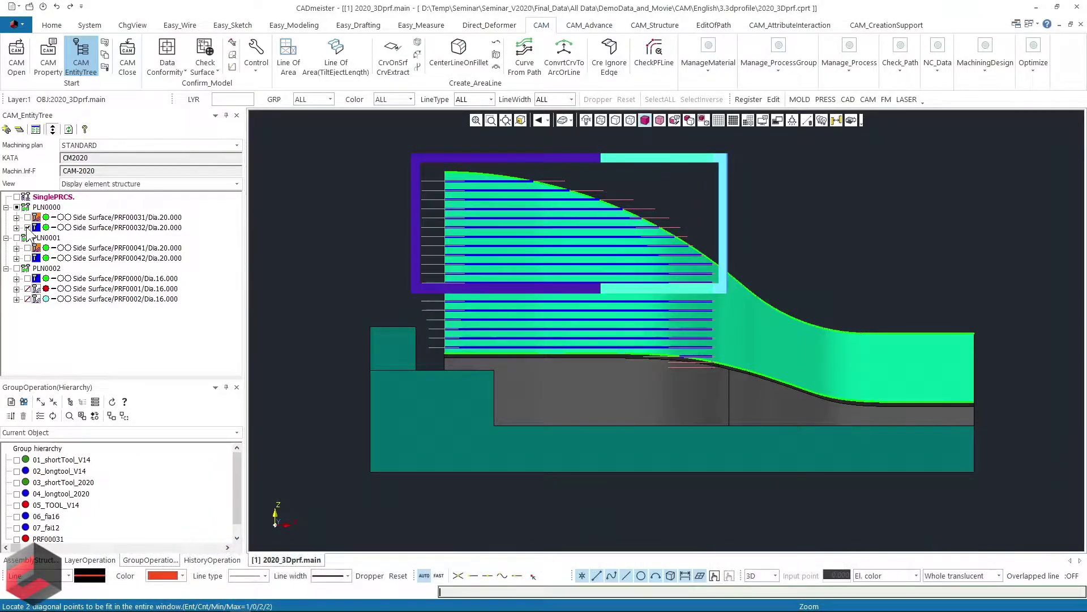
left_click(27, 227)
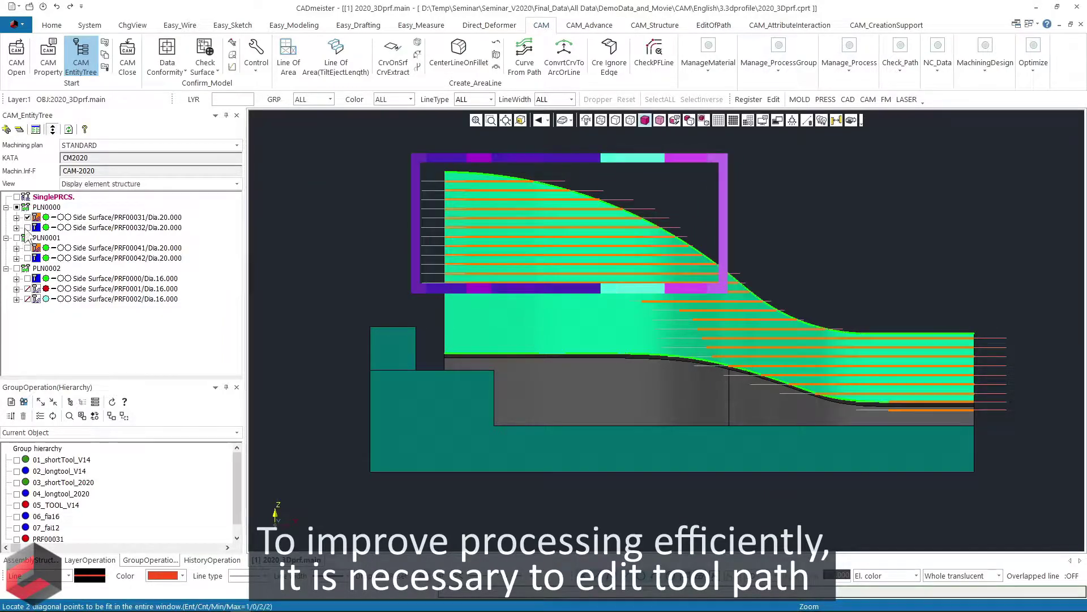
left_click(16, 460)
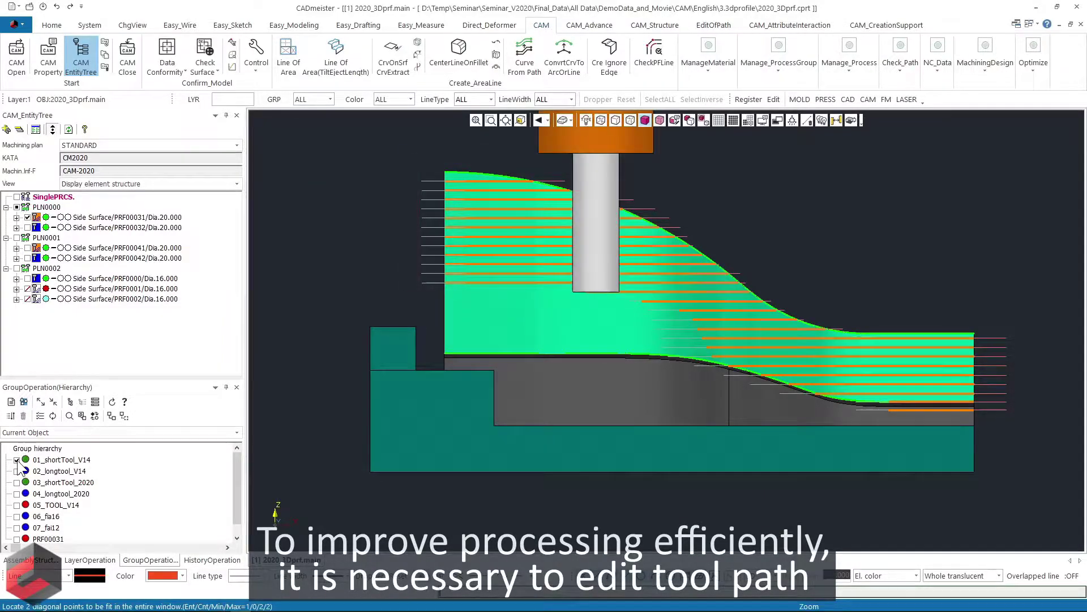
left_click(16, 460)
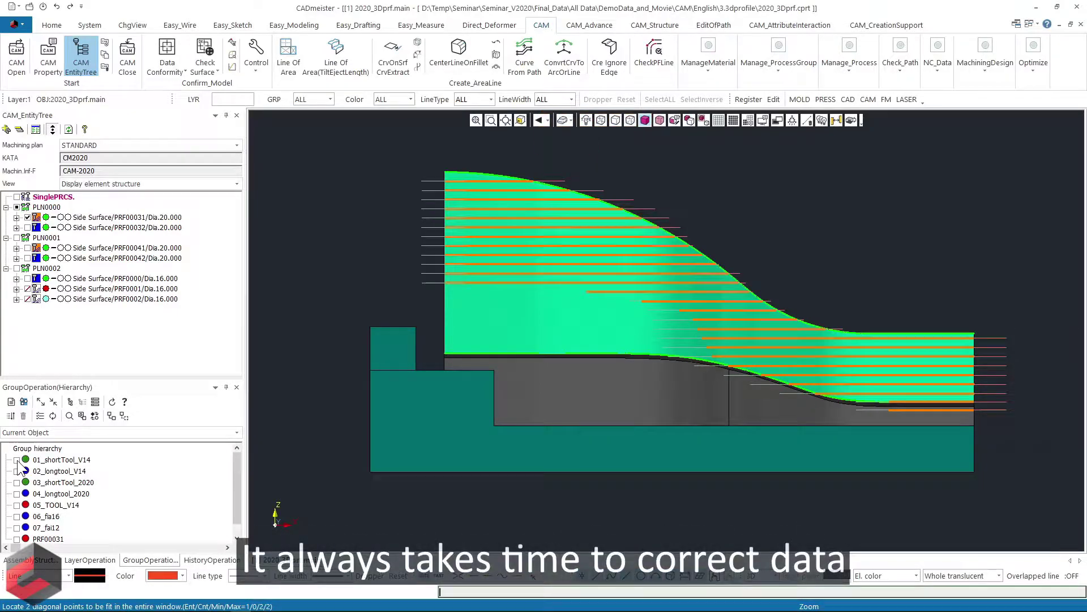
Step: Check the PRF00032 path against the 02_longtool_V14 tool, then hide all toolpaths
left_click(27, 218)
left_click(28, 228)
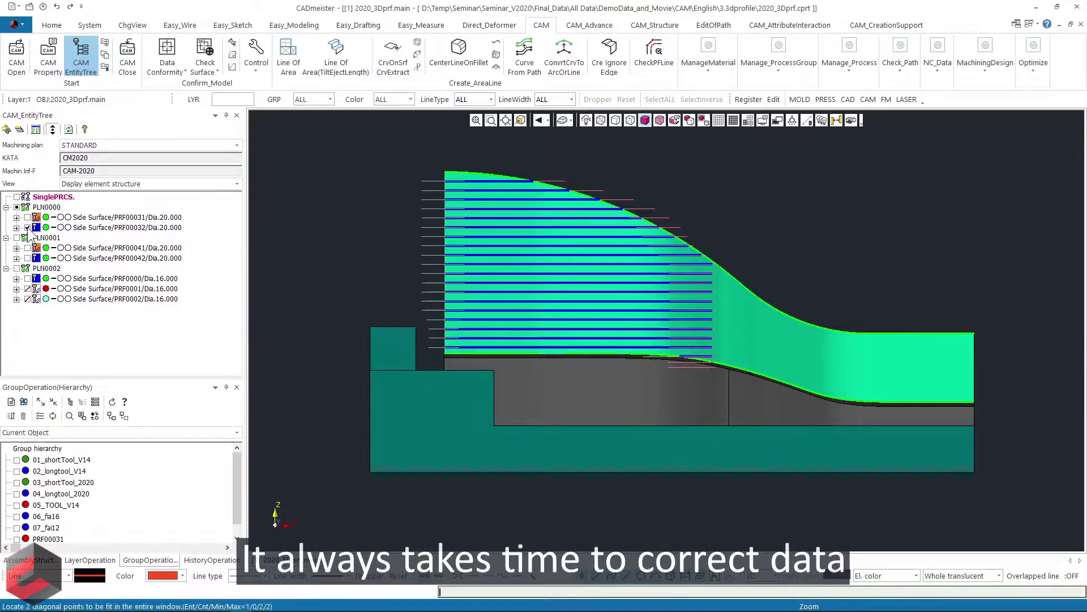
left_click(17, 472)
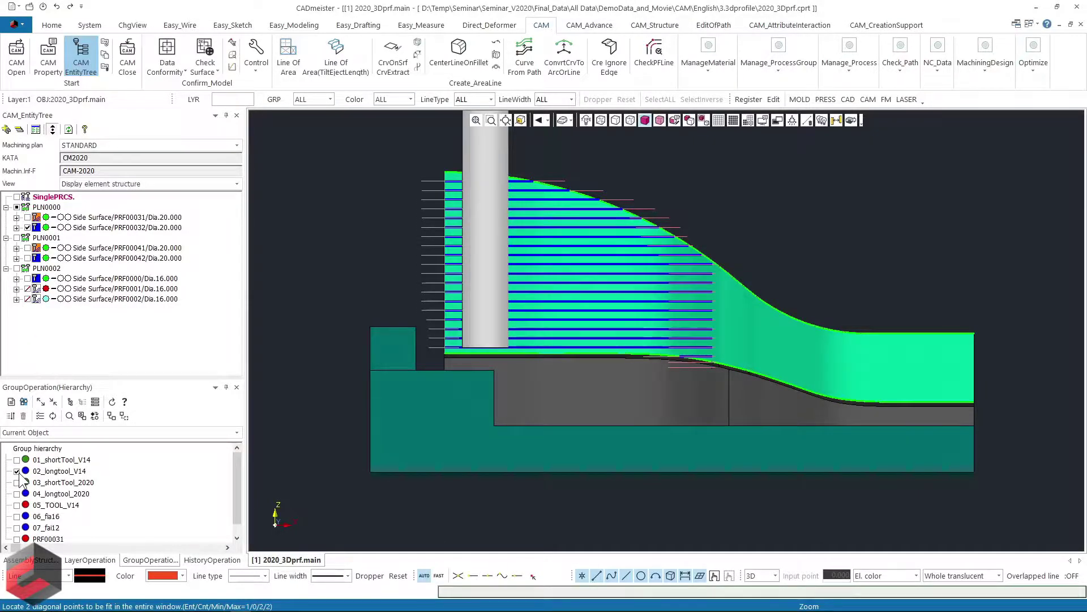
left_click(17, 471)
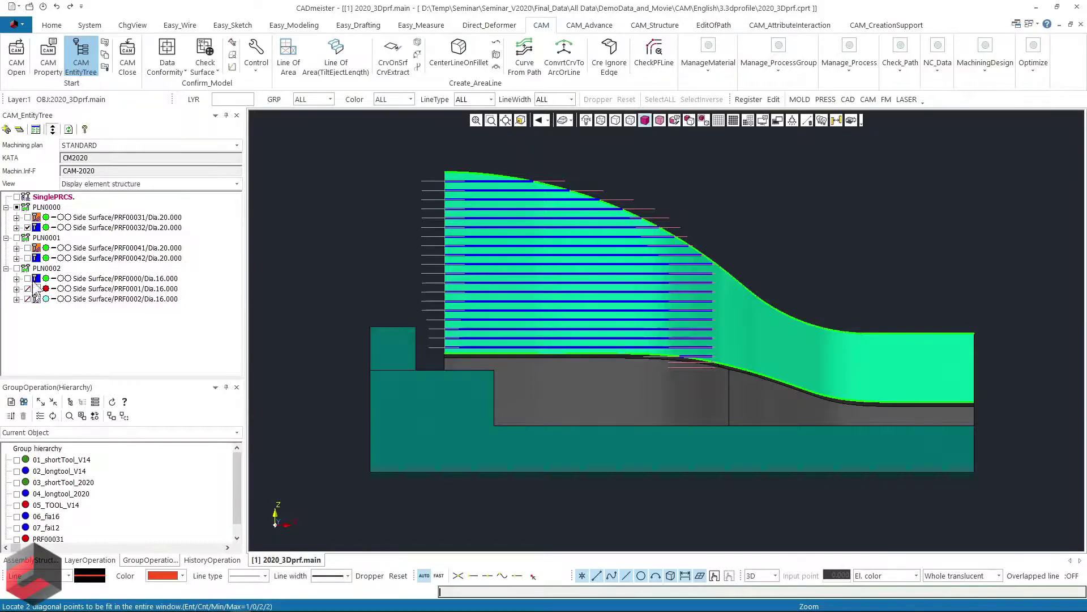
left_click(27, 227)
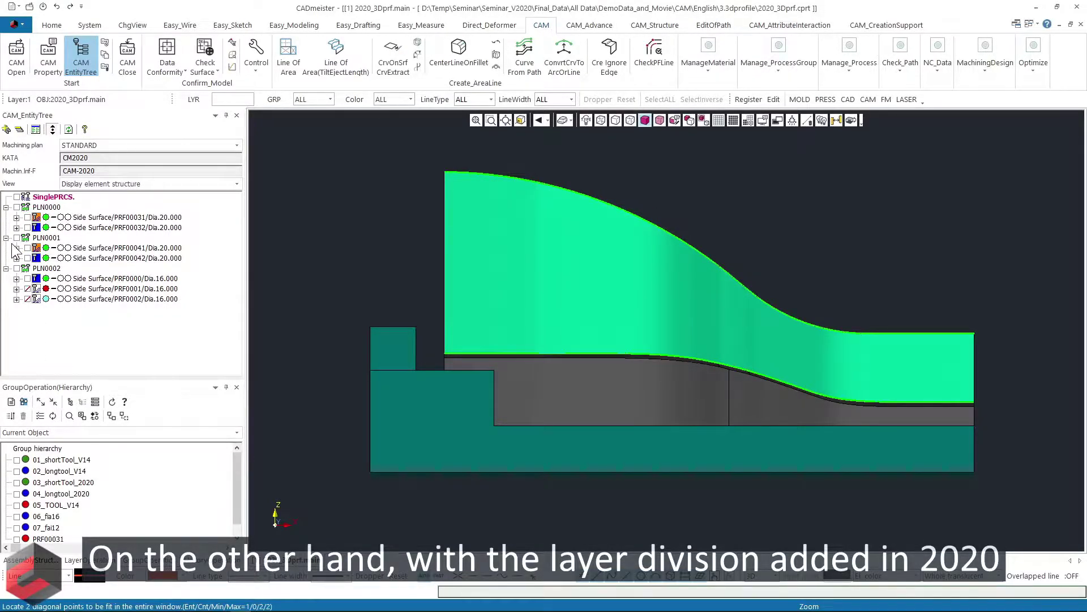
left_click(17, 238)
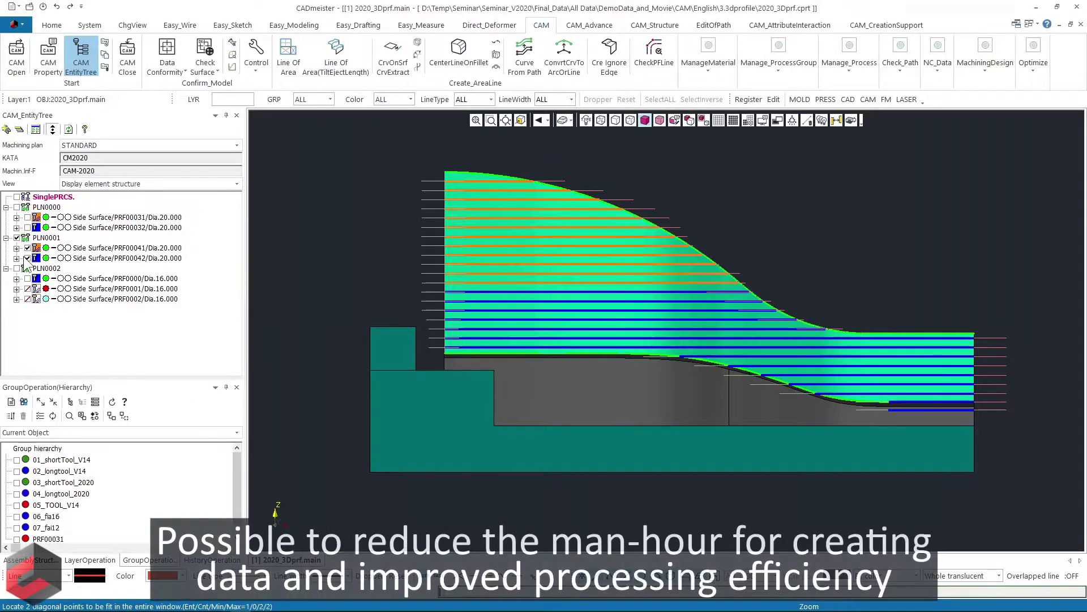
left_click(28, 258)
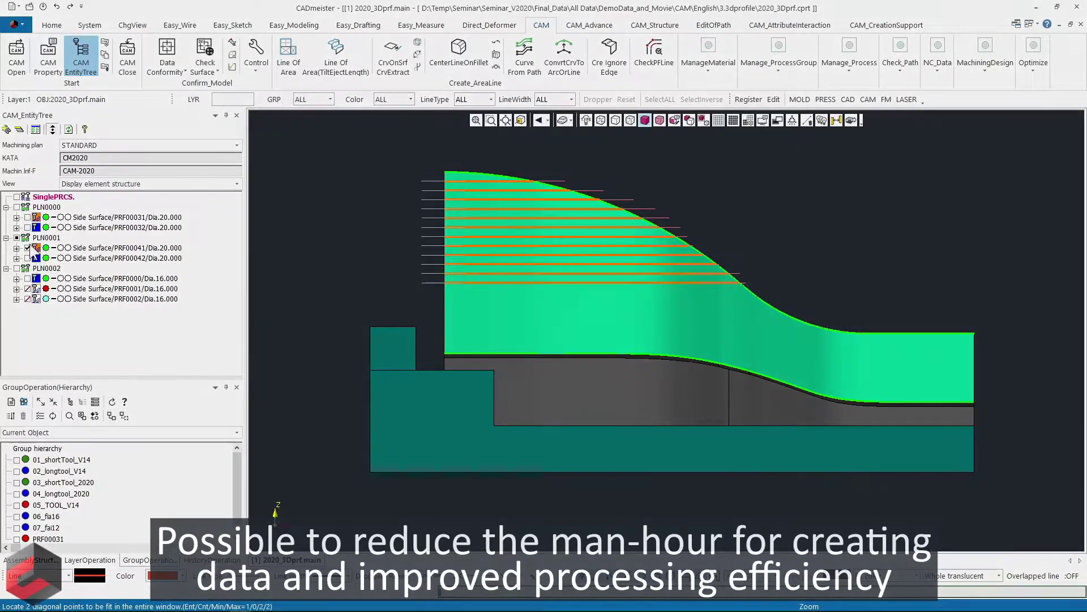
left_click(27, 248)
left_click(28, 258)
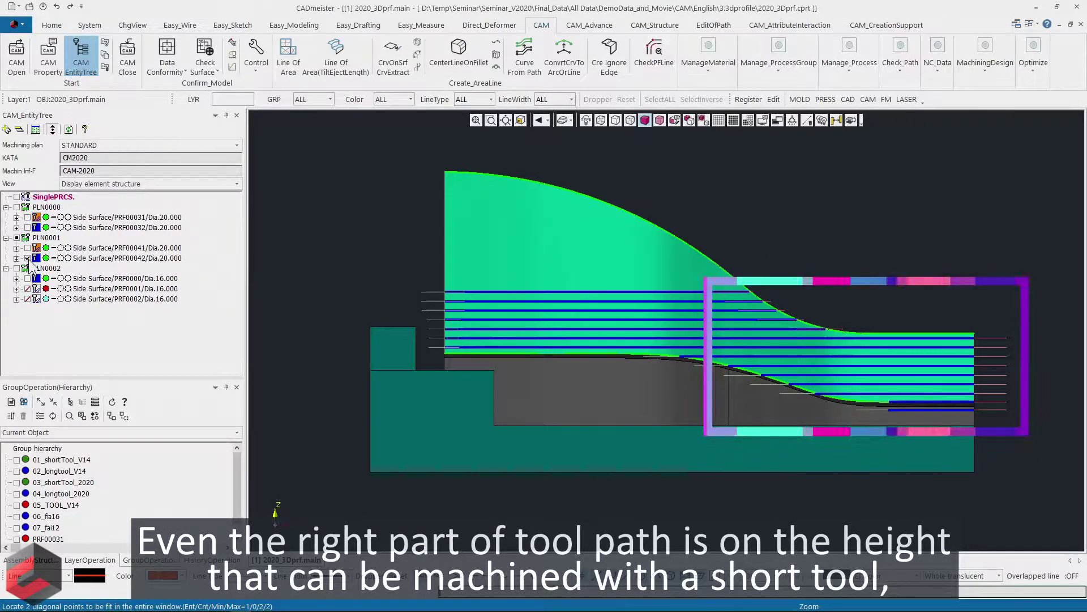
left_click(28, 258)
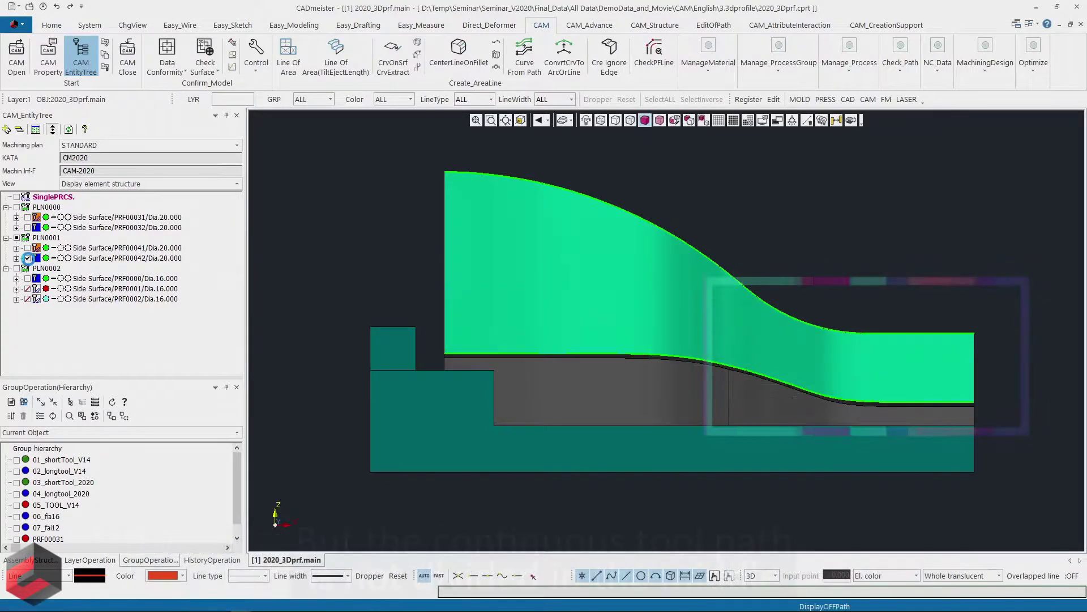
left_click(27, 247)
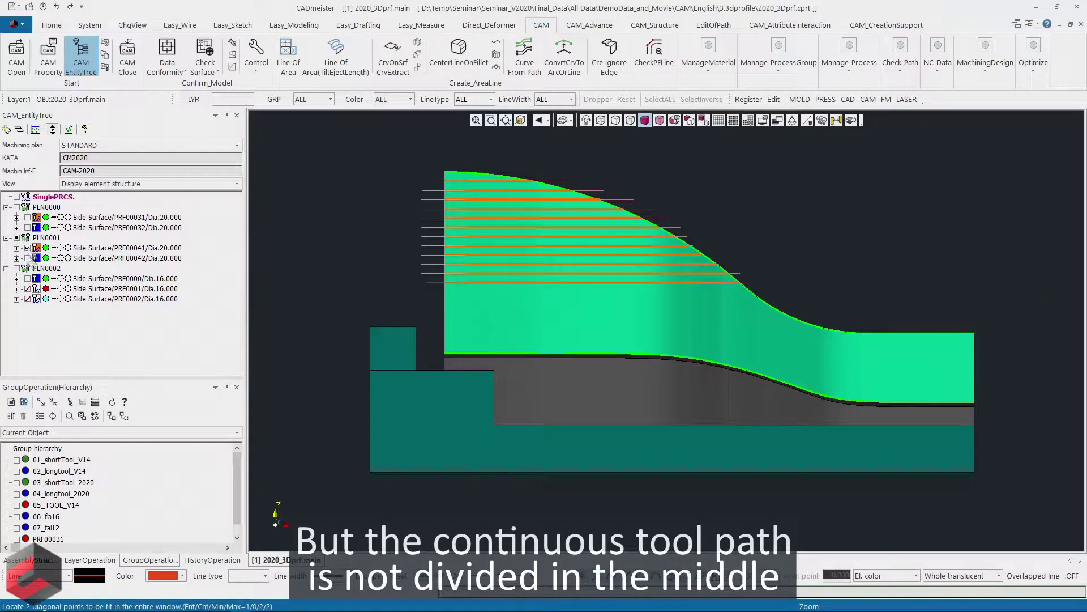
left_click(18, 482)
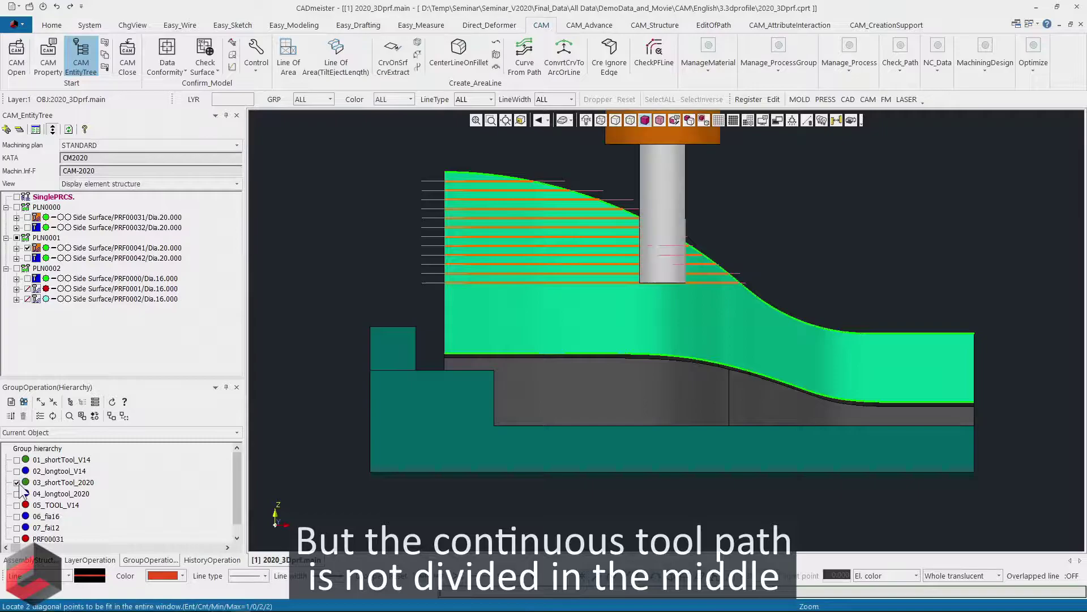
left_click(18, 483)
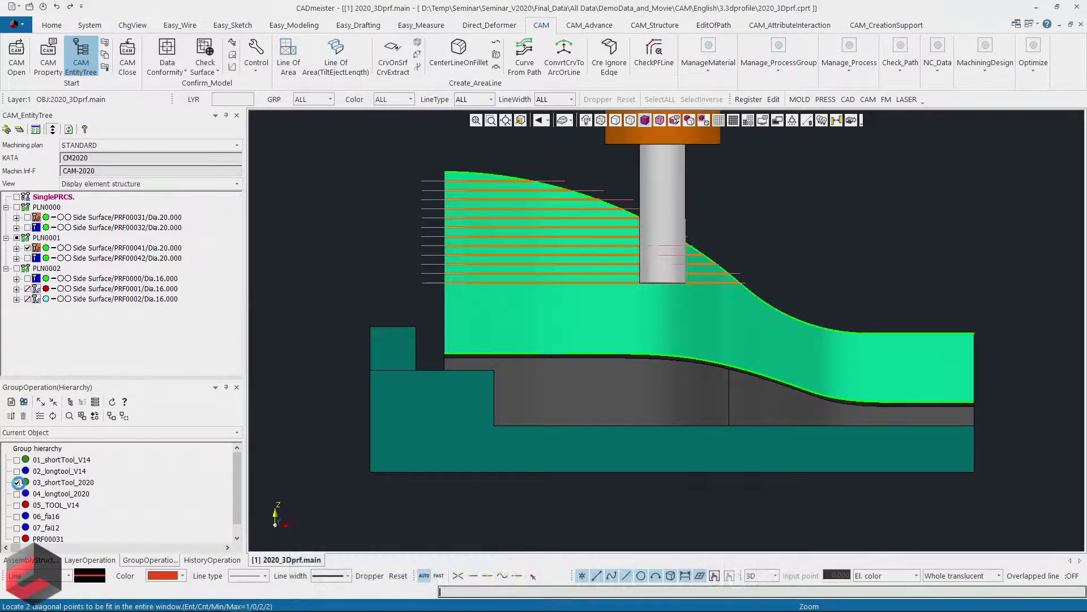
left_click(27, 248)
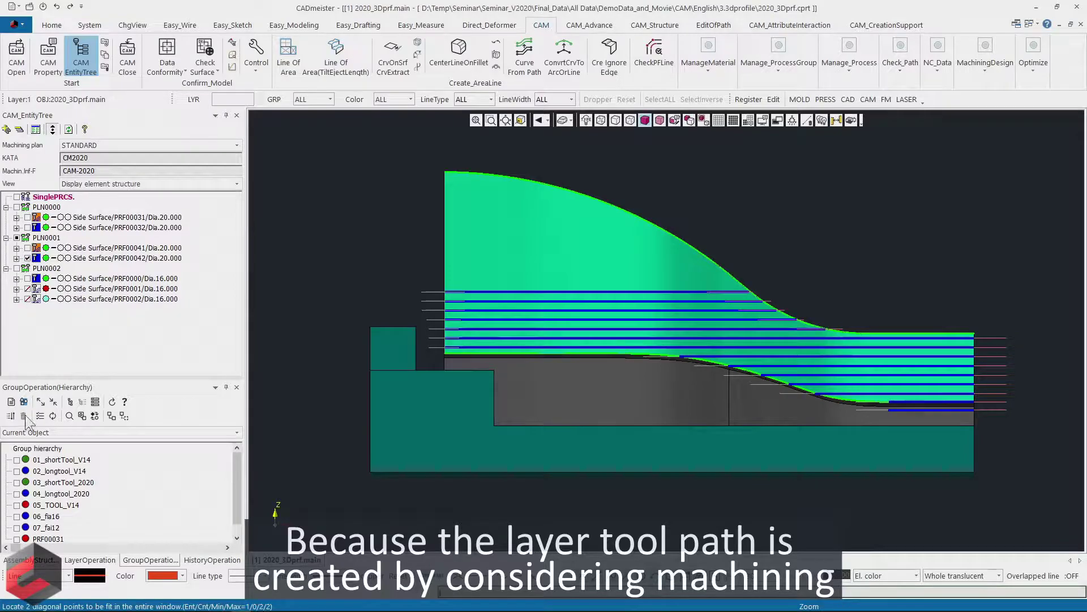
left_click(17, 503)
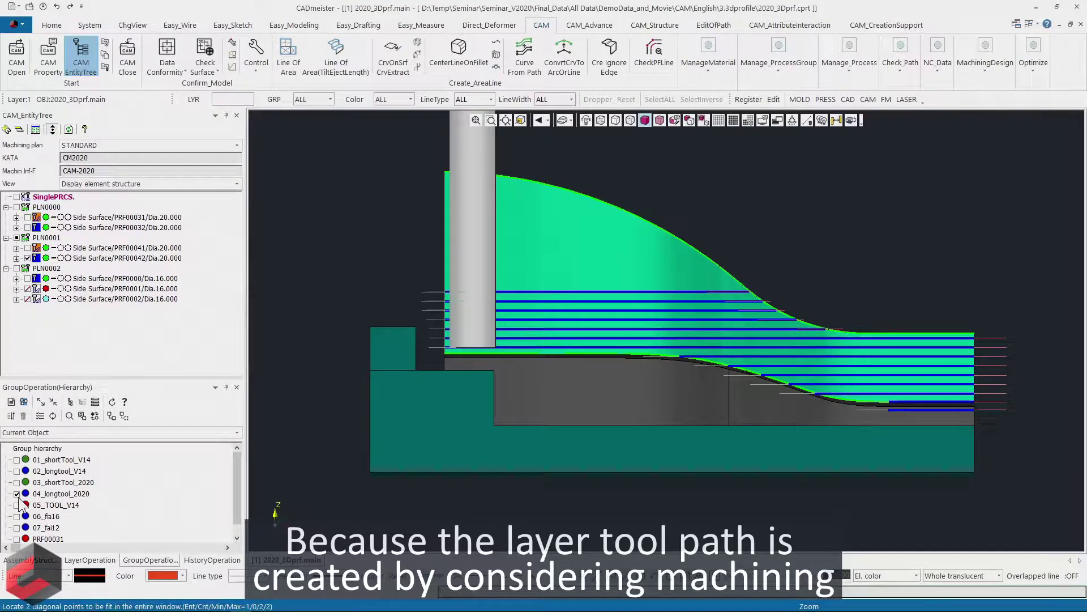
left_click(17, 493)
left_click(27, 258)
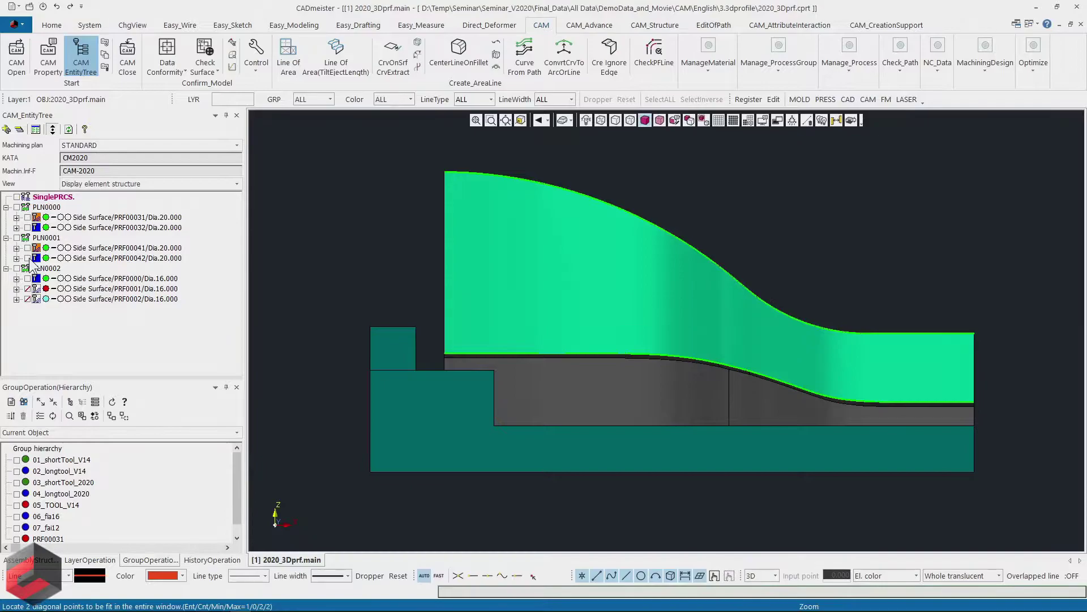
left_click(6, 237)
left_click(7, 207)
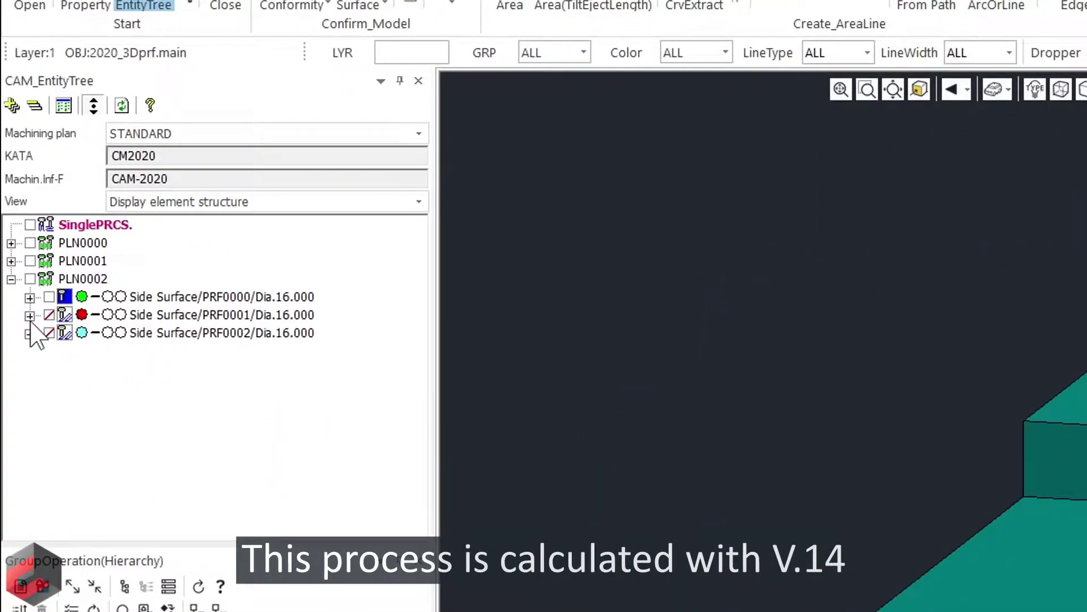
Step: Expand PRF0001 and PRF0000, check PRF0001's interference status, and display the PRF0000 path
left_click(30, 315)
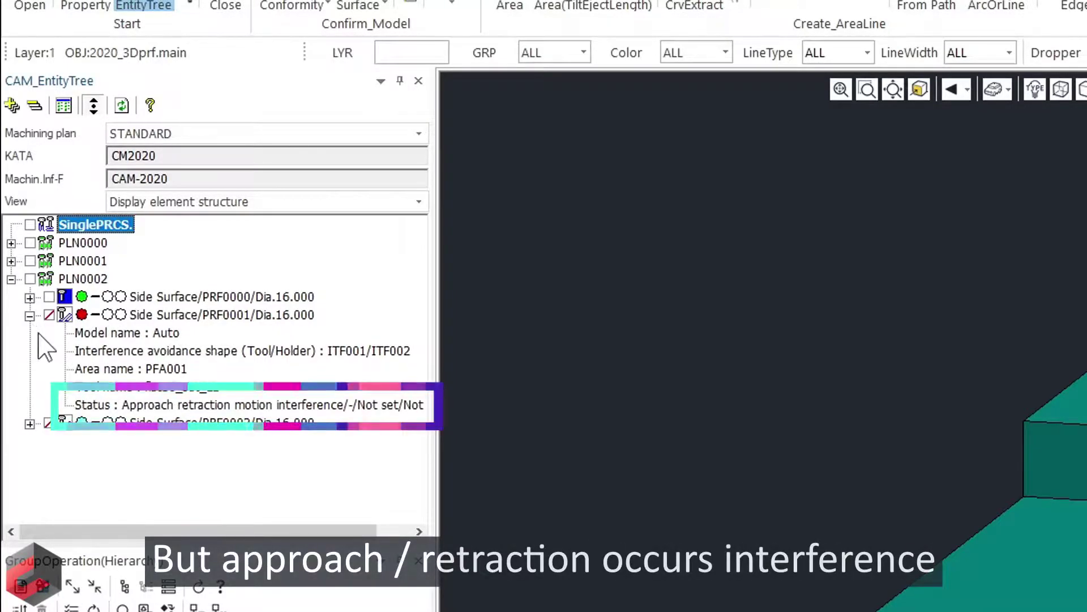
left_click(137, 405)
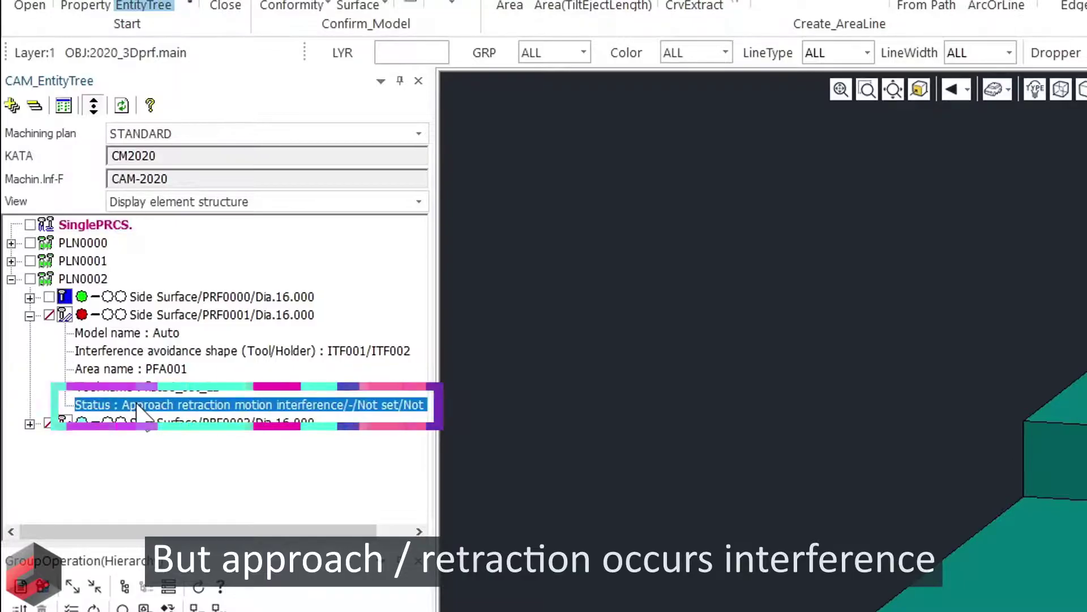
left_click(30, 297)
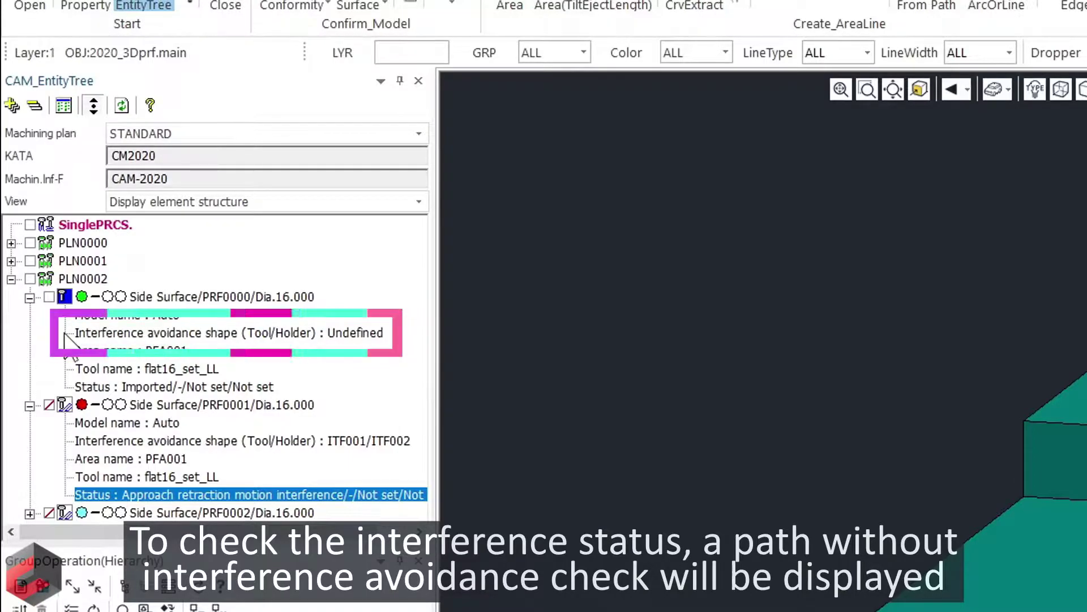
left_click(49, 296)
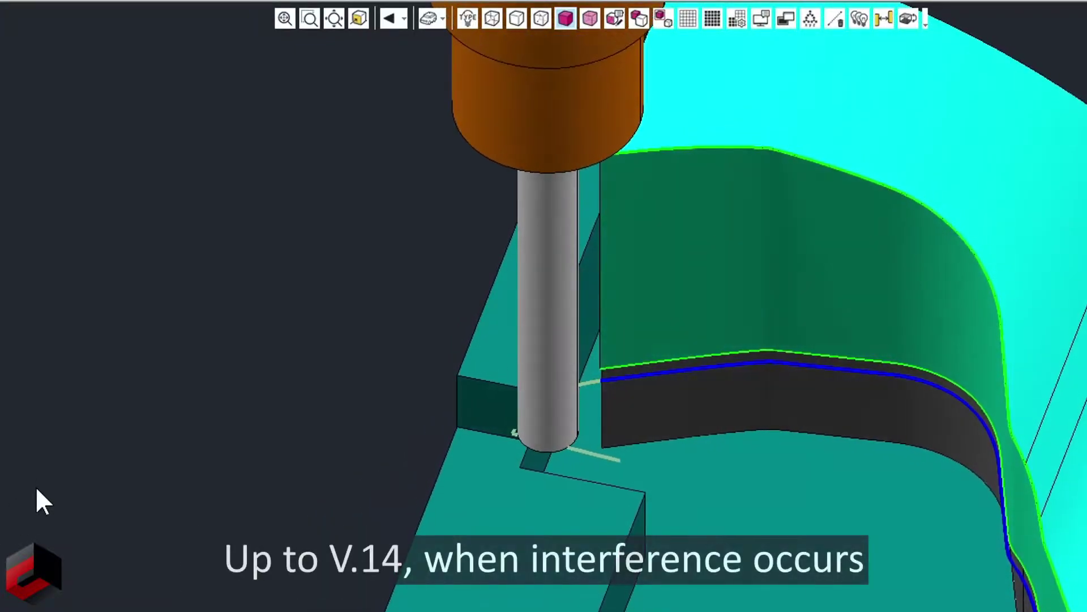
Step: Hide 05_TOOL_V14 and the PRF0000 path, collapse PRF0000, and expand PRF0002's details
left_click(590, 20)
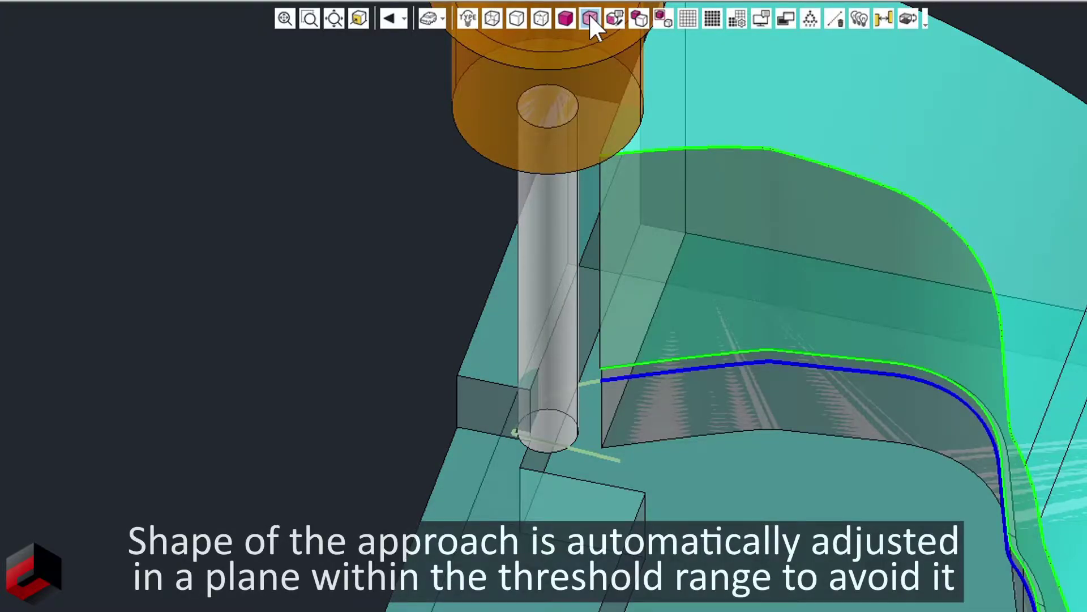
left_click(571, 18)
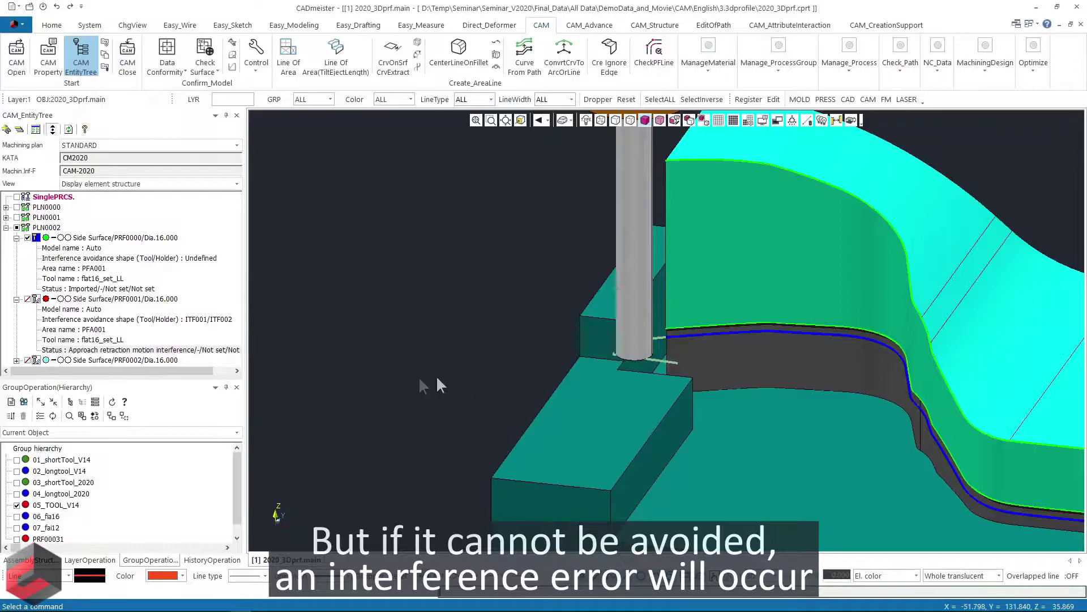
left_click(18, 505)
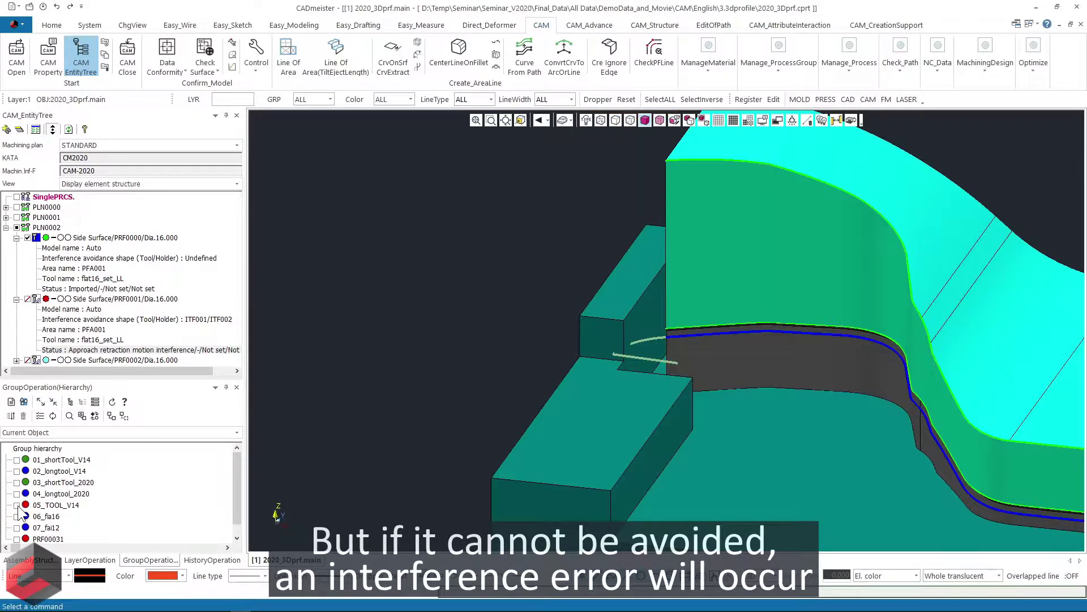
left_click(27, 238)
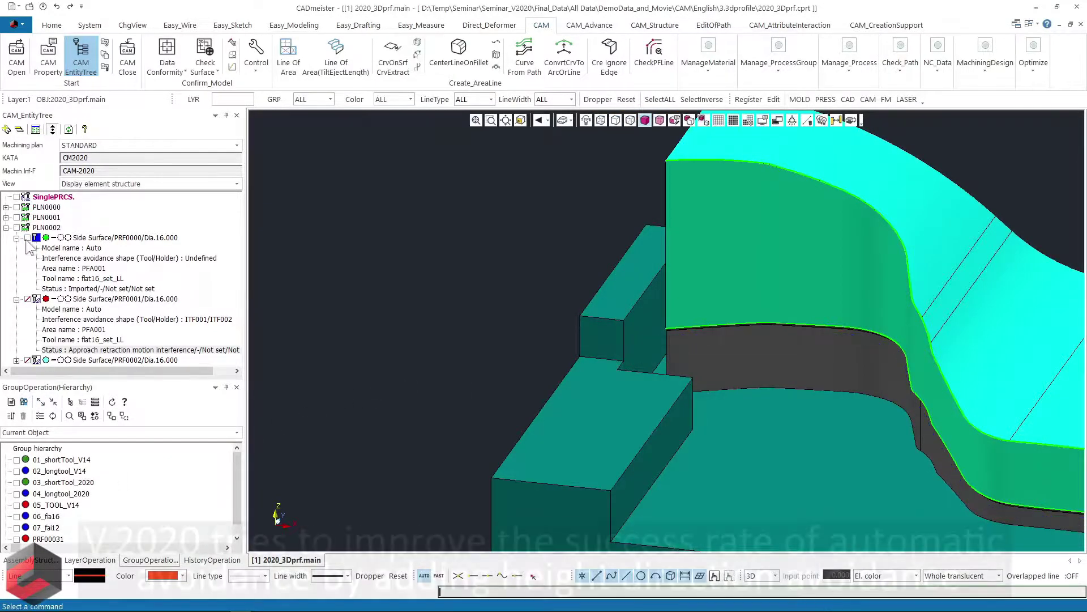
left_click(16, 238)
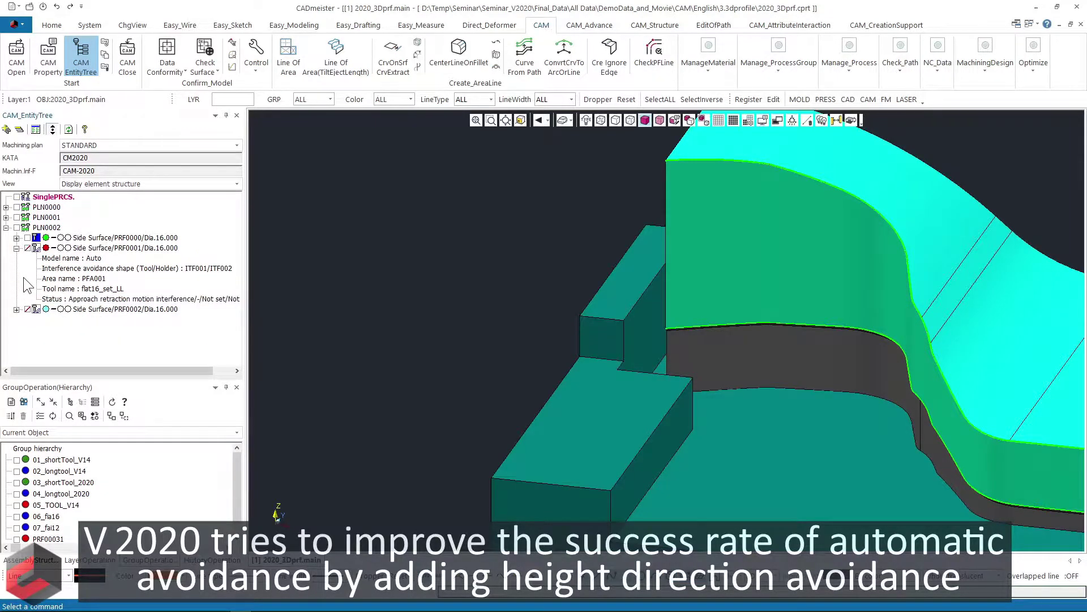
left_click(17, 310)
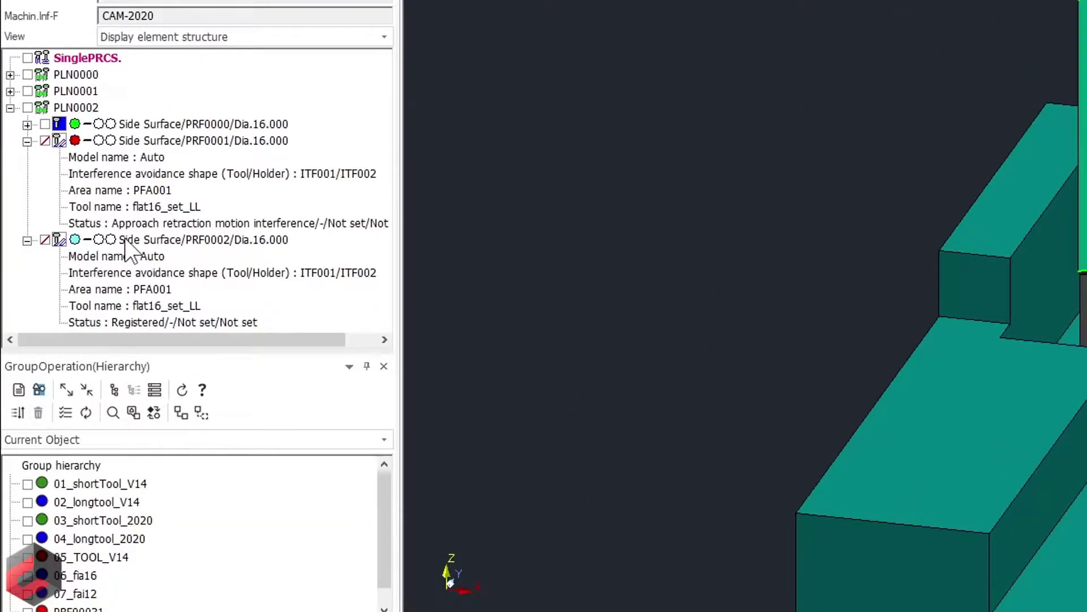
Step: Run Execute_Path_Calculation on Side Surface/PRF0002 to regenerate it with interference avoidance
right_click(126, 241)
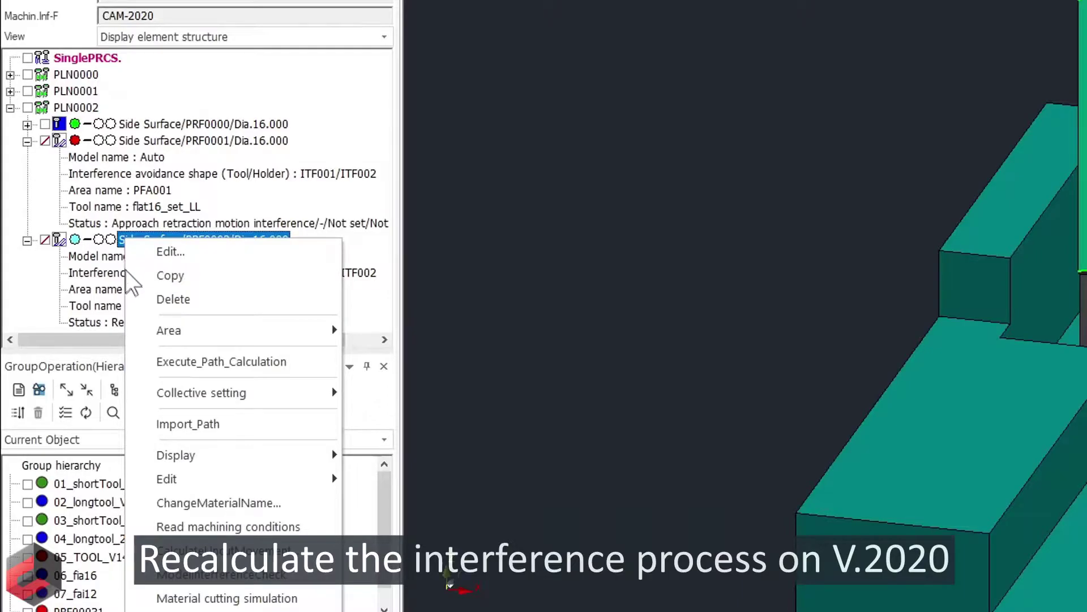
left_click(177, 424)
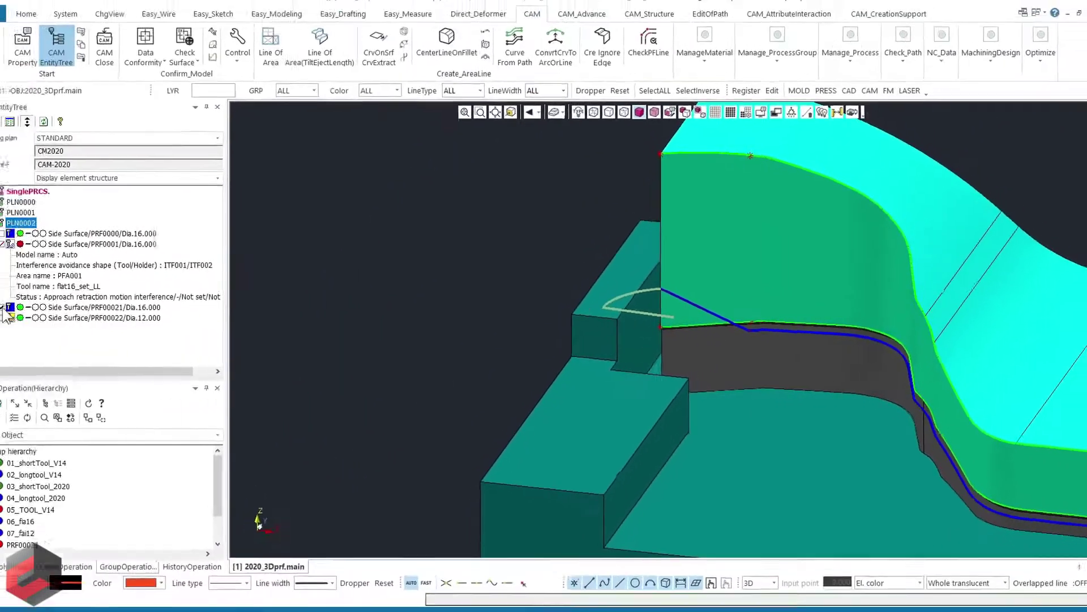
Step: Toggle the 06_fla16 tool, hide PRF00021, and show the 07_fai12 tool on PRF00022
left_click(17, 515)
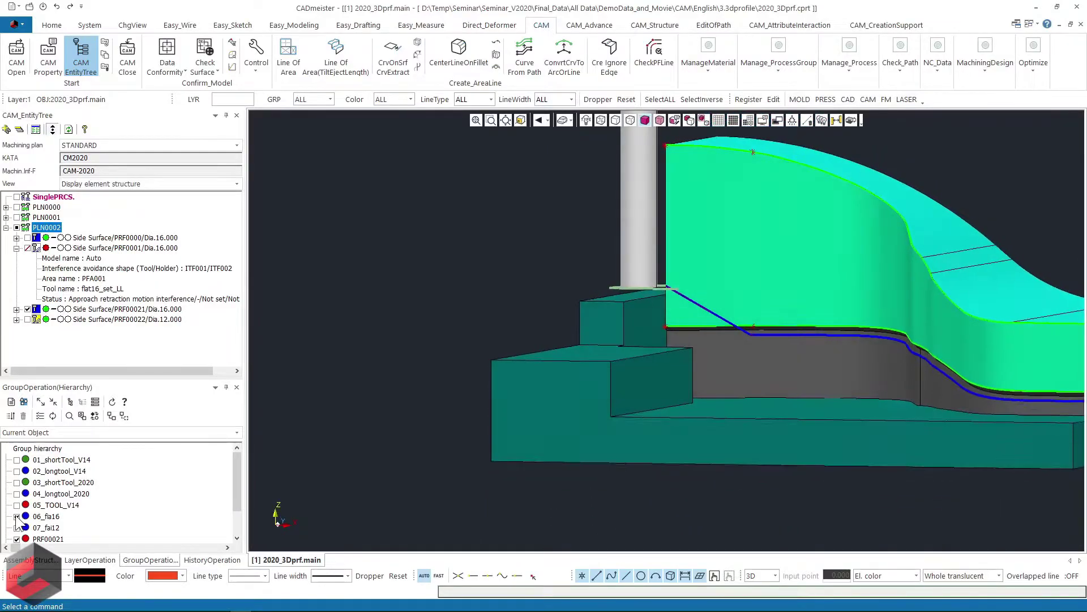
left_click(17, 516)
left_click(27, 309)
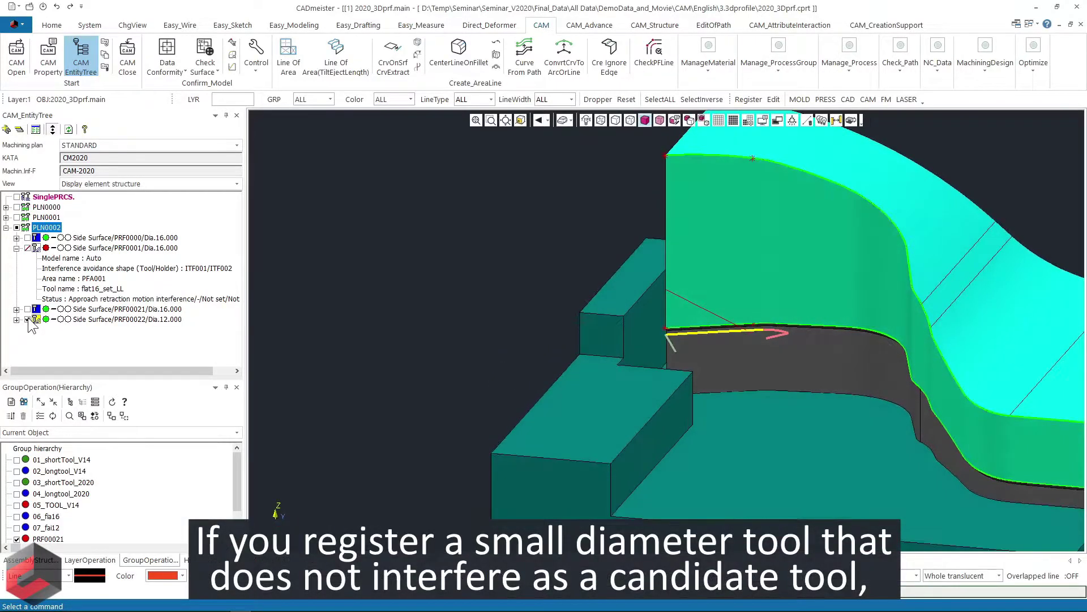
left_click(17, 527)
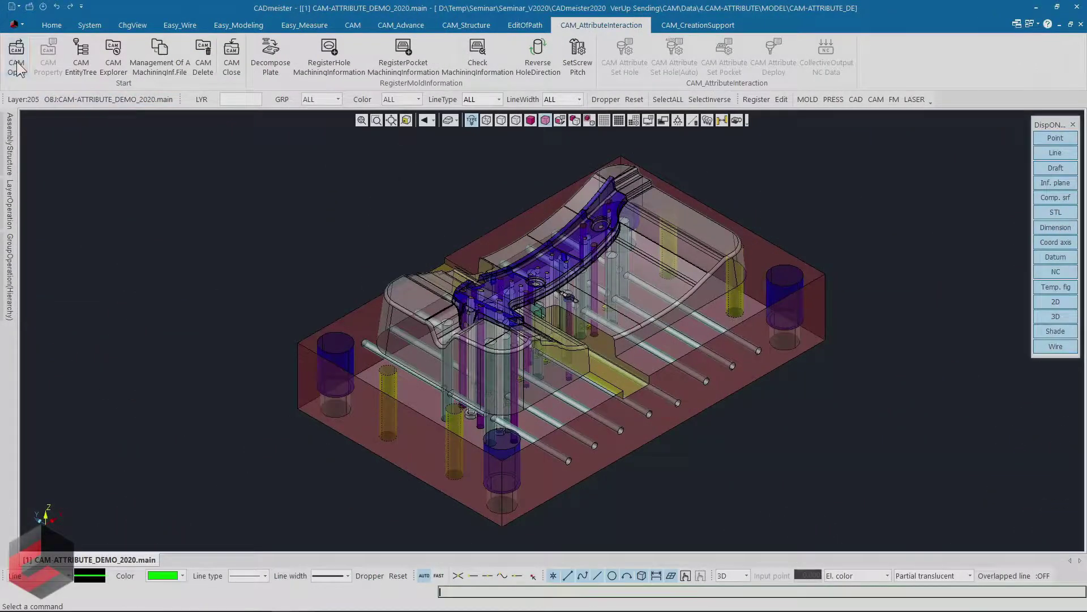
Step: Start CAM on CAM-ATTRIBUTE_DEMO_2020 with default properties and open the CAM Attribute Deploy table
left_click(17, 66)
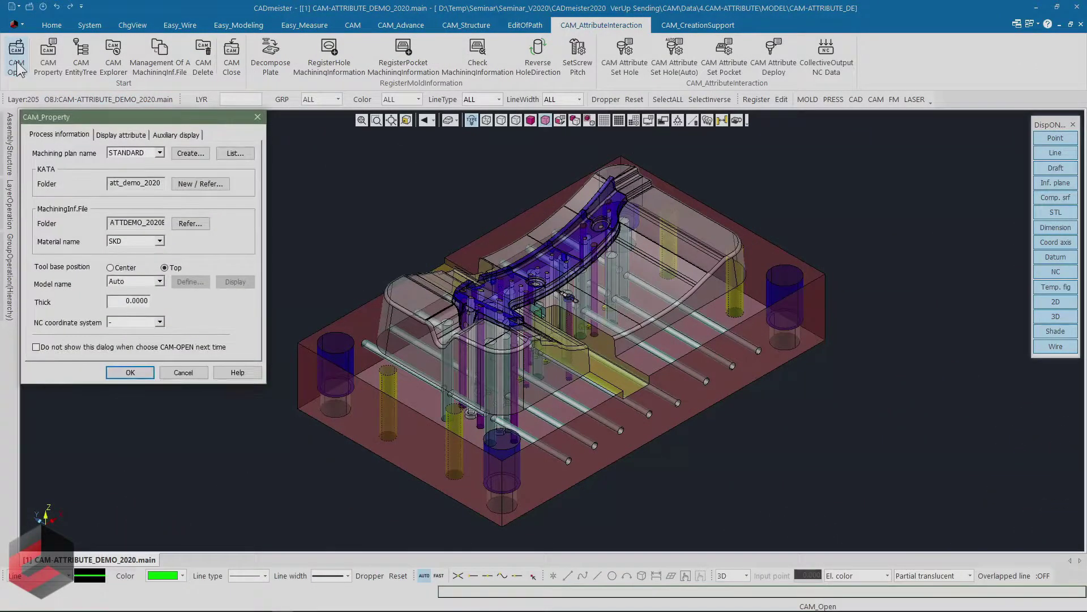
left_click(119, 372)
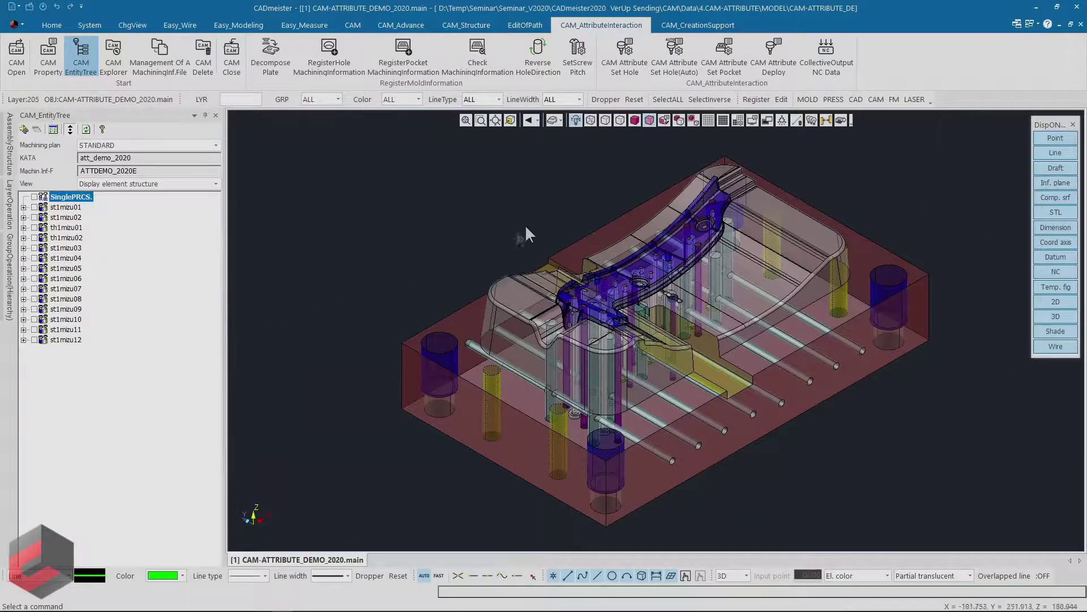
left_click(778, 74)
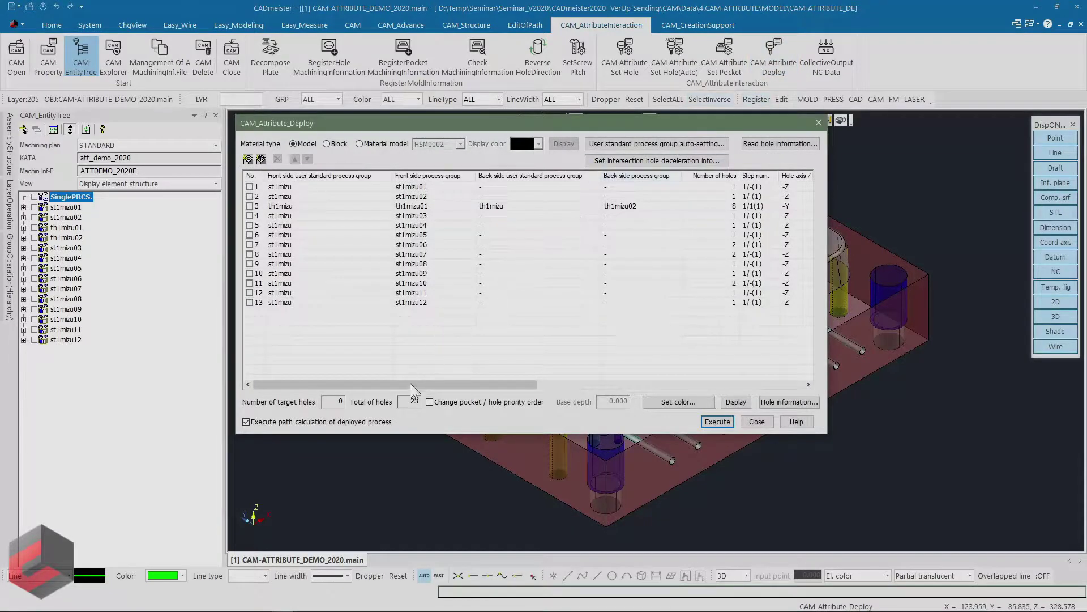
Step: Move +Z and -Z to the top of the intersection-hole axis priority list
left_click_drag(412, 384, 664, 365)
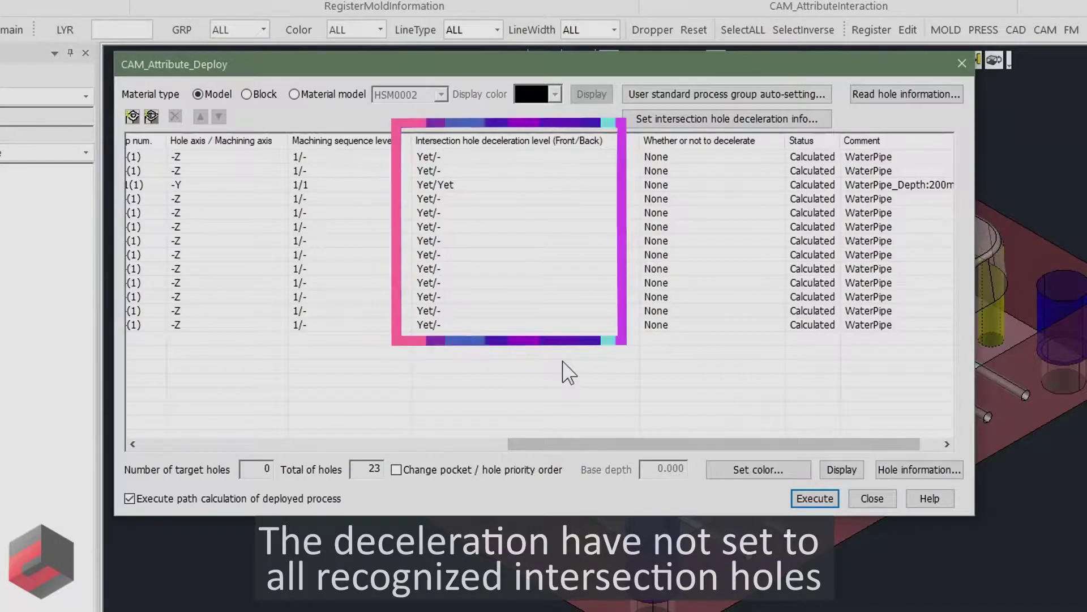
left_click(687, 119)
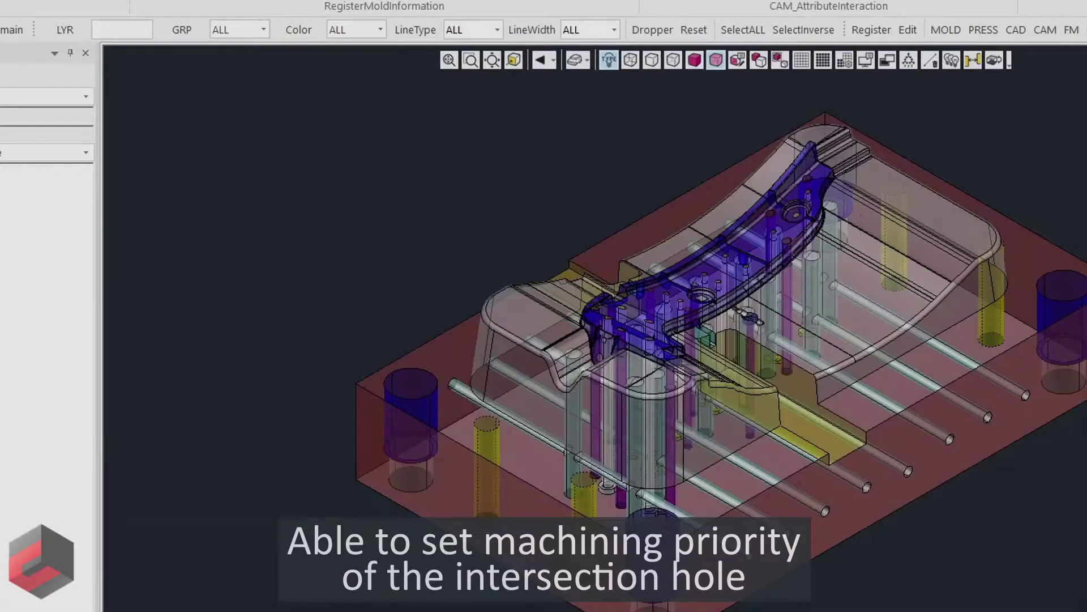
mouse_move(707, 240)
left_mouse_down()
mouse_move(334, 148)
mouse_move(232, 85)
left_mouse_up()
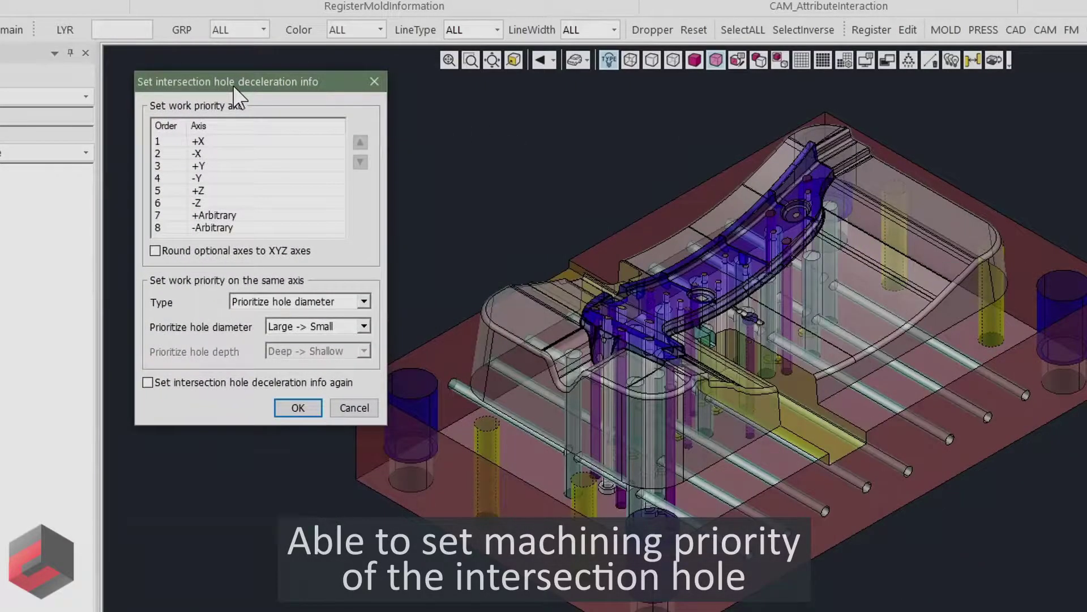
left_click(229, 192)
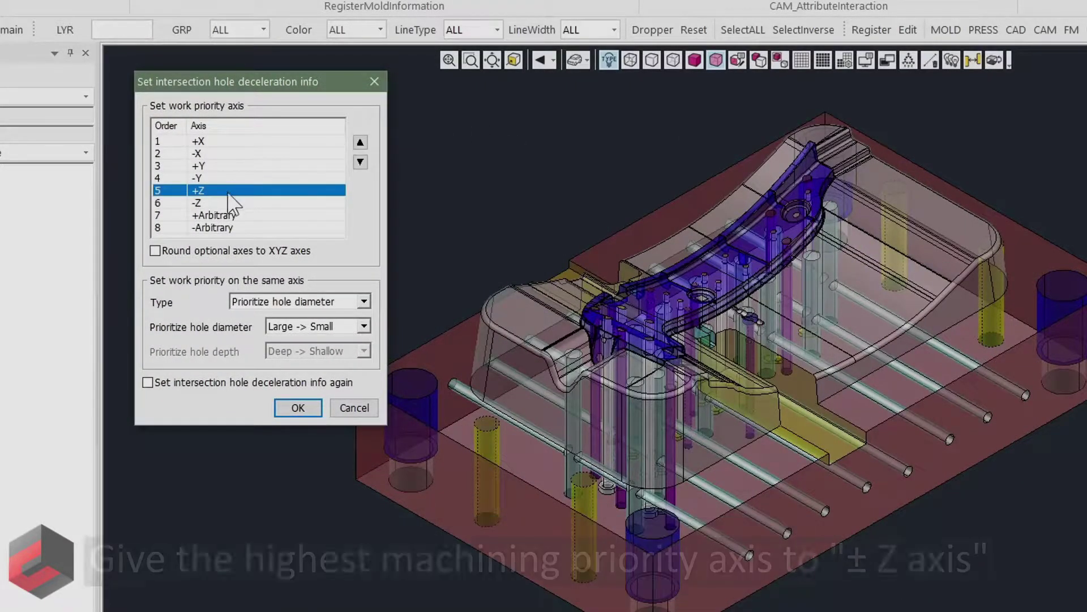
left_click(216, 207, "ctrl")
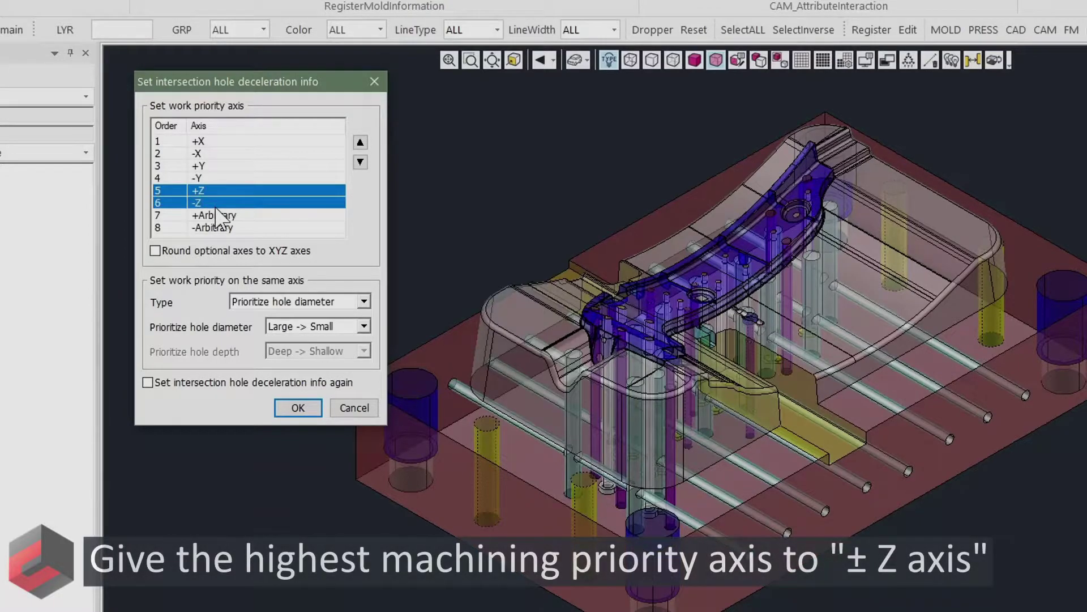
left_click(359, 143)
left_click(359, 142)
left_click(359, 143)
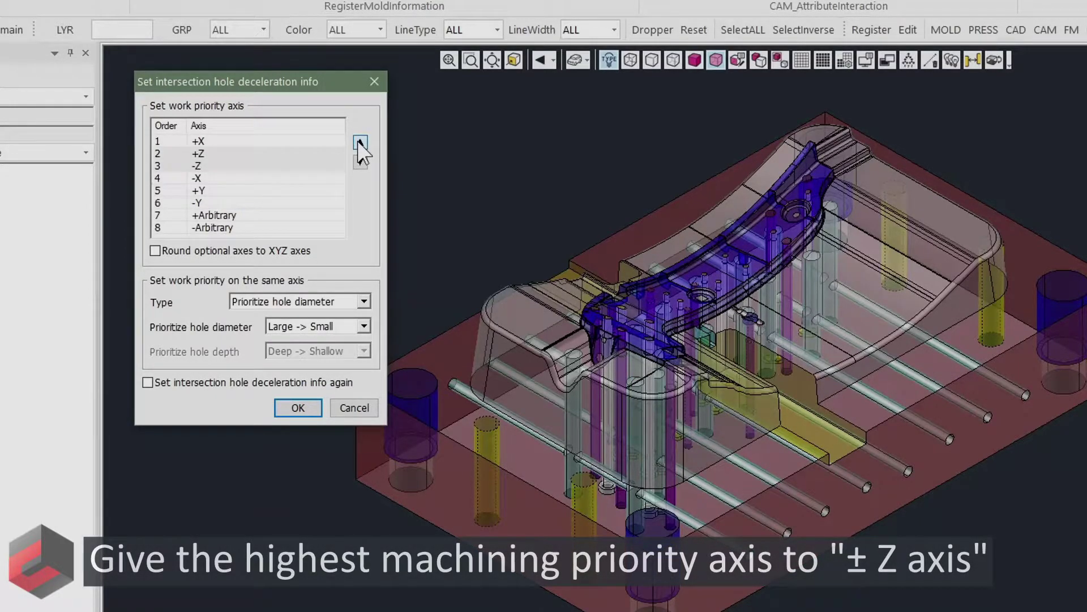
left_click(359, 143)
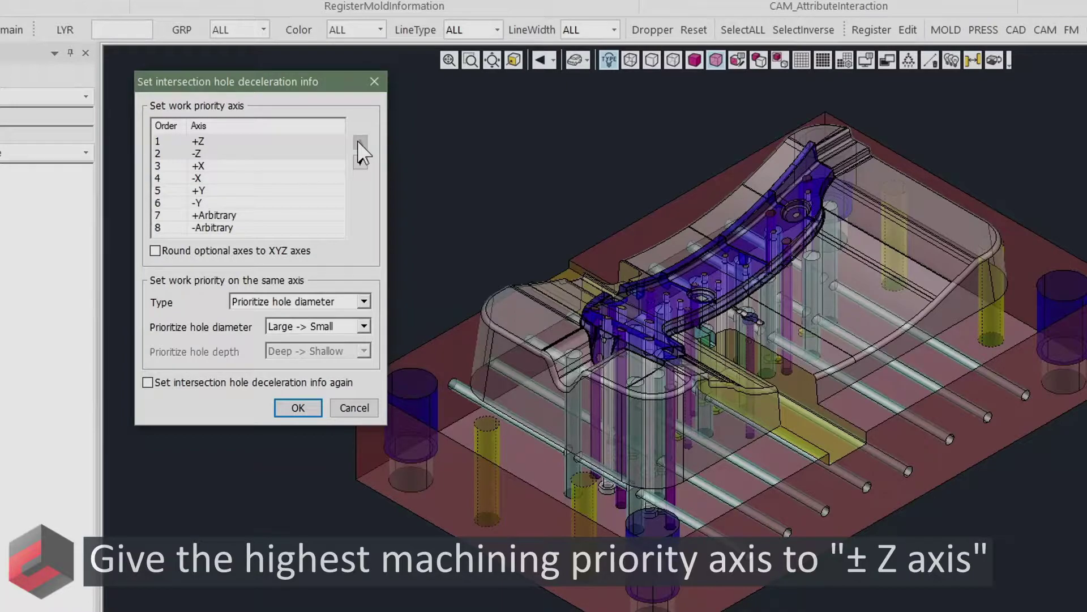
Step: Prioritise same-axis holes by diameter, Small -> Large, and apply the deceleration settings
left_click(365, 302)
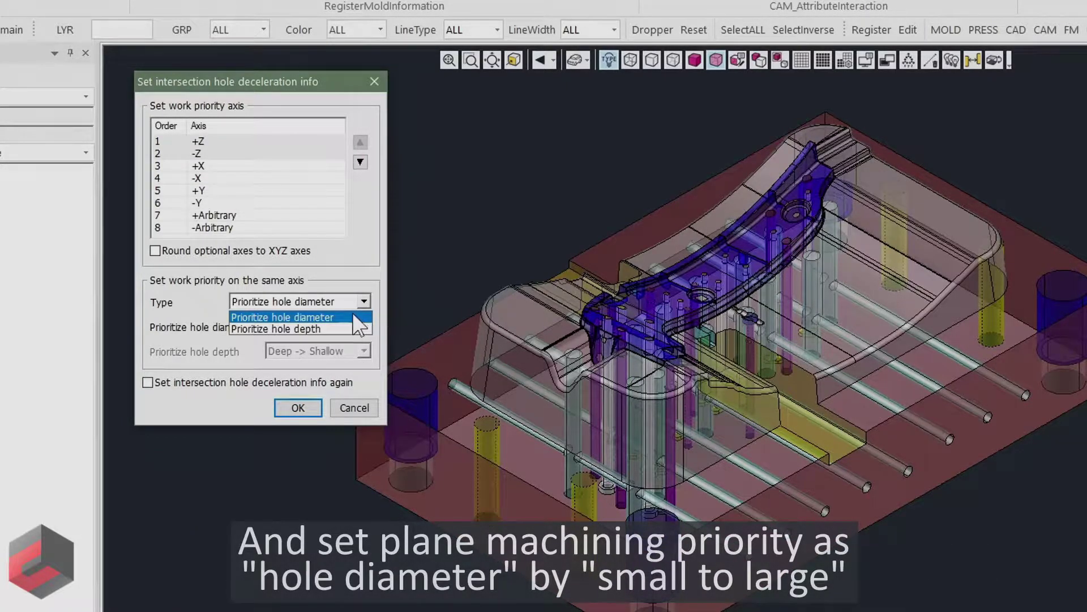
left_click(353, 313)
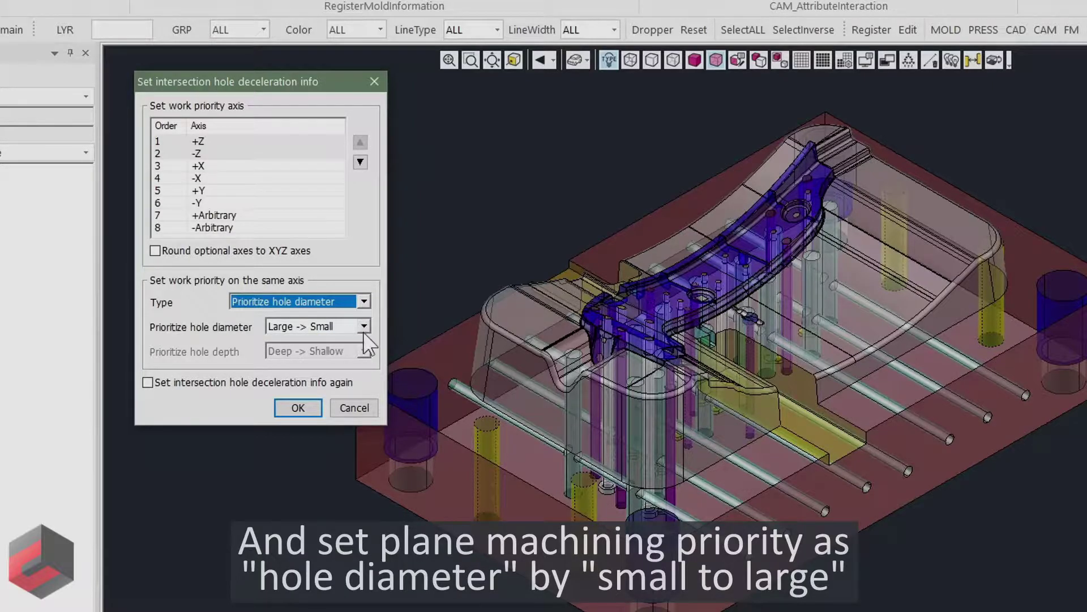
left_click(364, 327)
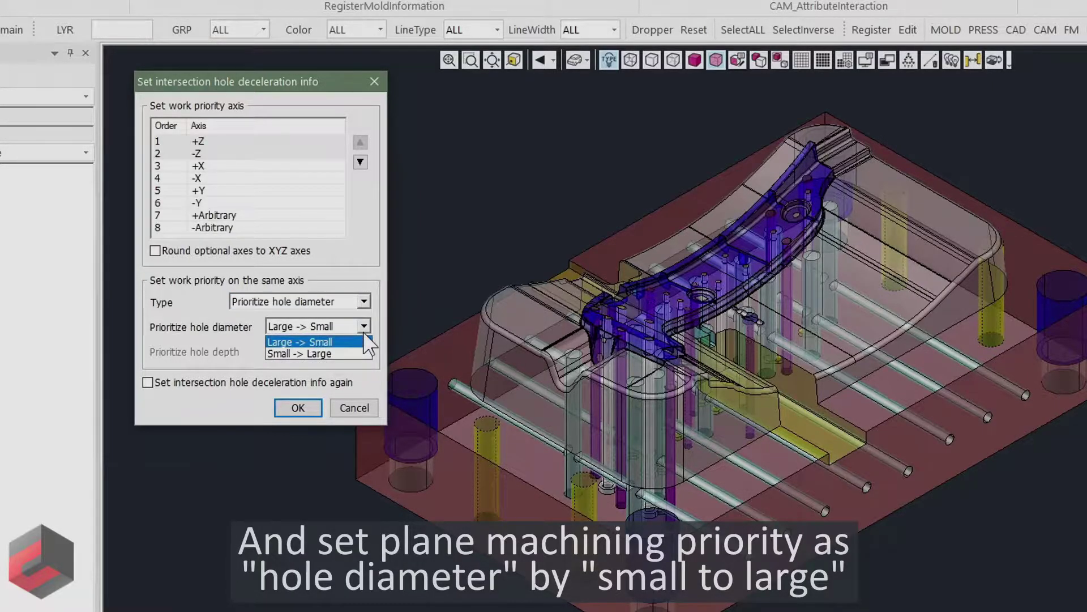
left_click(339, 354)
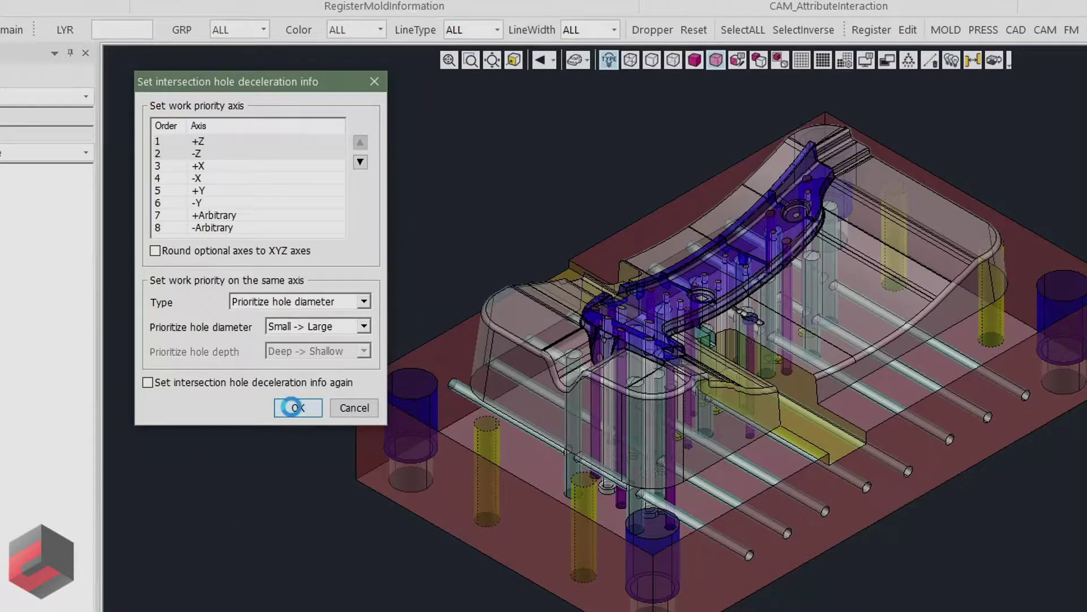
left_click(292, 407)
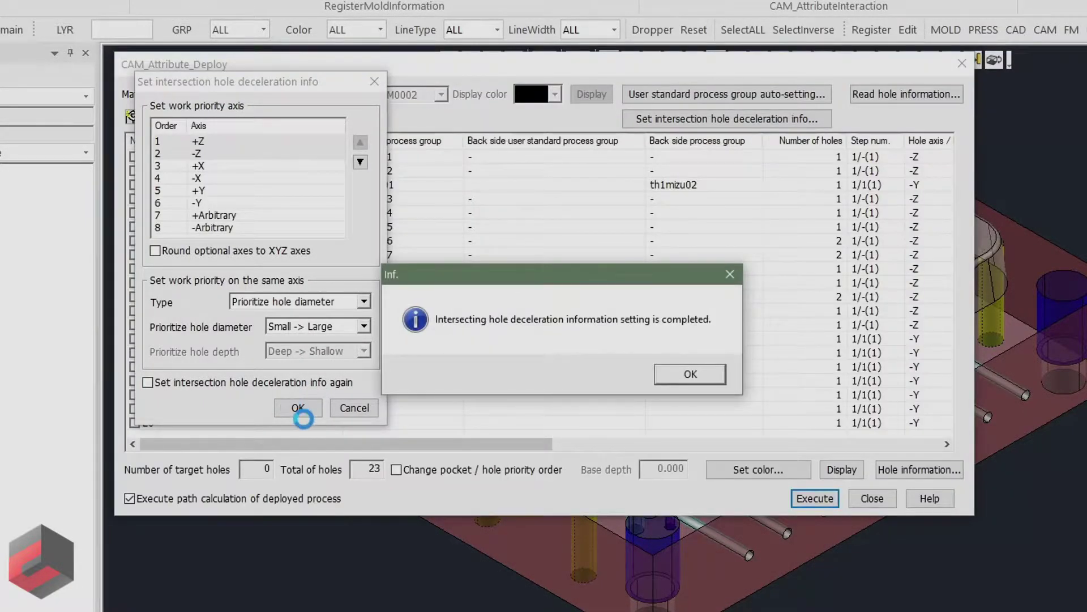
Step: Sort holes by deceleration and display all non-decelerated -Z vertical holes as temporary figures
left_click(690, 374)
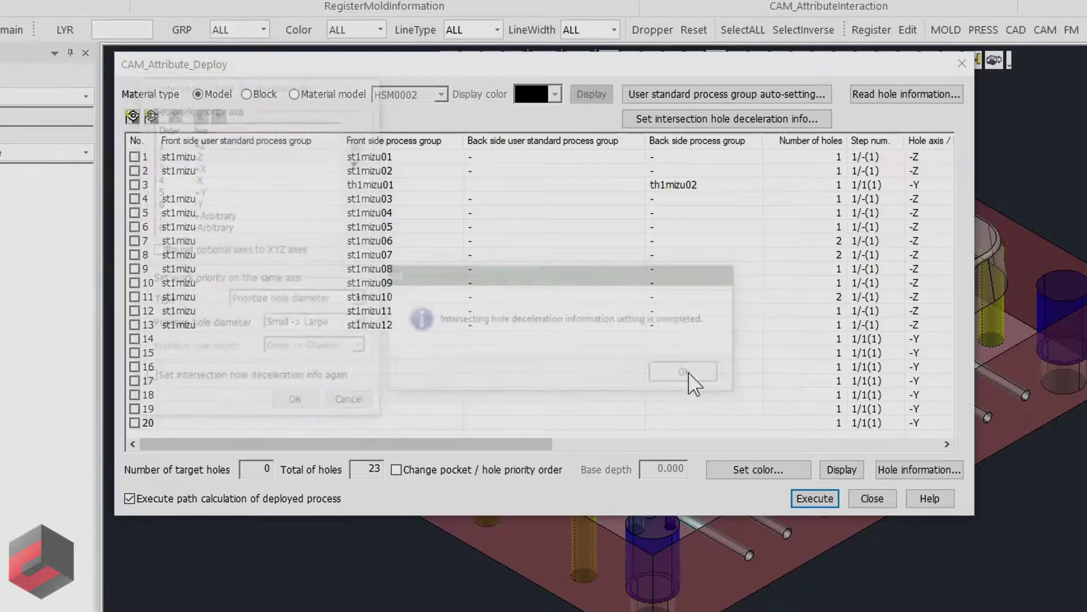
mouse_move(478, 444)
left_mouse_down()
mouse_move(673, 458)
mouse_move(781, 447)
left_mouse_up()
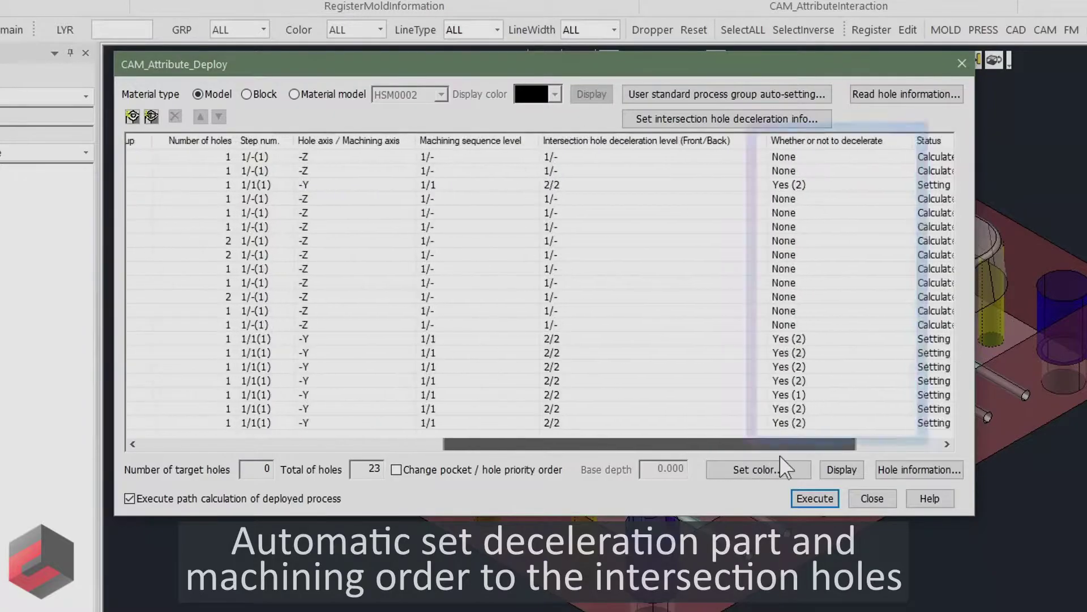
left_click(782, 141)
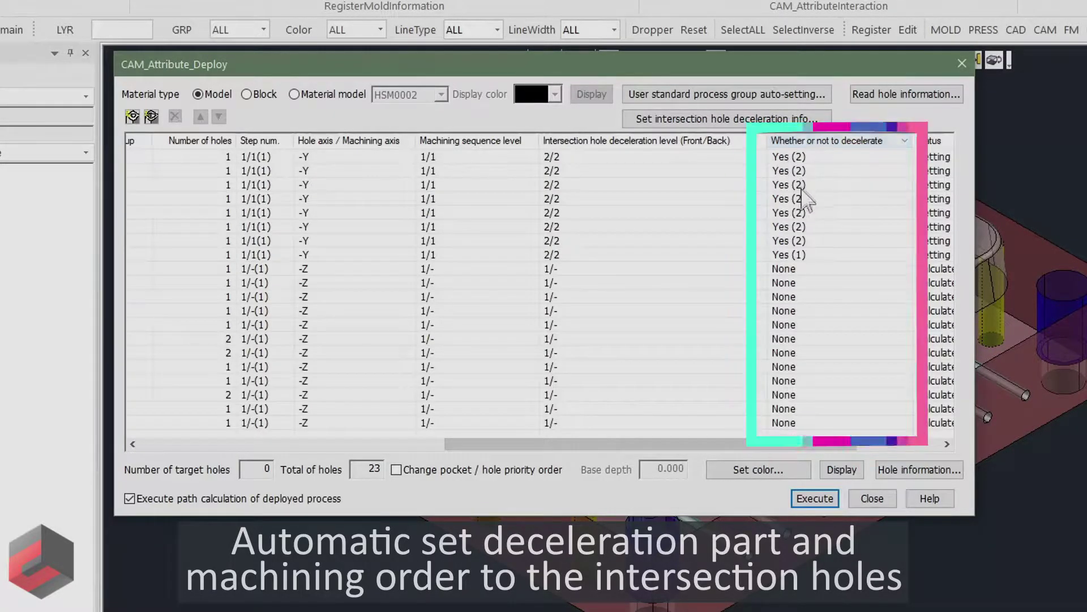
left_click(826, 269)
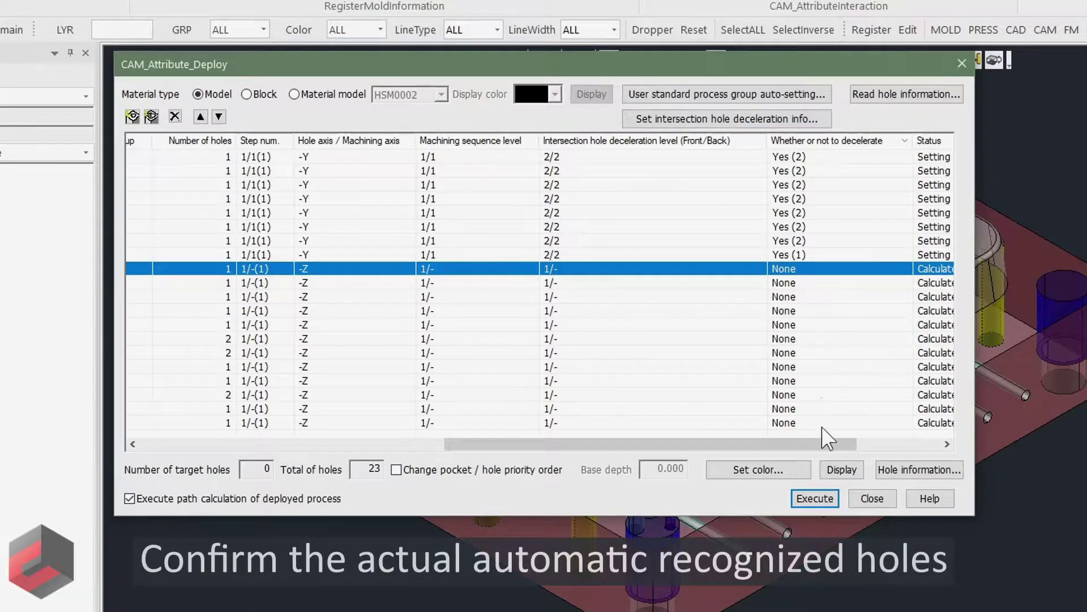
left_click(823, 425, "shift")
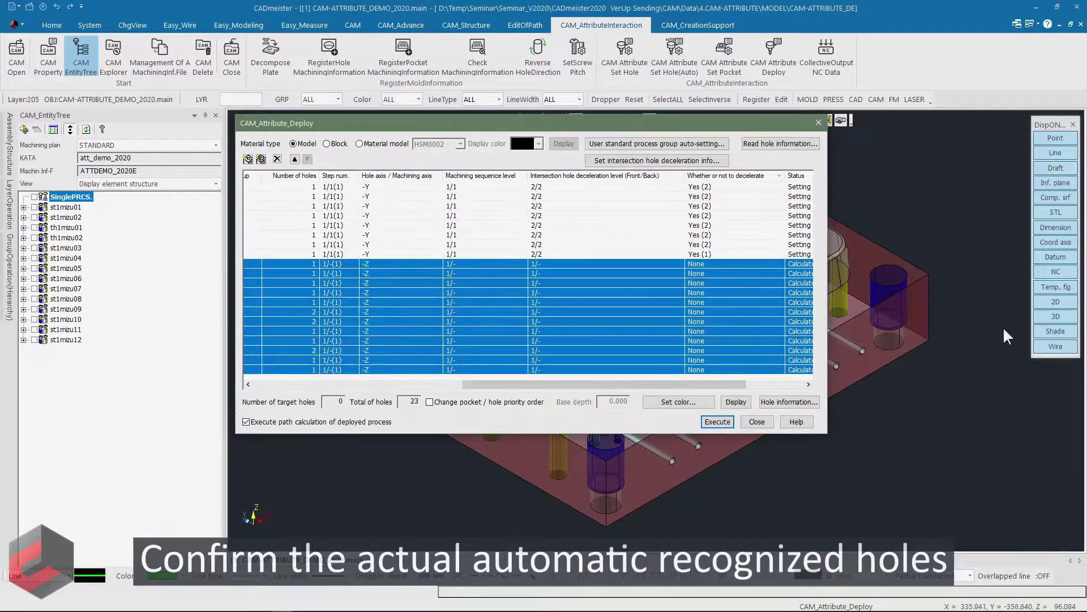
left_click(1044, 332)
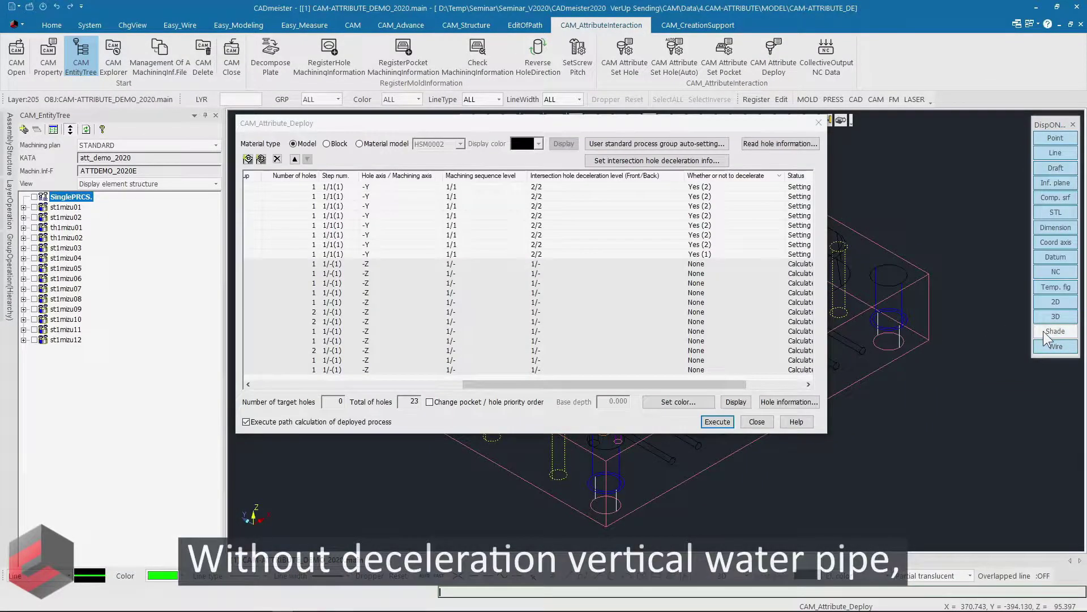
Step: Inspect the green vertical hole figures on the mold, then return to the deployment table
left_click(736, 403)
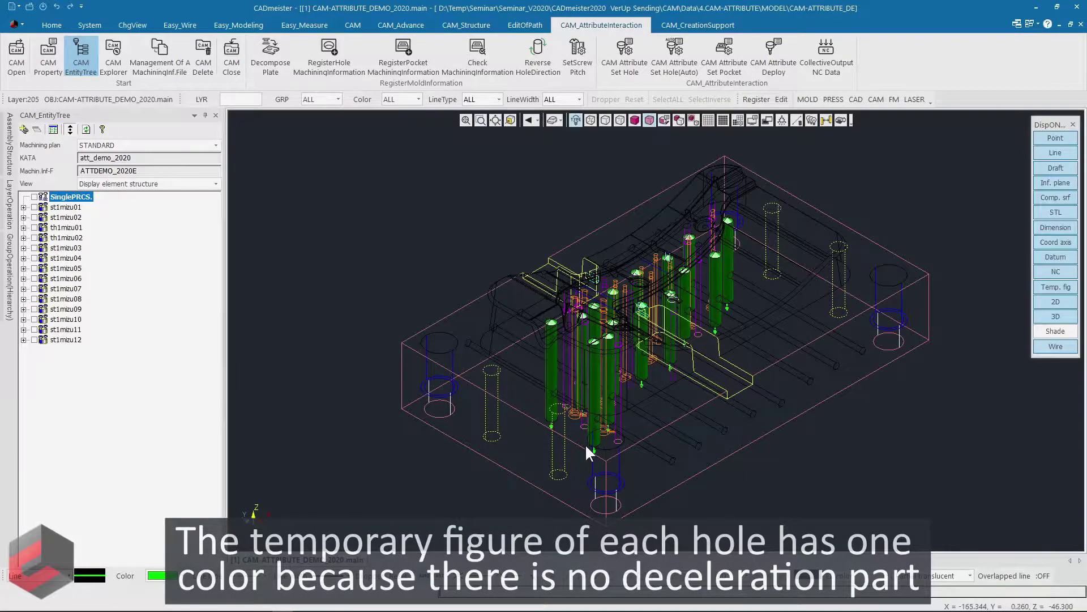
scroll(668, 390, "up", 2)
scroll(695, 376, "up", 2)
scroll(695, 374, "up", 2)
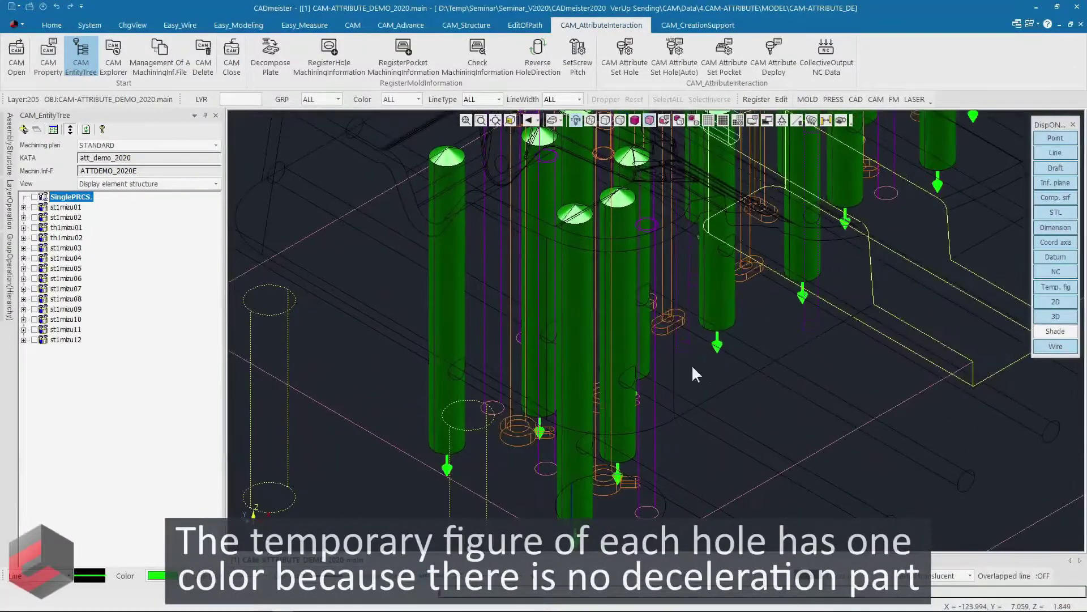
middle_click_drag(513, 353, 577, 347)
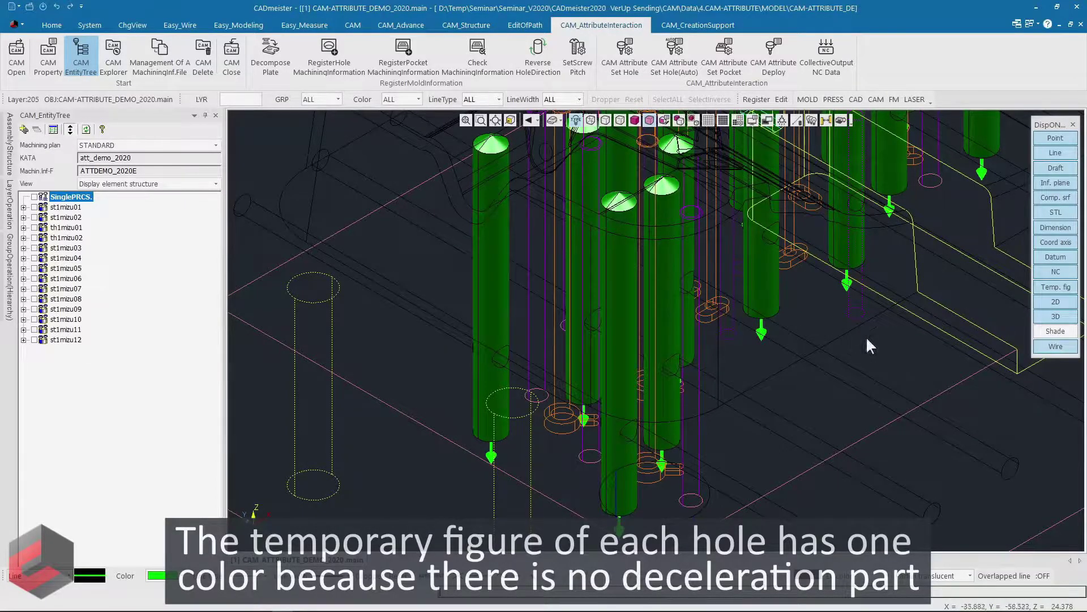
scroll(912, 339, "down", 2)
scroll(867, 346, "down", 2)
scroll(818, 356, "down", 2)
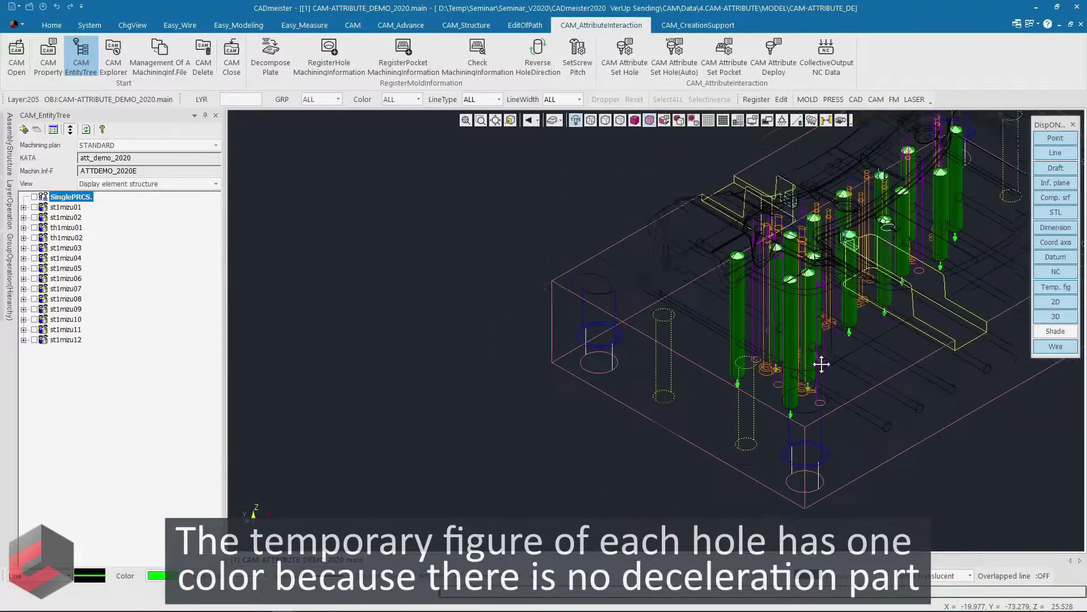
middle_click_drag(819, 360, 597, 401)
middle_click(588, 389)
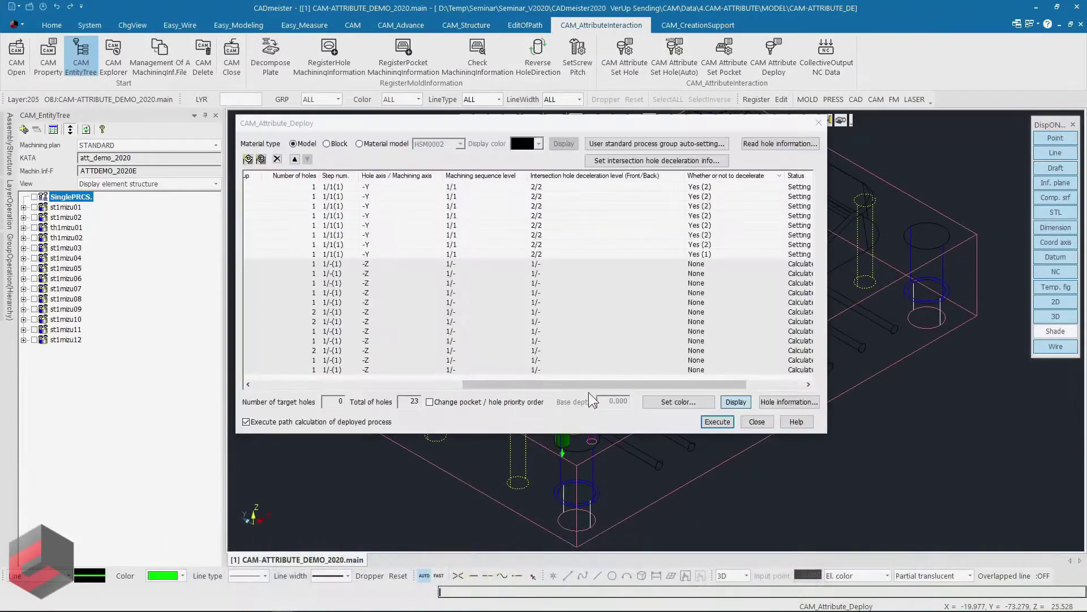
left_click(720, 189)
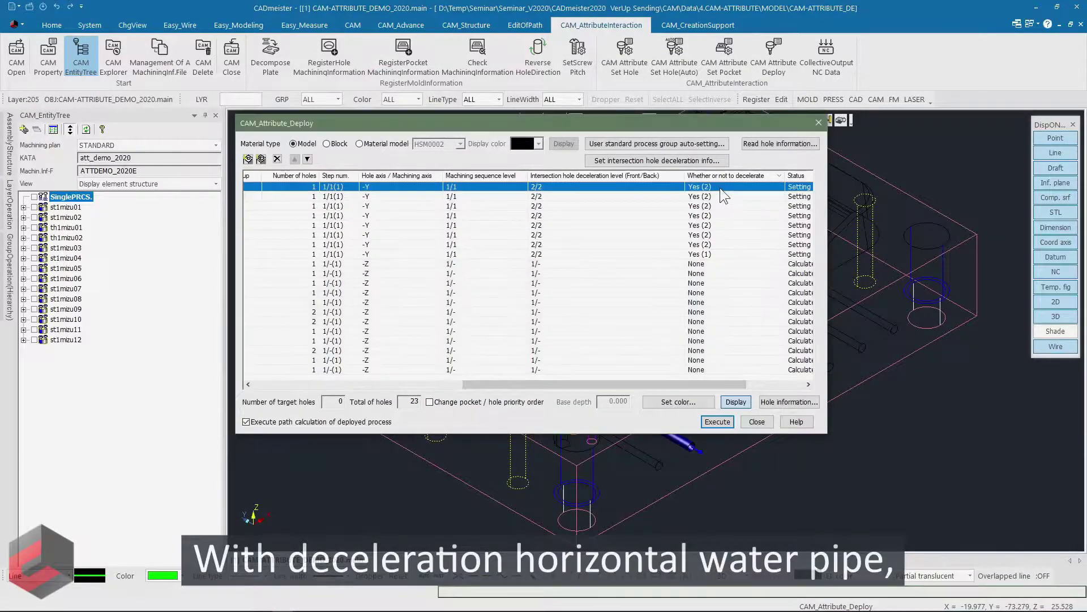
Step: Display all eight -Y pipe holes and zoom onto their vertical-pipe intersection deceleration sections
left_click(714, 253, "shift")
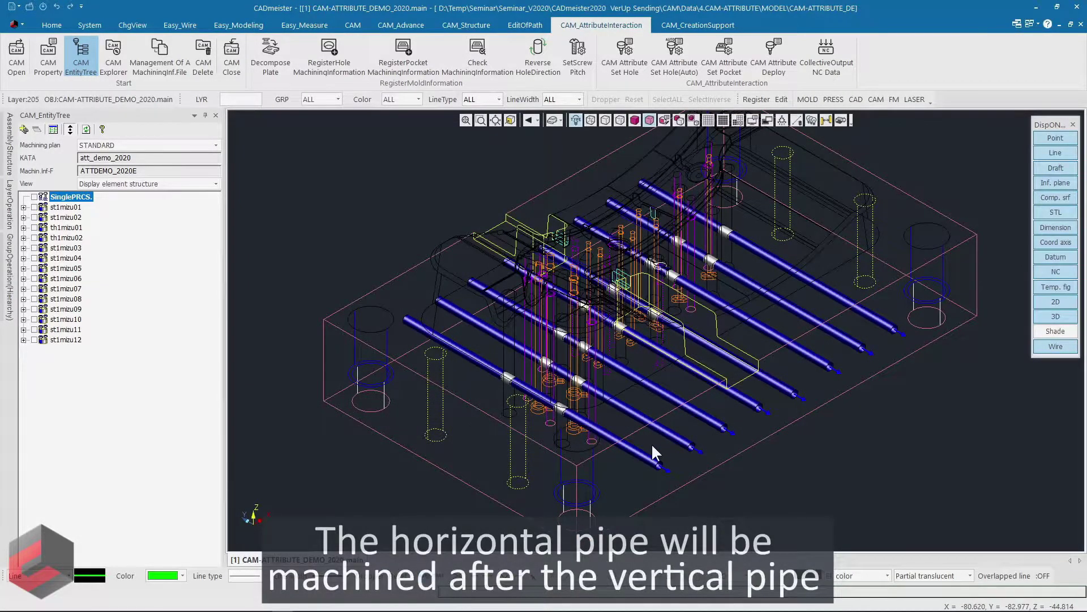
scroll(553, 412, "up", 3)
scroll(651, 377, "up", 3)
scroll(651, 376, "up", 1)
scroll(662, 379, "up", 2)
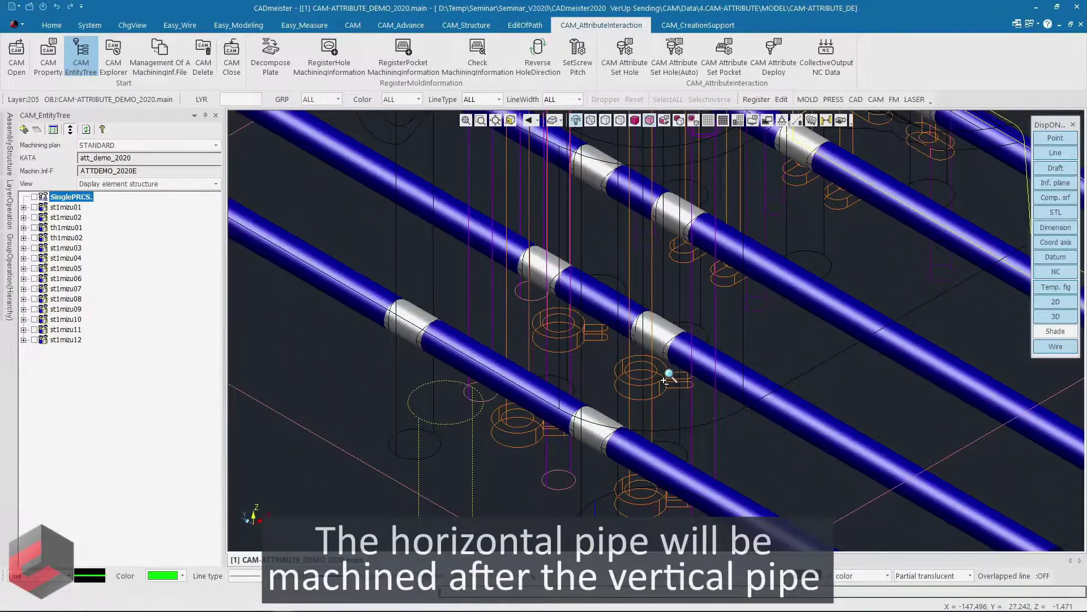
middle_click_drag(563, 376, 692, 323)
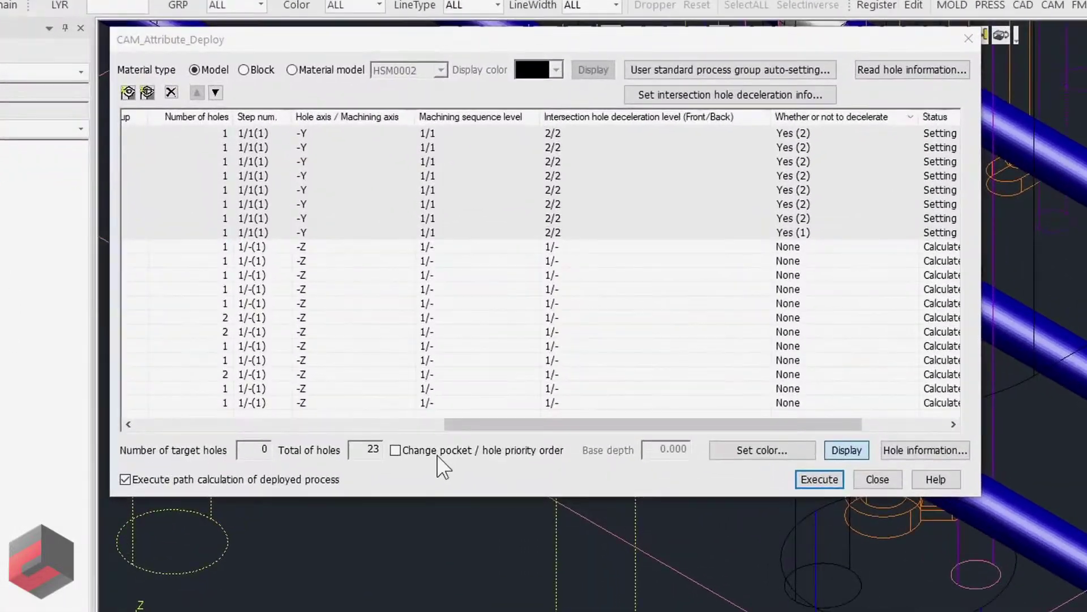
Step: Auto-assign the th1mizu2 process group to the -Y holes and open its settings from row 14
left_click_drag(519, 423, 189, 439)
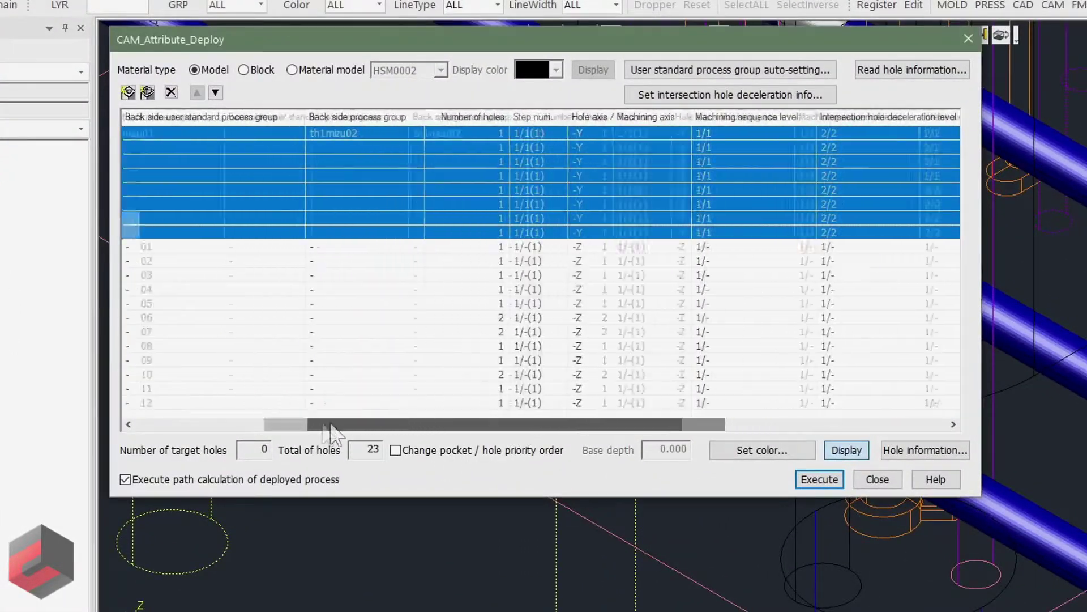
left_click(269, 149)
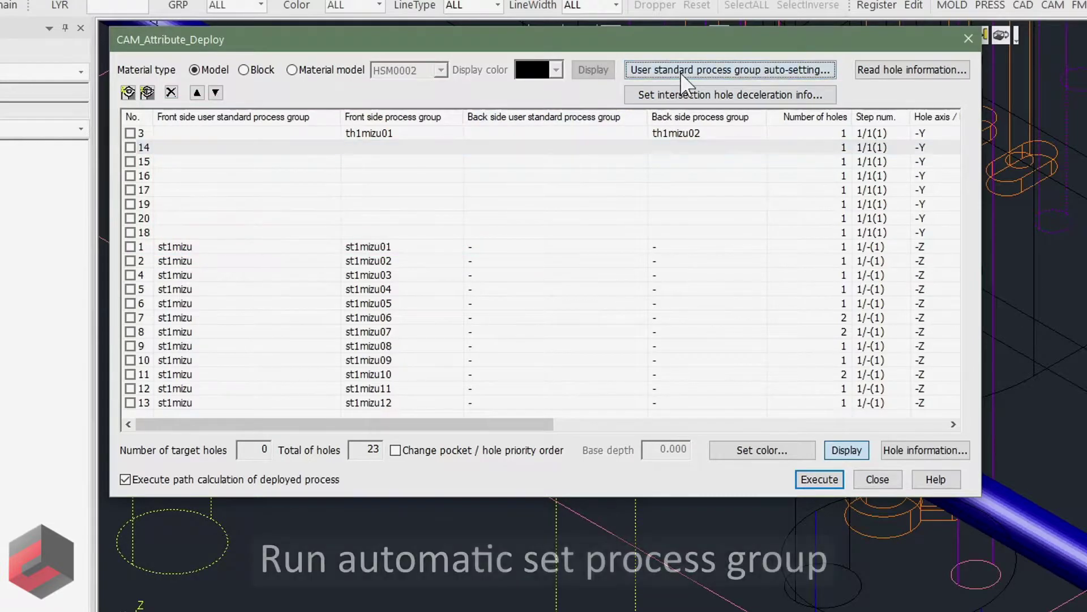
left_click(688, 70)
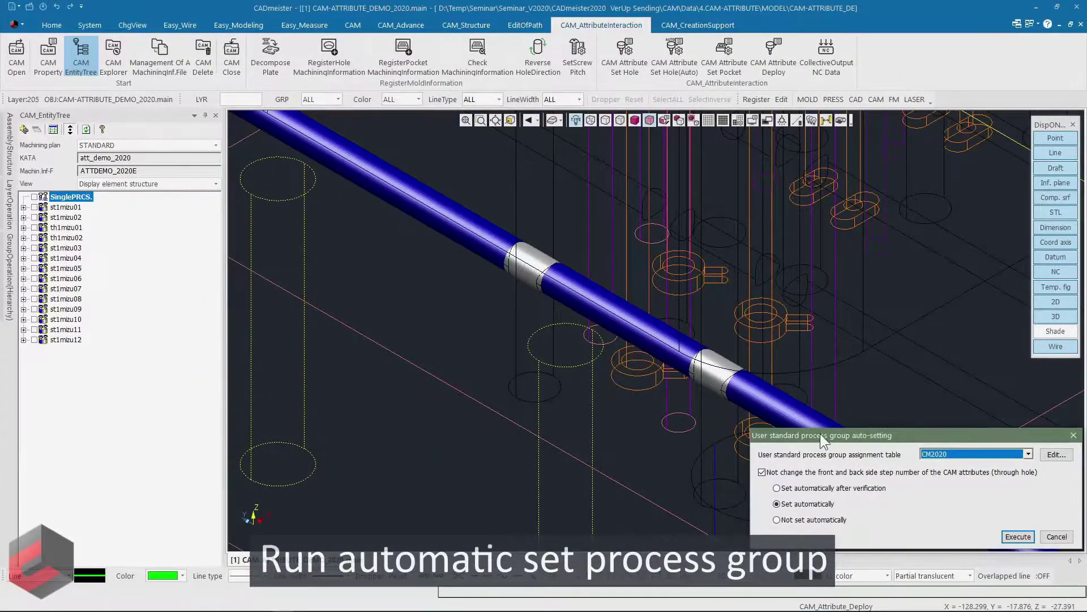
left_click_drag(822, 438, 316, 139)
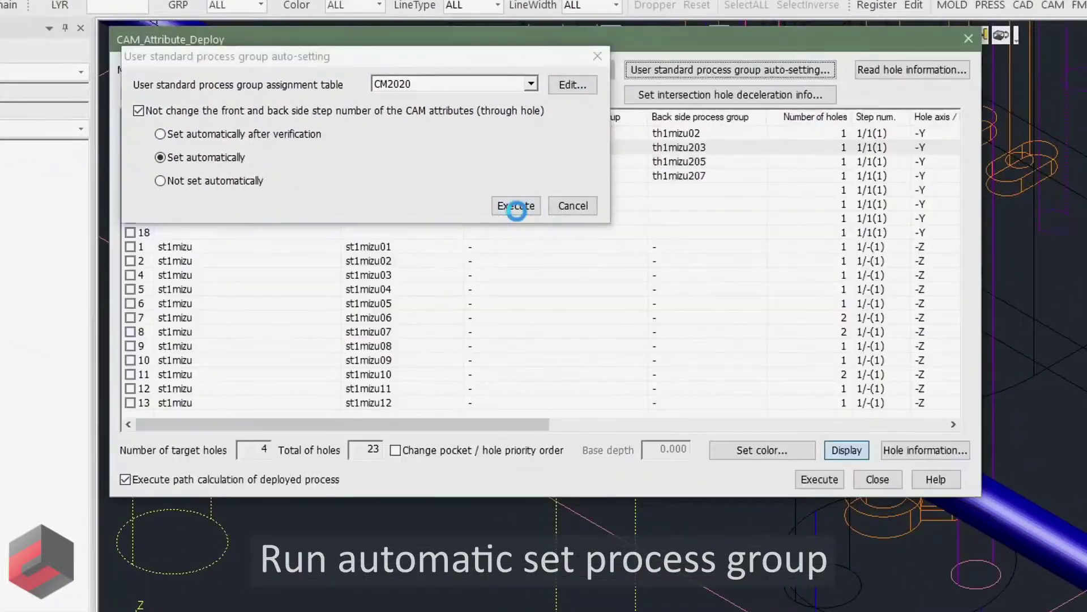
left_click(517, 212)
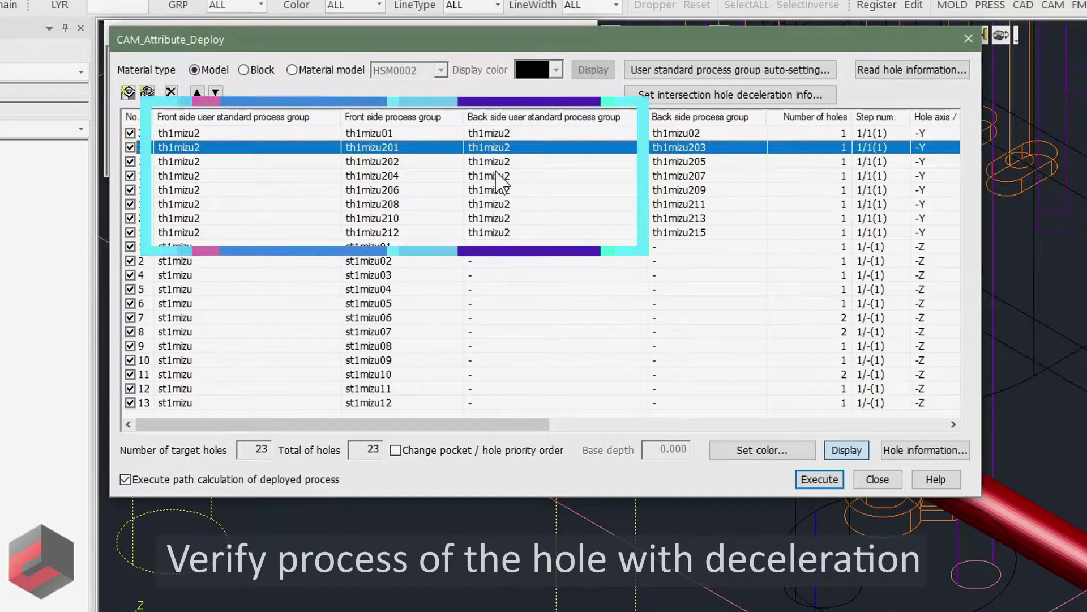
right_click(495, 151)
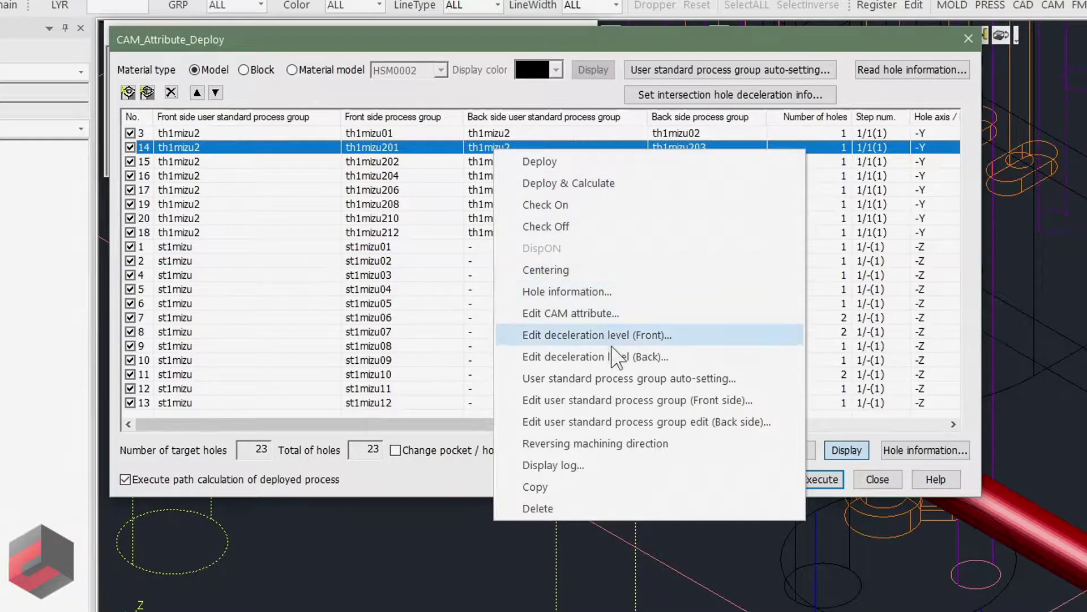
left_click(636, 420)
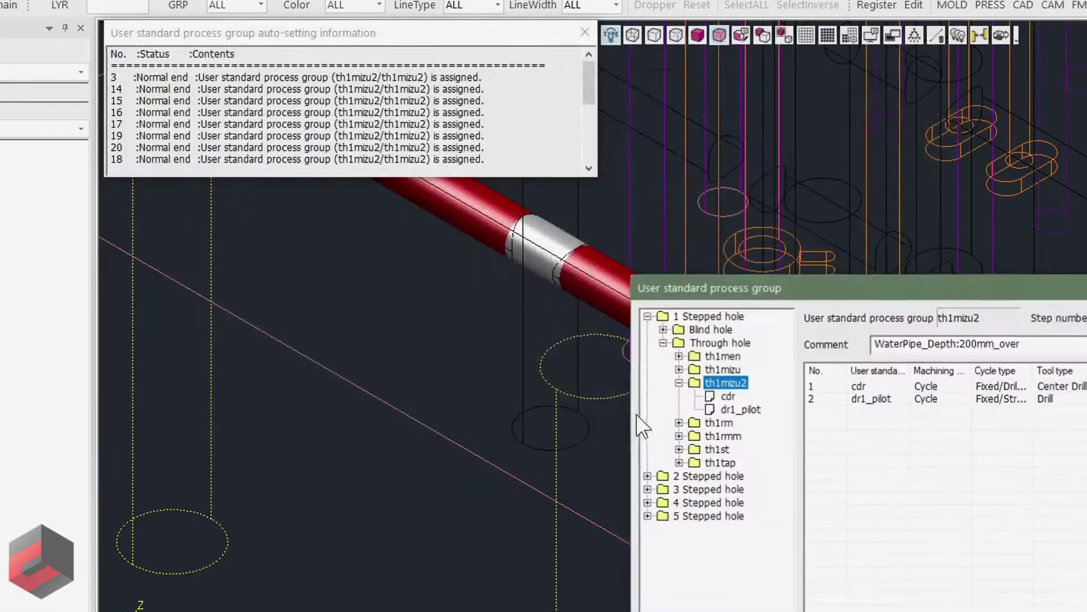
Step: Confirm th1mizu2's dr1_pilot step uses Straight line interpolation (G01), then cancel without changes
left_click_drag(800, 296, 289, 38)
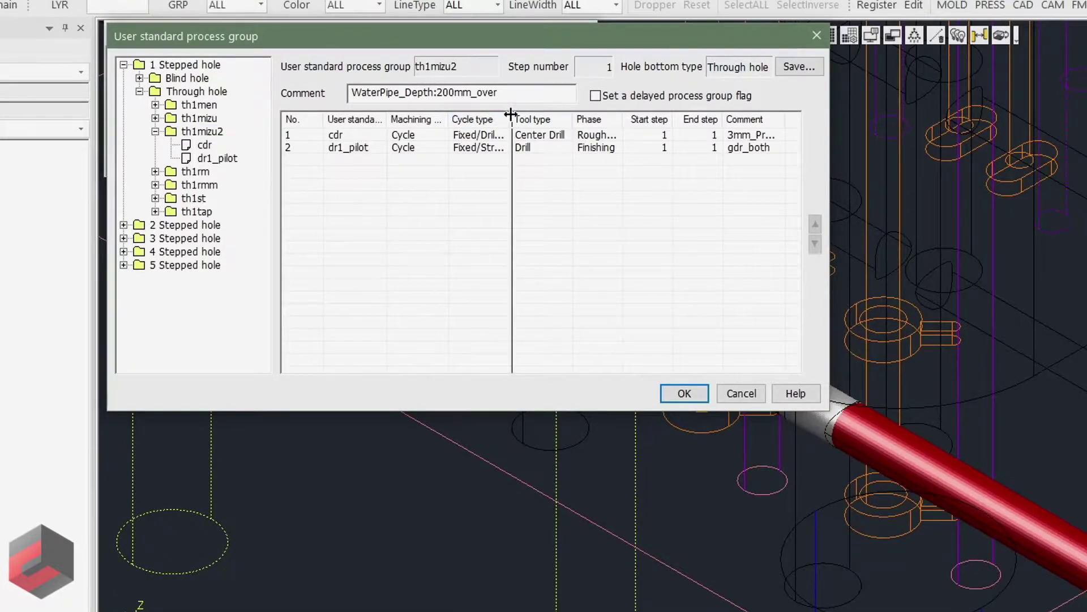
left_click_drag(634, 116, 636, 116)
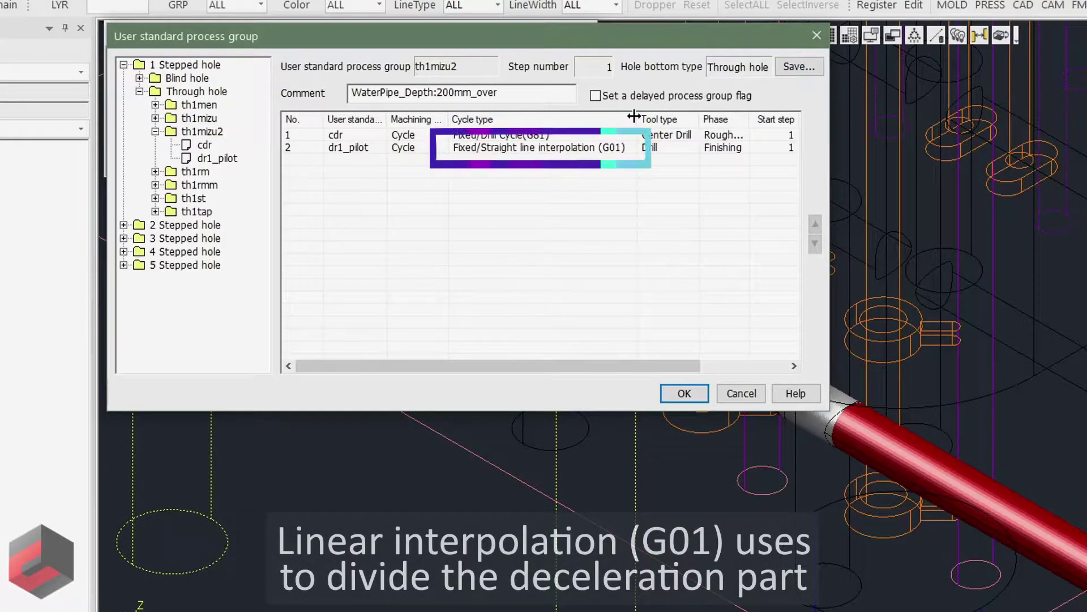
left_click(584, 149)
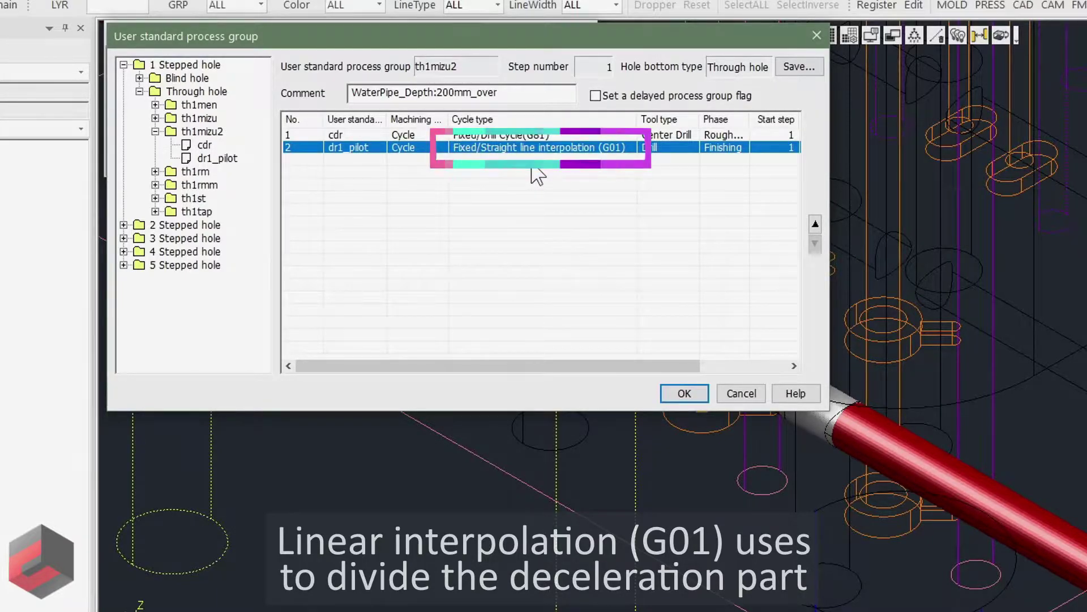
left_click(739, 395)
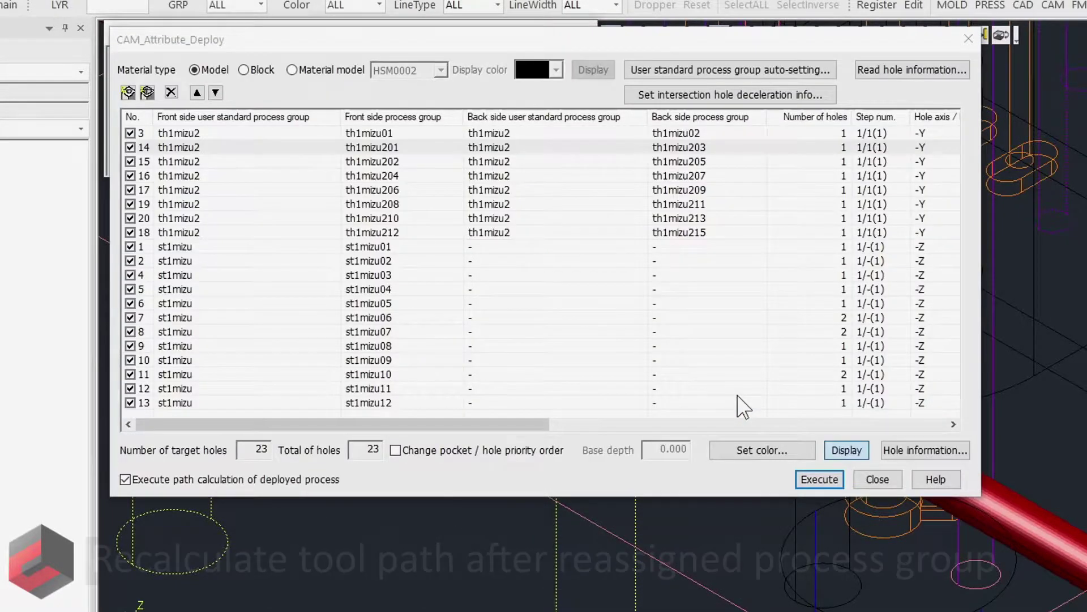
Step: Deploy all 23 holes with the All option to recalculate paths, then close the Deploy window
left_click(807, 478)
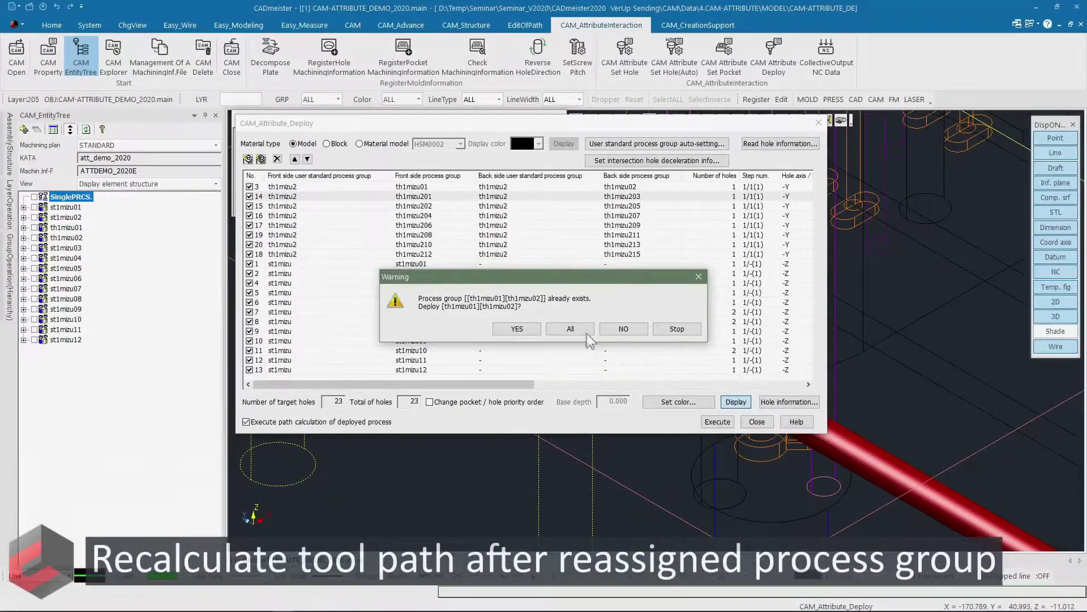
left_click(584, 332)
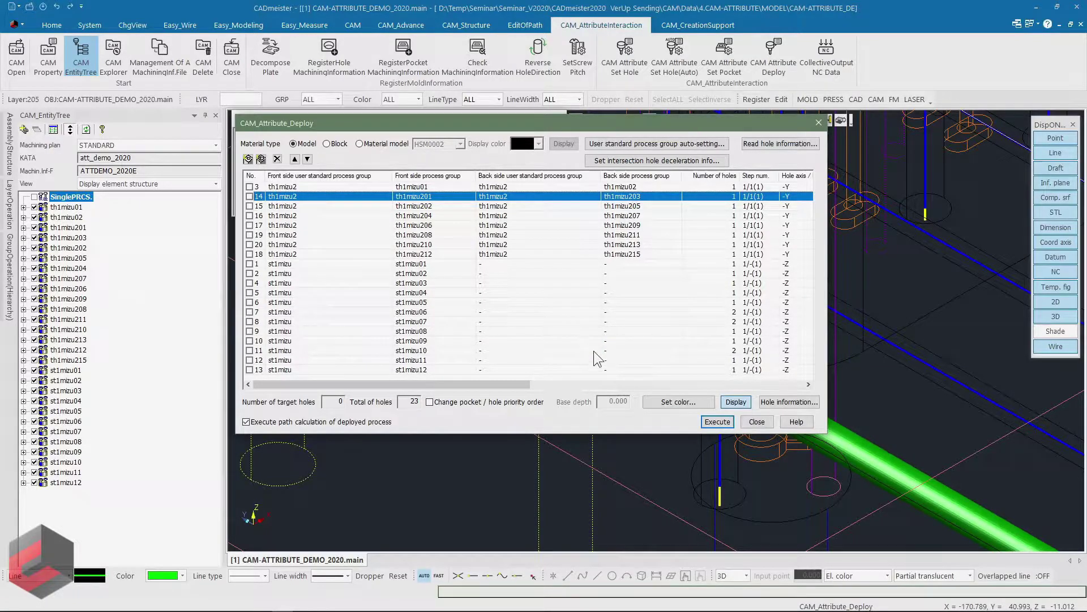
left_click(757, 425)
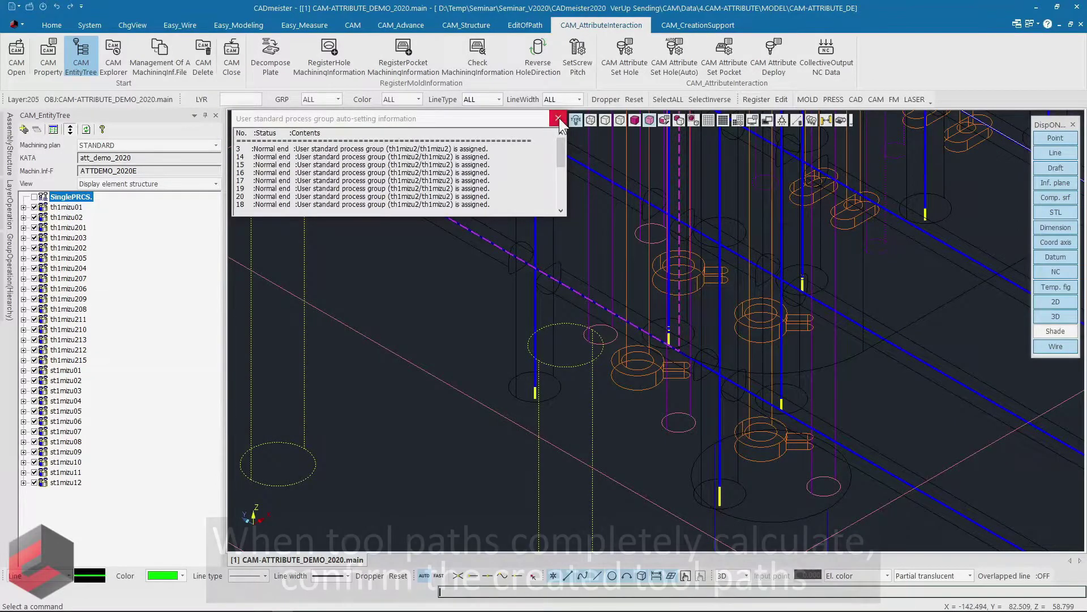
Step: Check the th1mizu20302 canned-cycle path by feed rate, then start Collective NC Data output
left_click(558, 118)
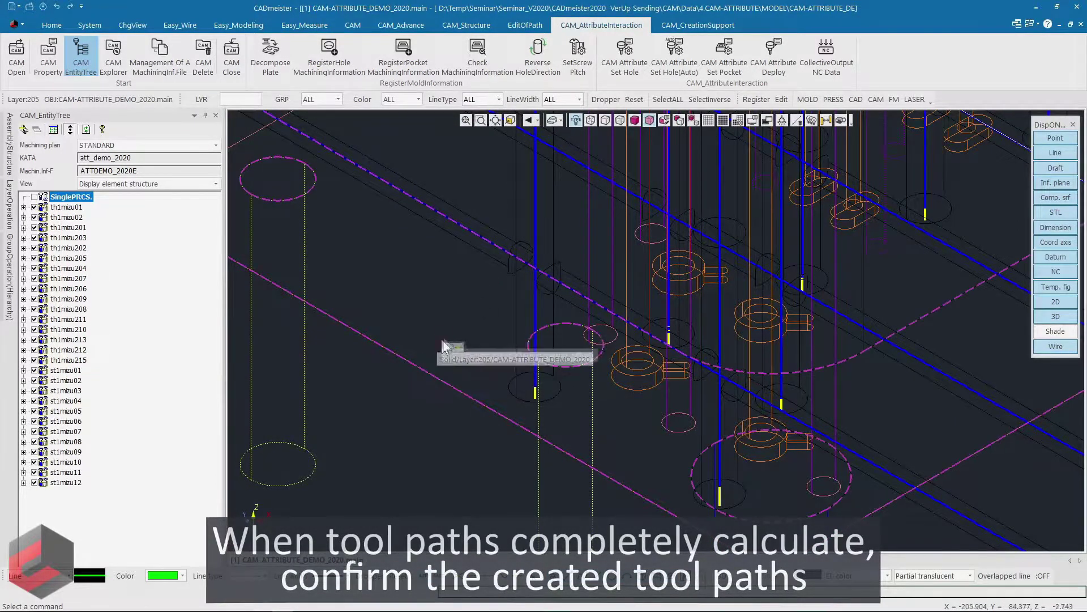
left_click(528, 269)
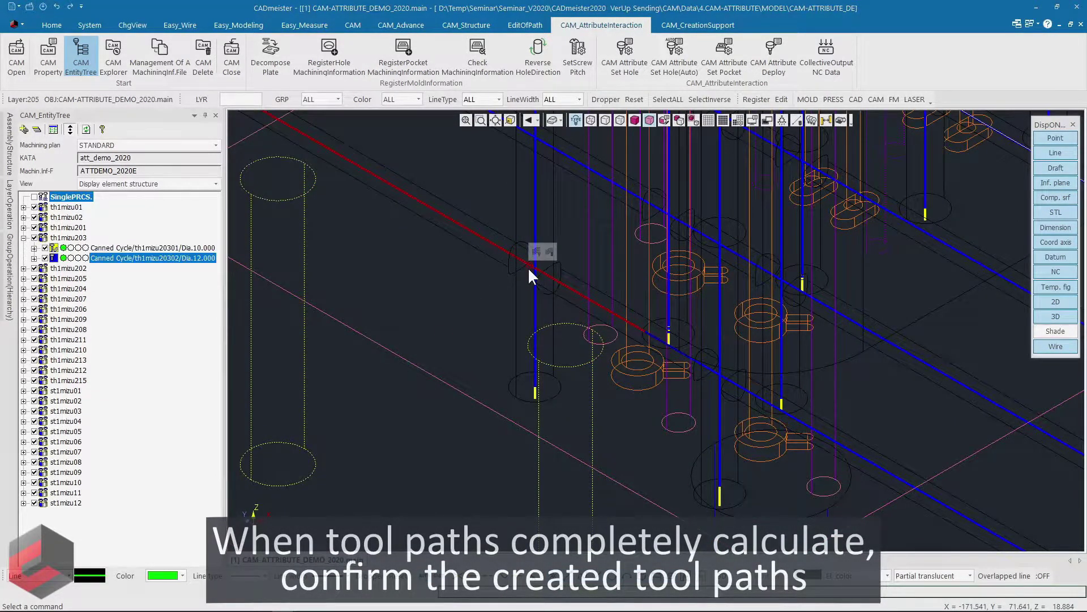
right_click(146, 259)
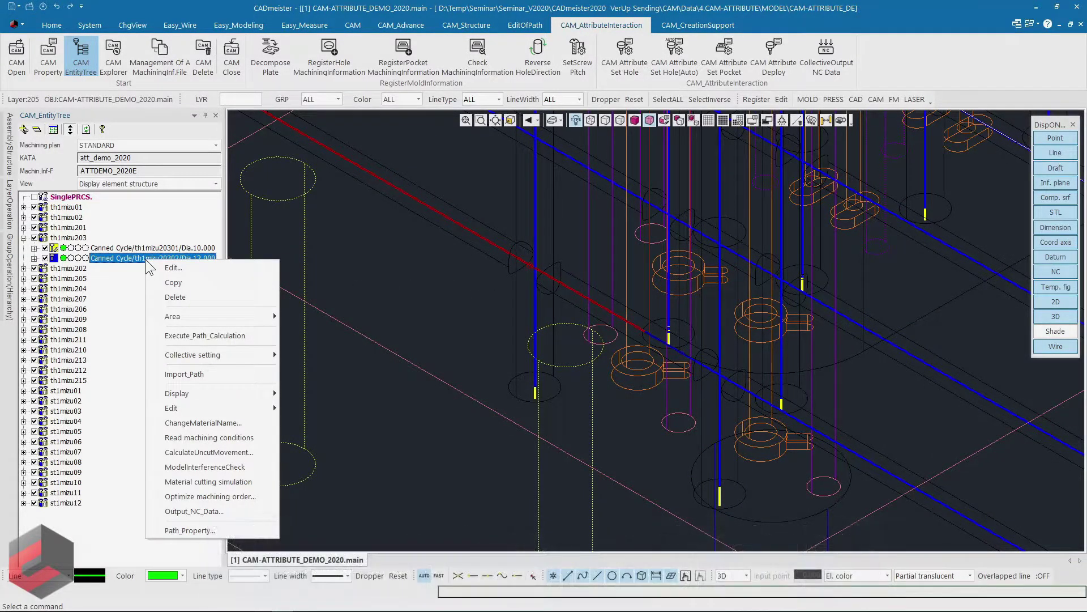
mouse_move(177, 393)
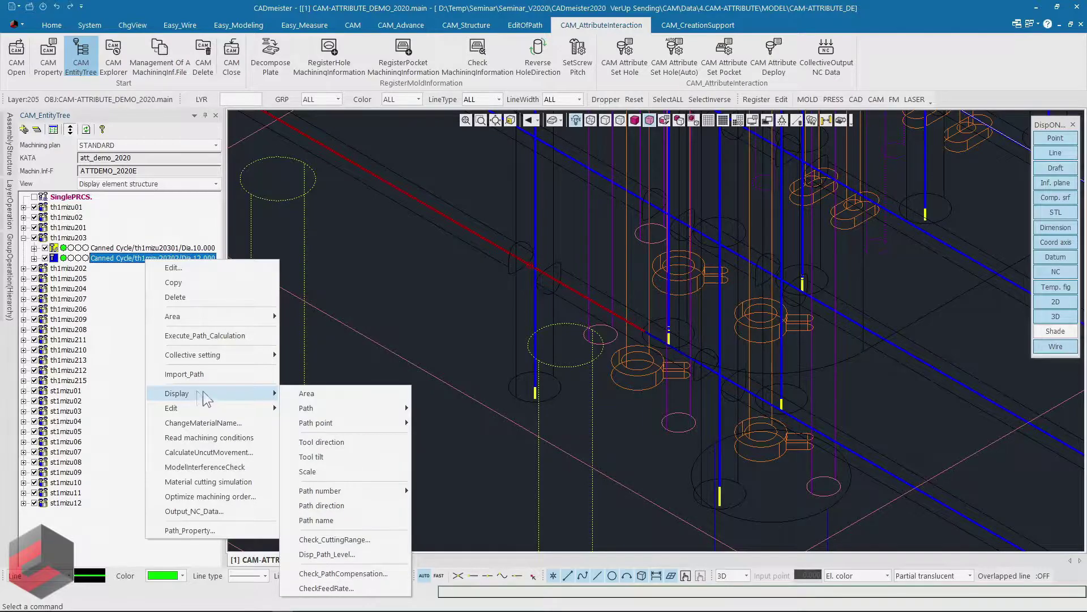
left_click(328, 589)
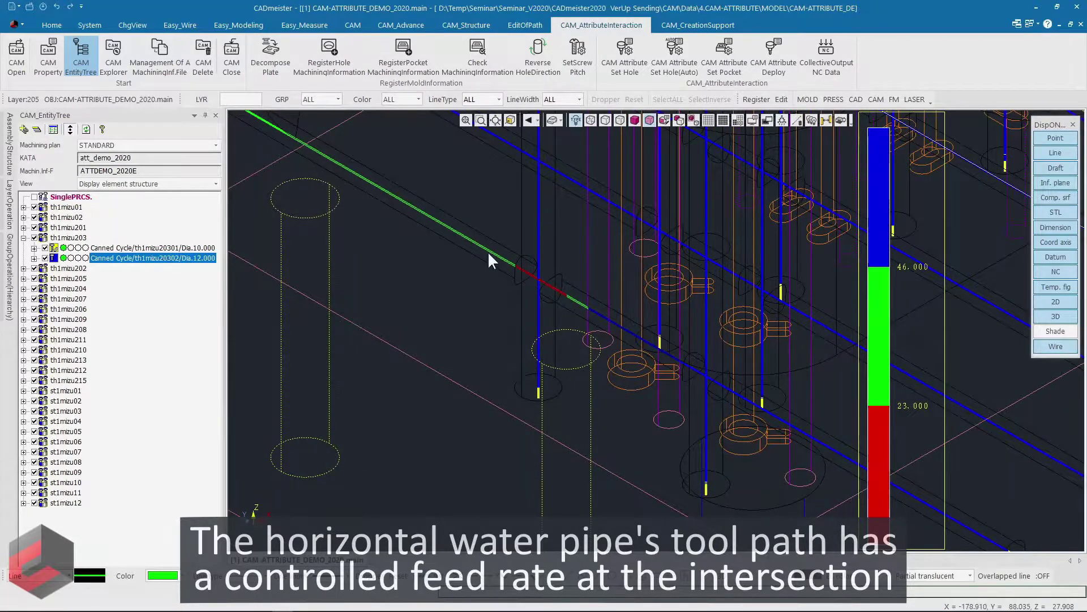
scroll(602, 294, "up", 1)
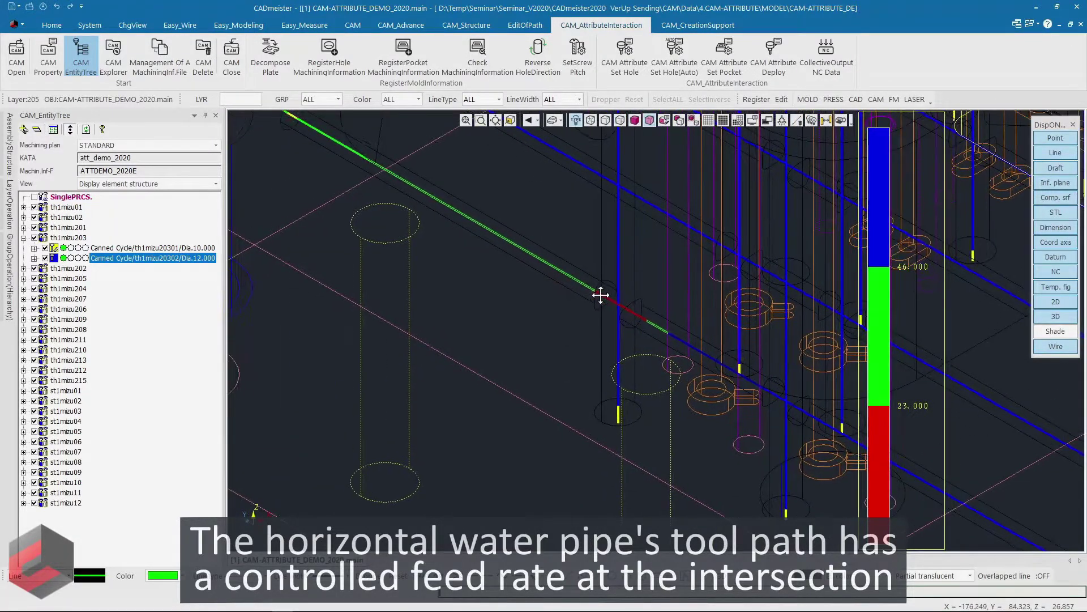
scroll(614, 296, "up", 1)
scroll(640, 280, "up", 1)
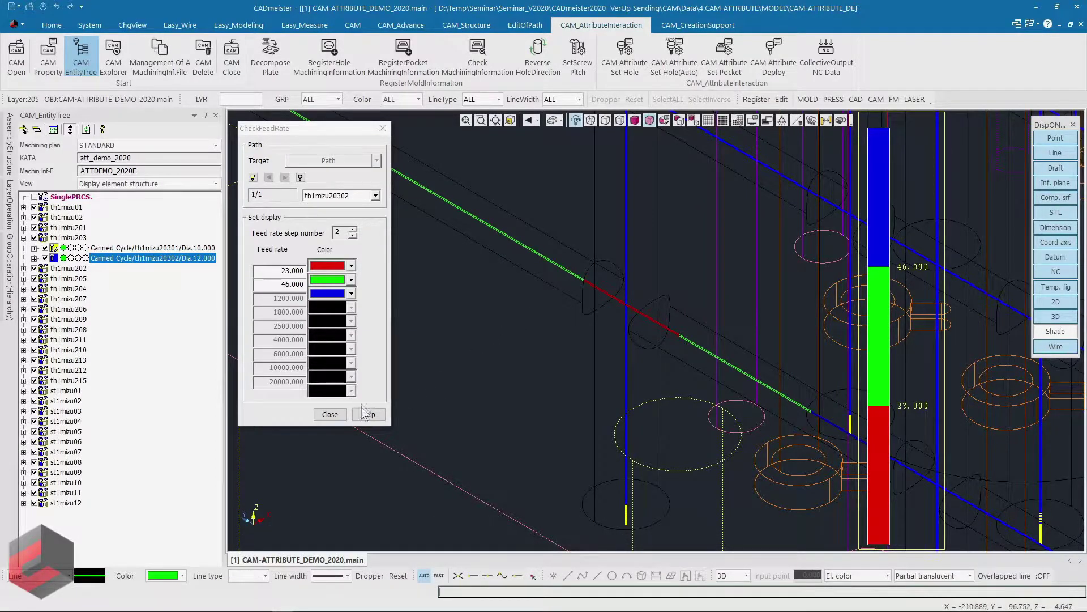
left_click(330, 415)
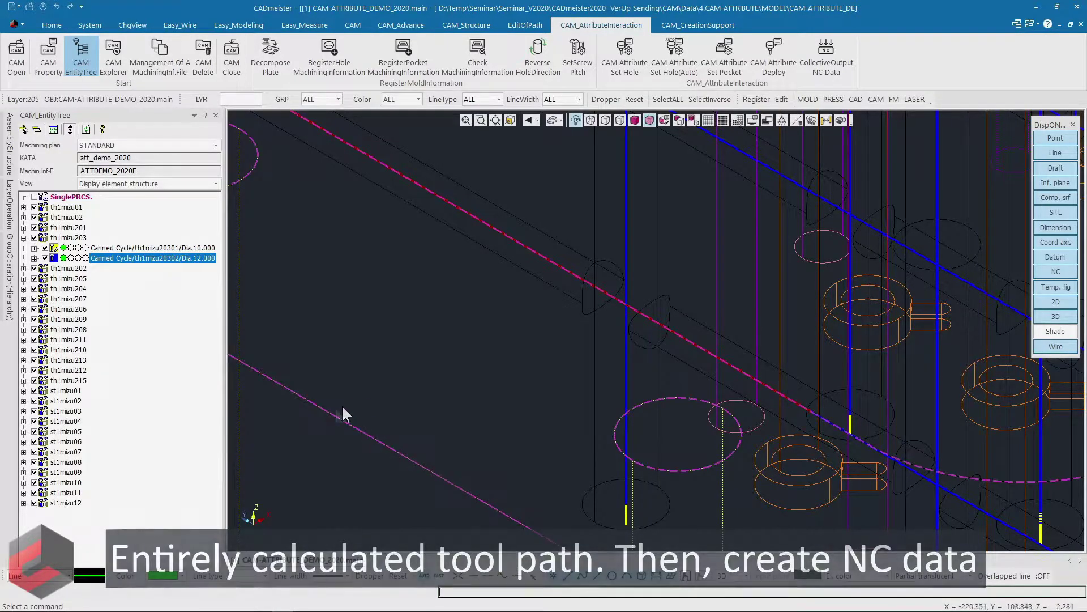
left_click(826, 65)
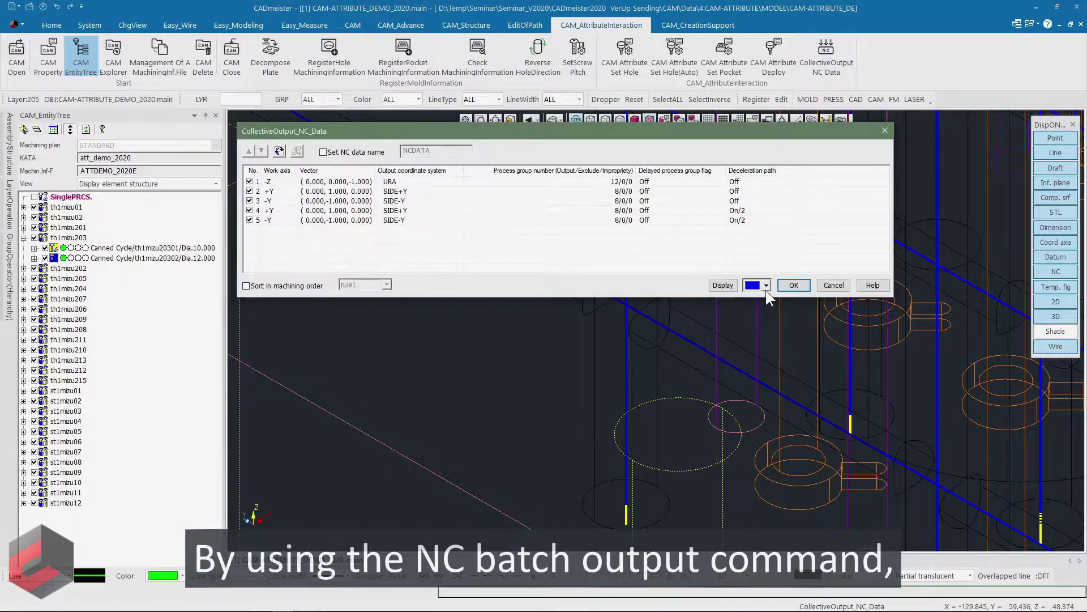
Step: Preview the output machining elements on the model in green and centre the hole cluster
left_click(766, 286)
left_click(764, 301)
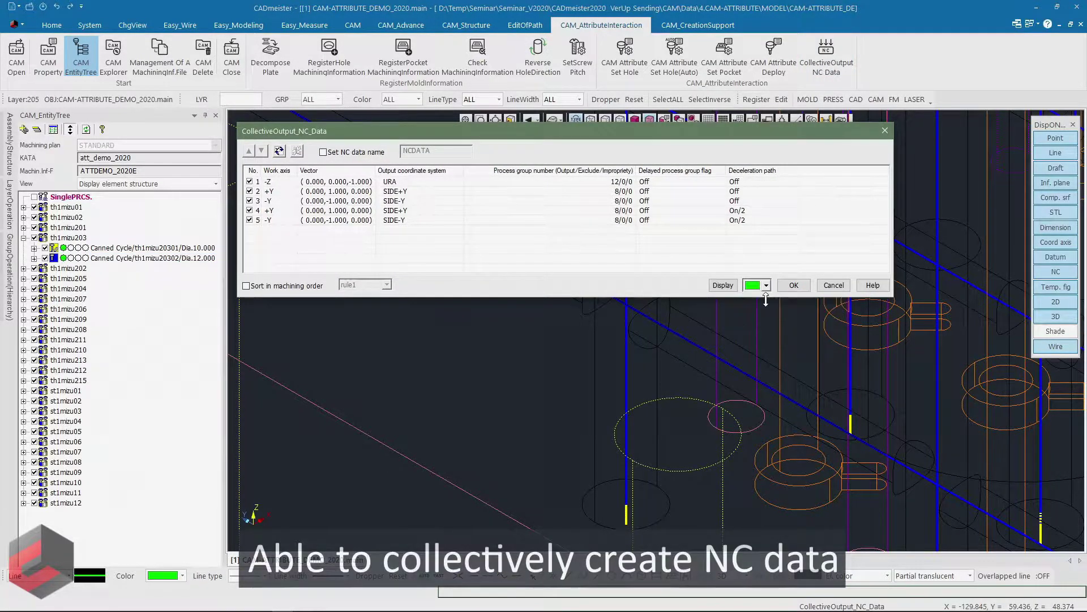
left_click(721, 287)
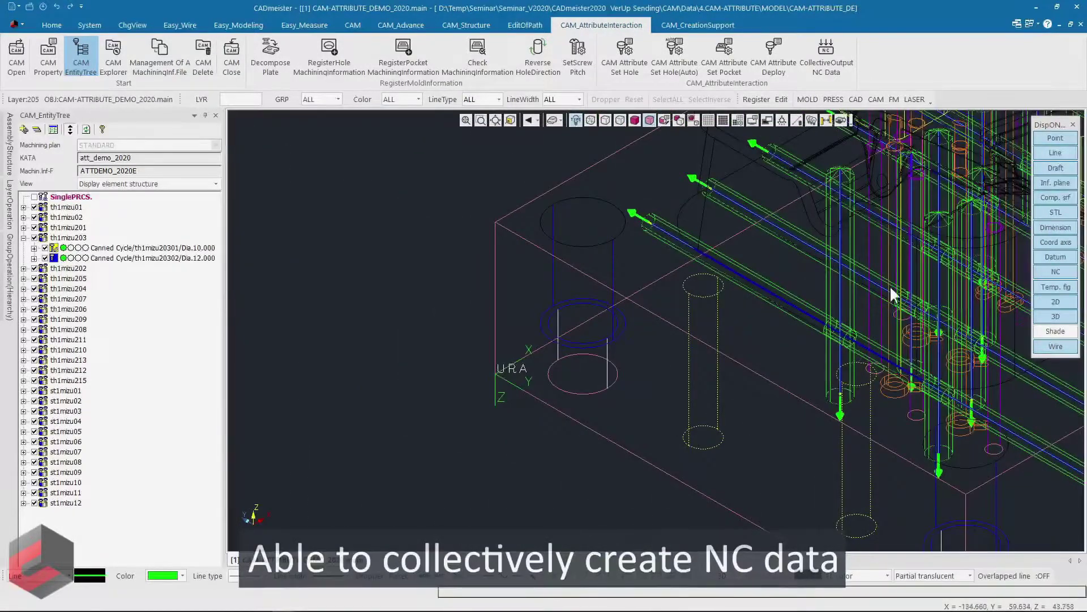
mouse_move(892, 295)
middle_mouse_down()
mouse_move(478, 368)
mouse_move(471, 334)
middle_mouse_up()
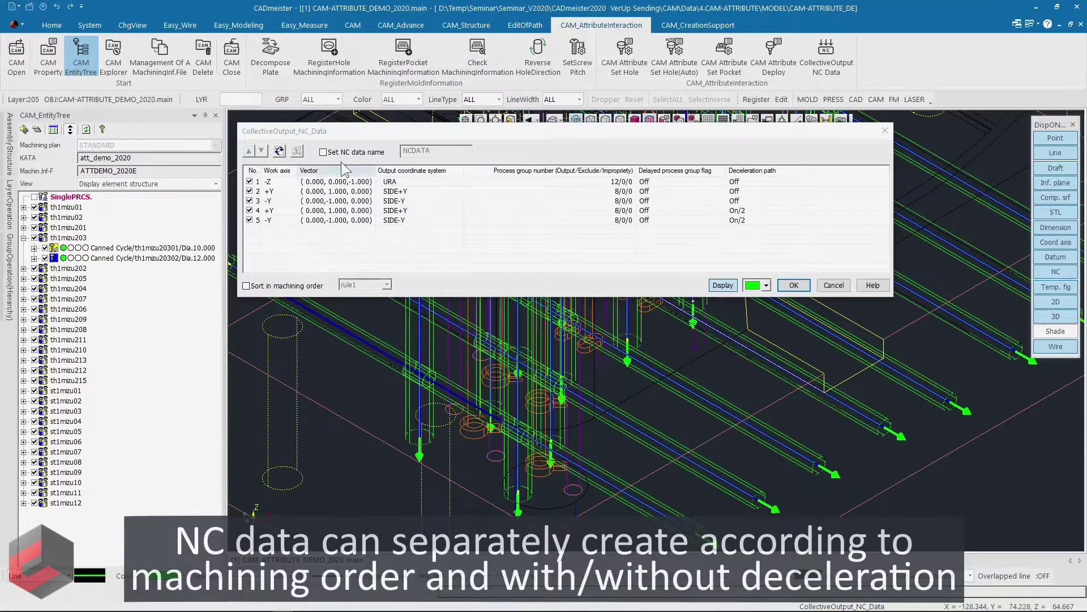
Step: Enable NC data naming, sort the output groups by deceleration path, and close the settings
left_click(329, 153)
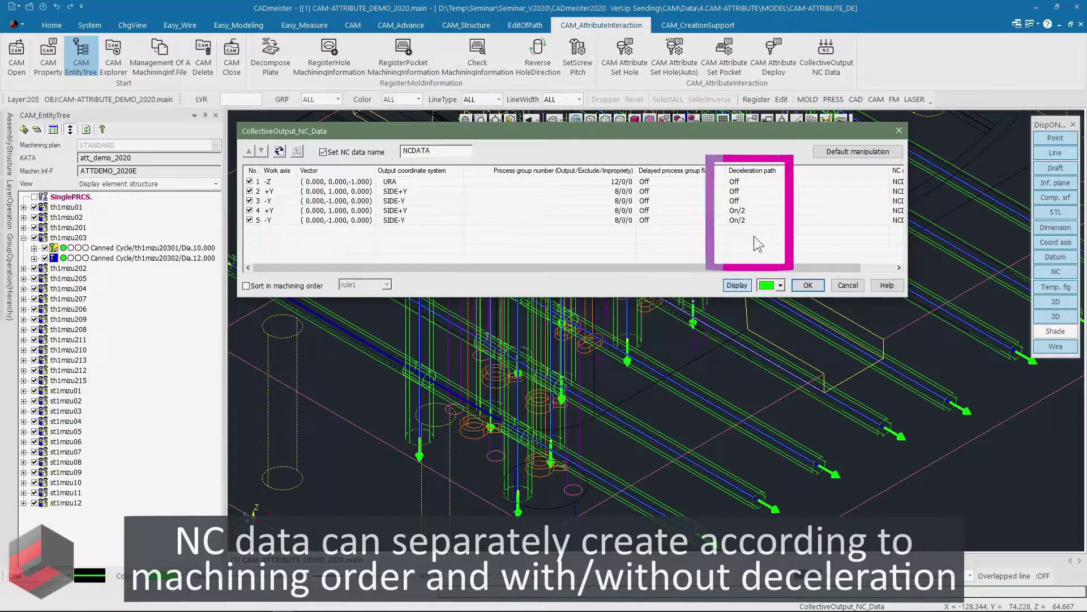
left_click(753, 170)
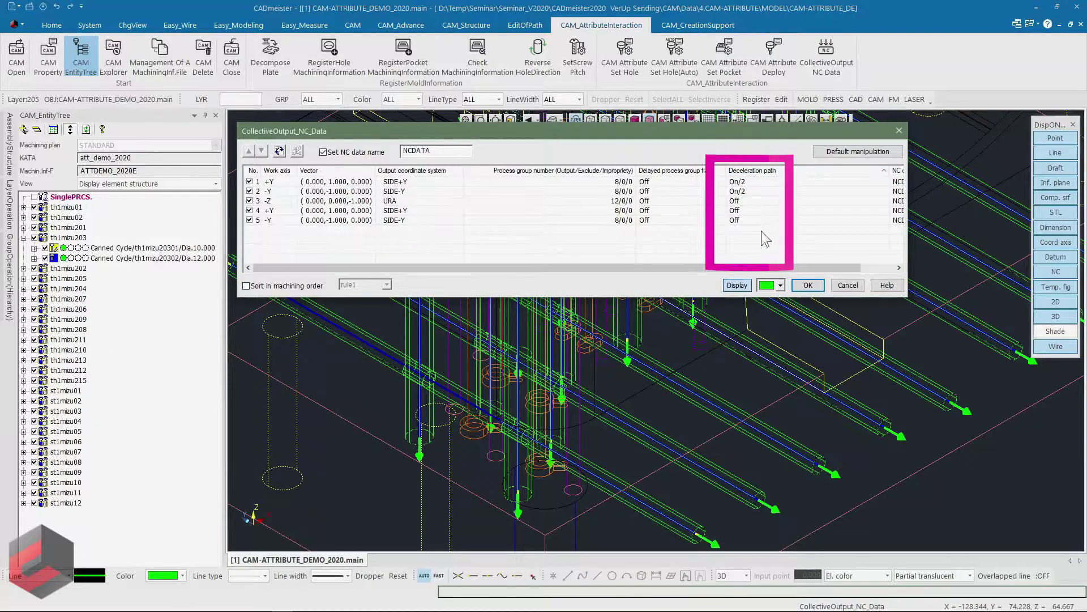
left_click(842, 284)
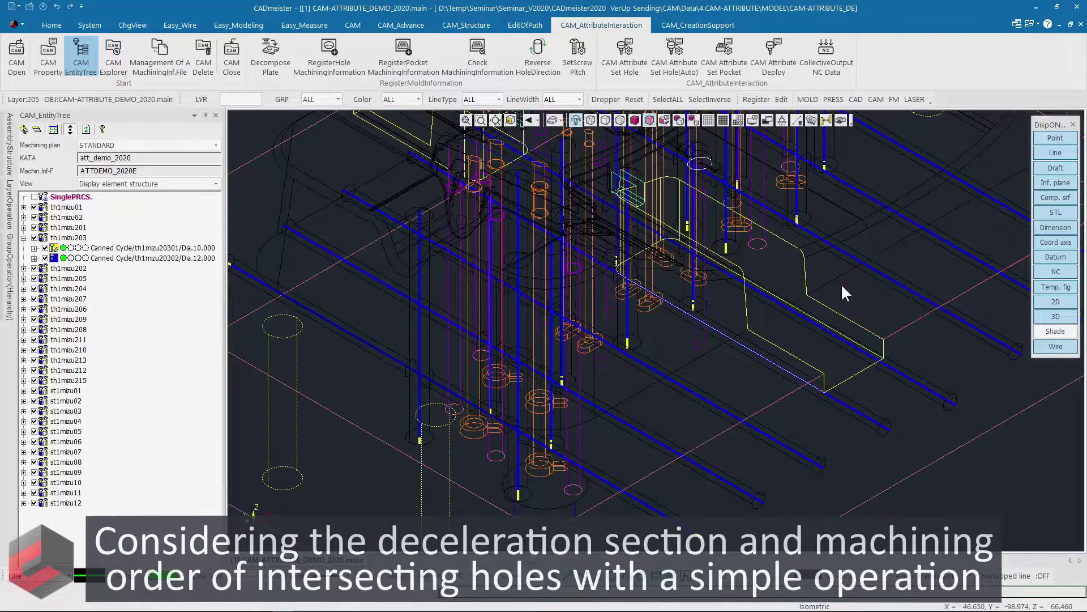
left_click(466, 121)
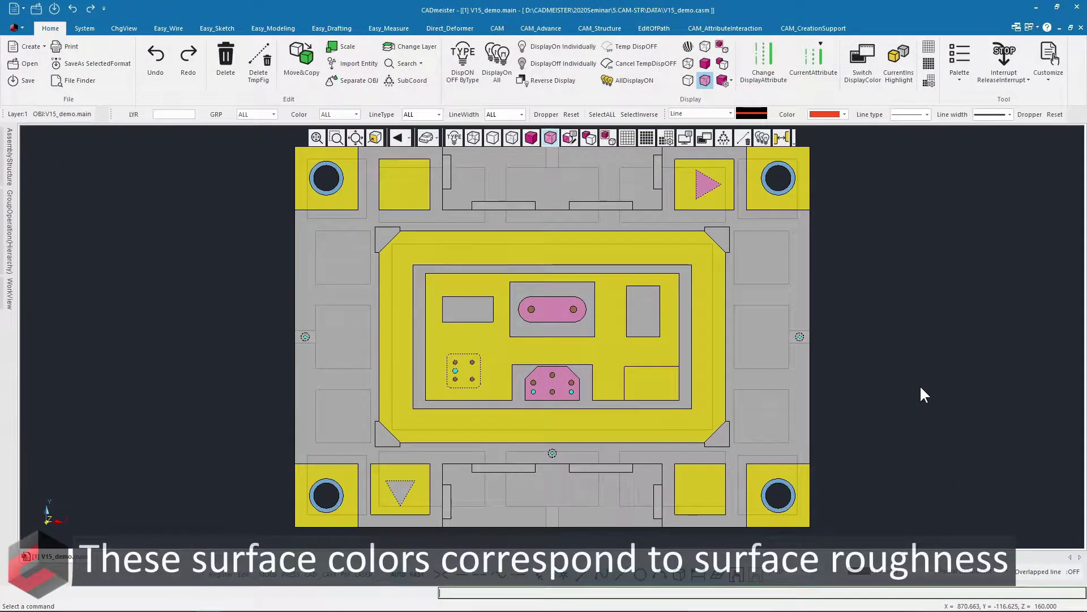
Step: View V15_demo isometrically around the yellow cylinder block and pink slotted boss, shown as shaded solid
key("Home")
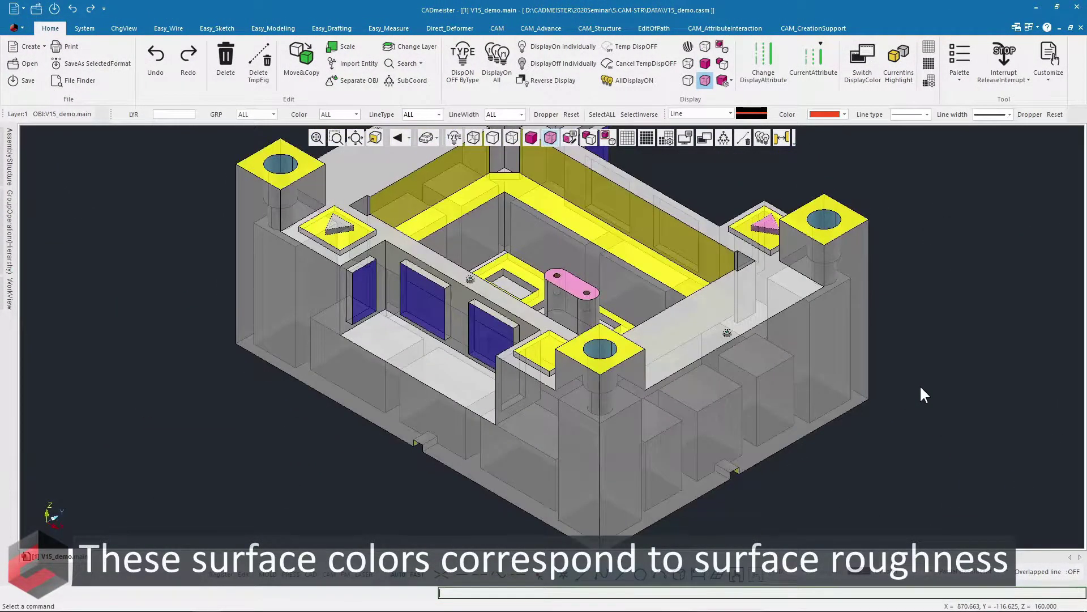
scroll(403, 354, "up", 3)
scroll(573, 311, "up", 3)
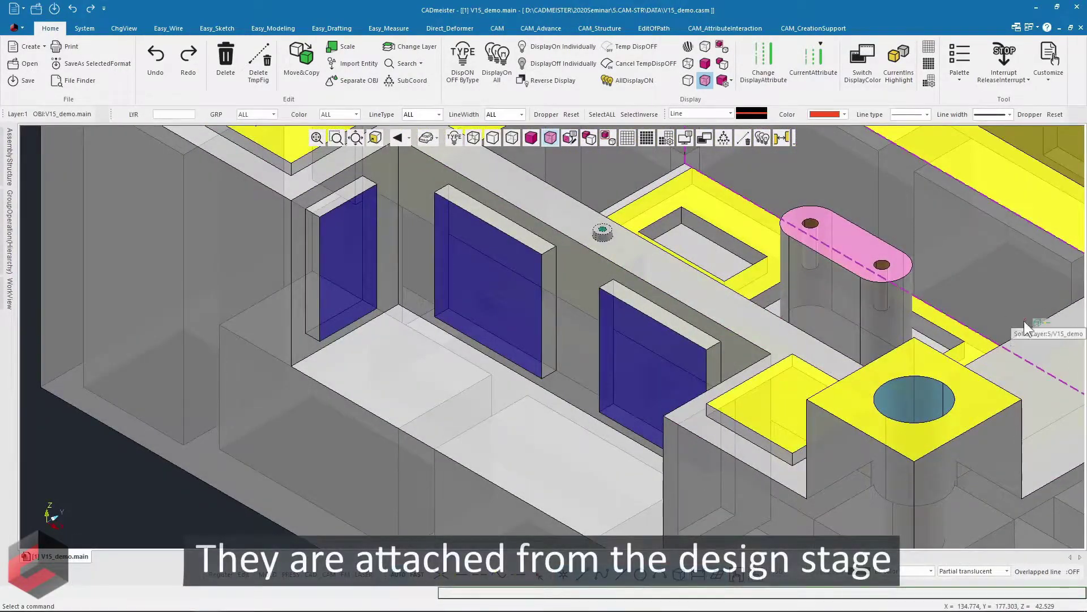
middle_click_drag(1002, 410, 702, 360)
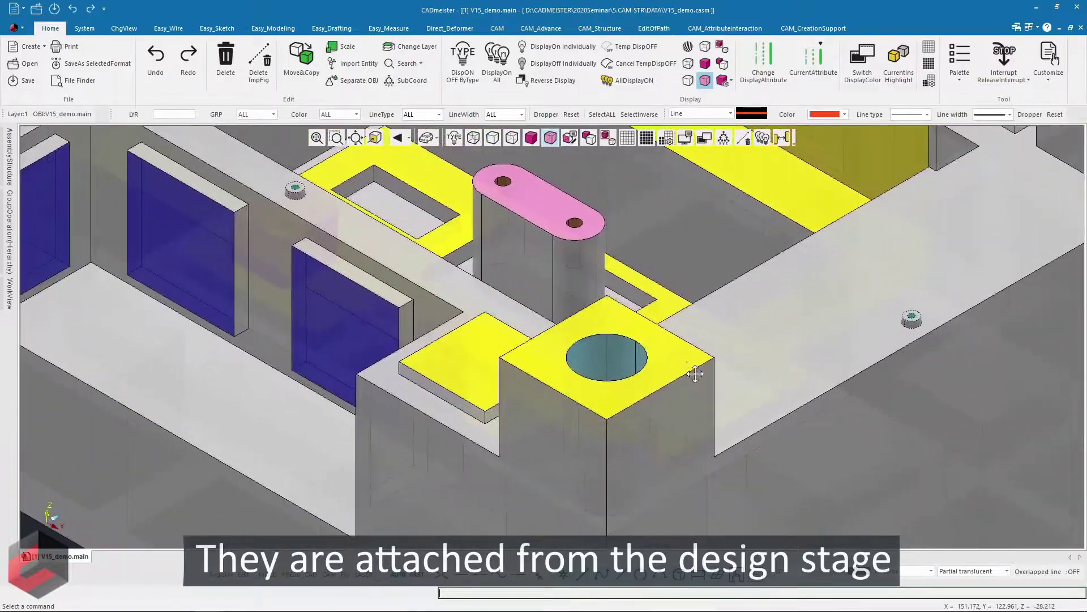
scroll(703, 359, "up", 2)
middle_click_drag(701, 358, 697, 318)
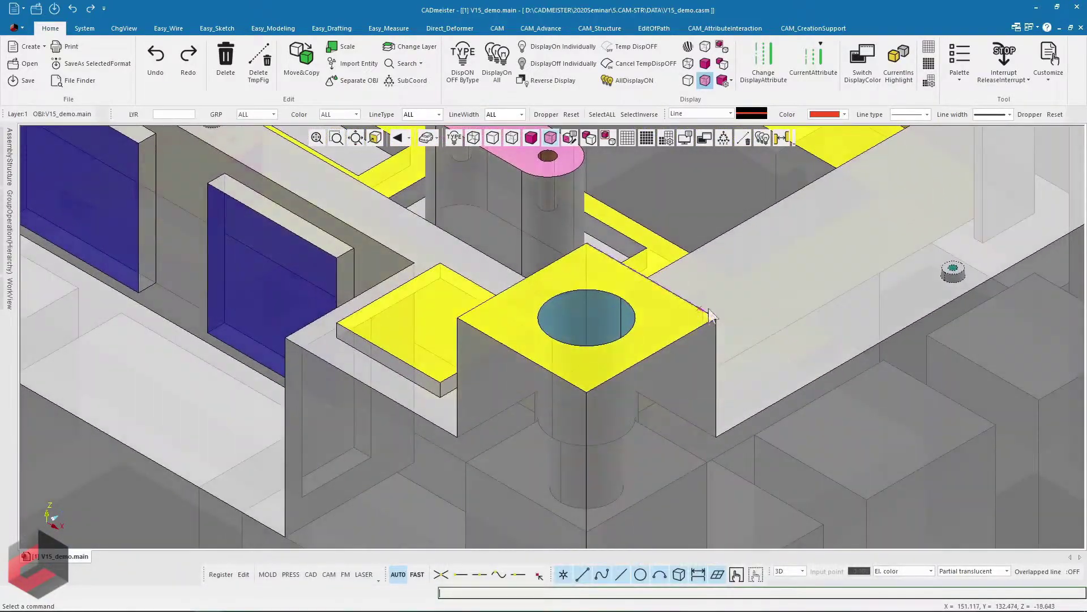
middle_click_drag(651, 213, 683, 421)
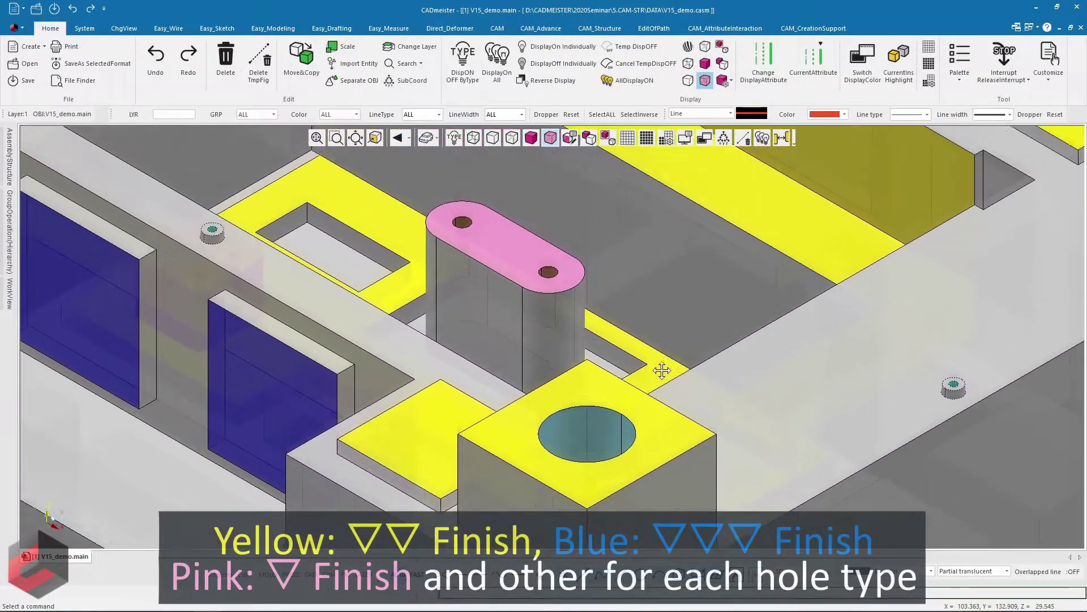
scroll(671, 380, "up", 2)
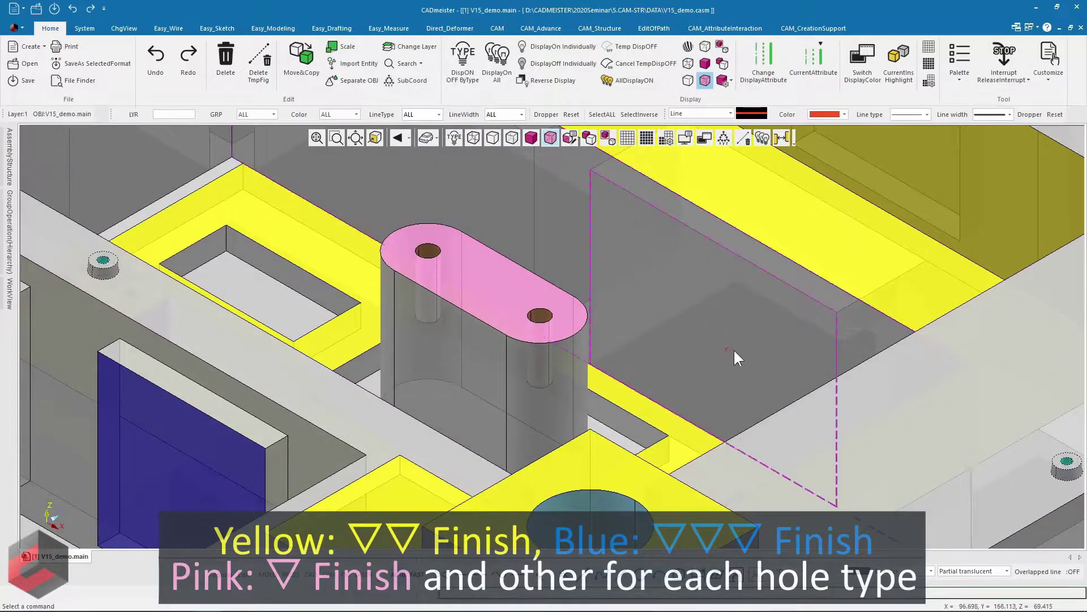
left_click(321, 144)
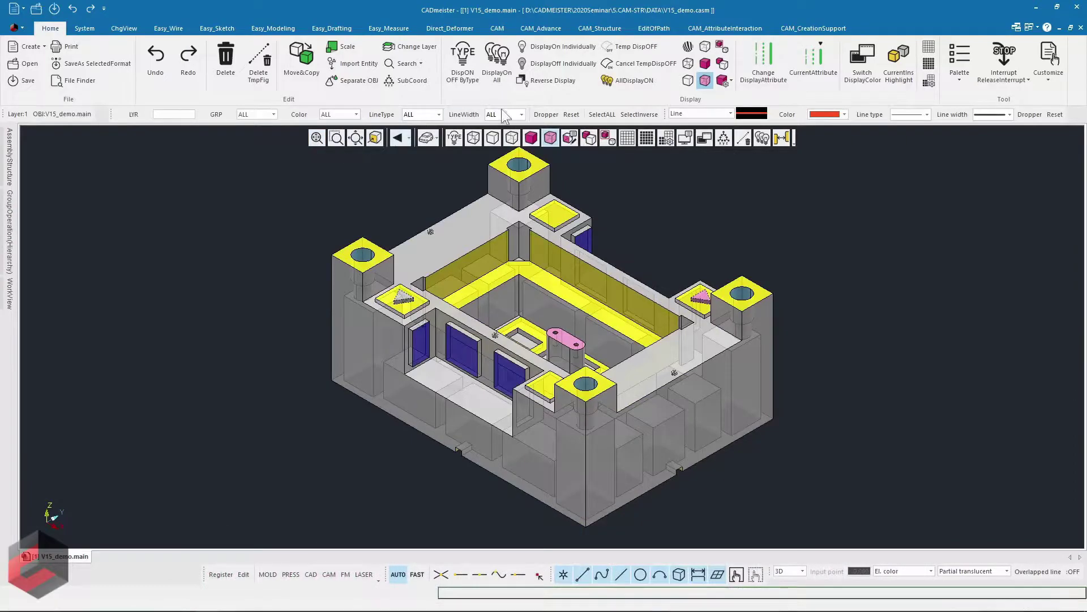
left_click(531, 139)
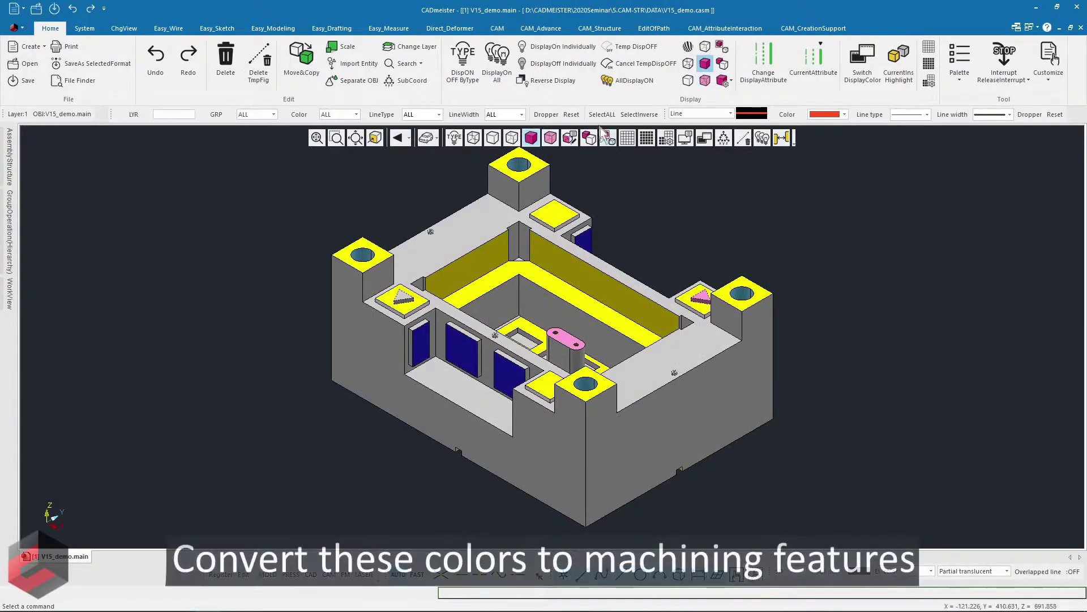
Step: Start the convert-surface-colour-to-machining-feature command from the CAM structure tools
left_click(600, 28)
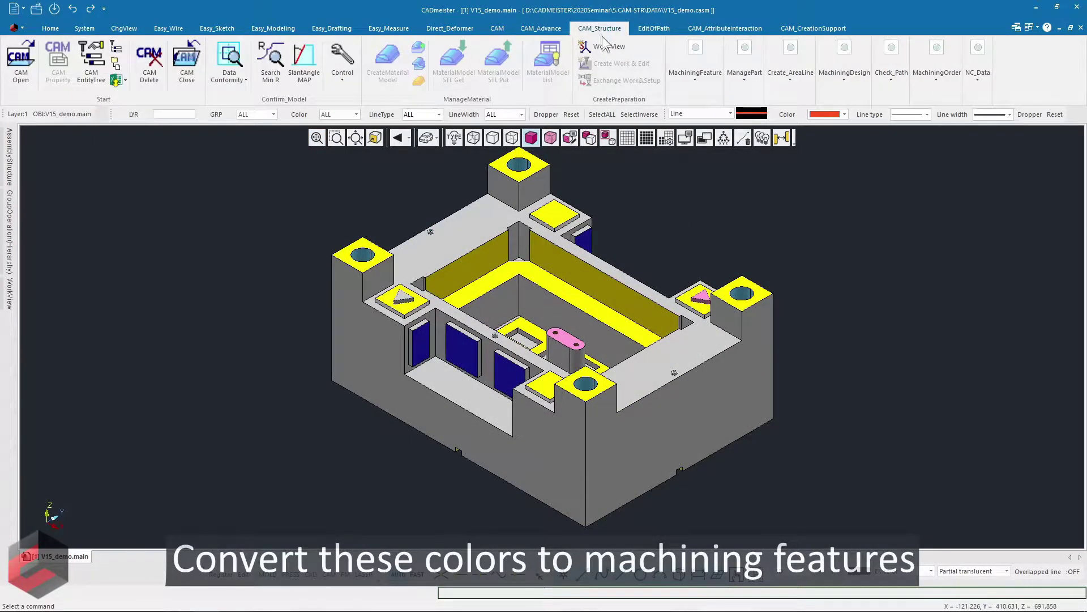
left_click(702, 95)
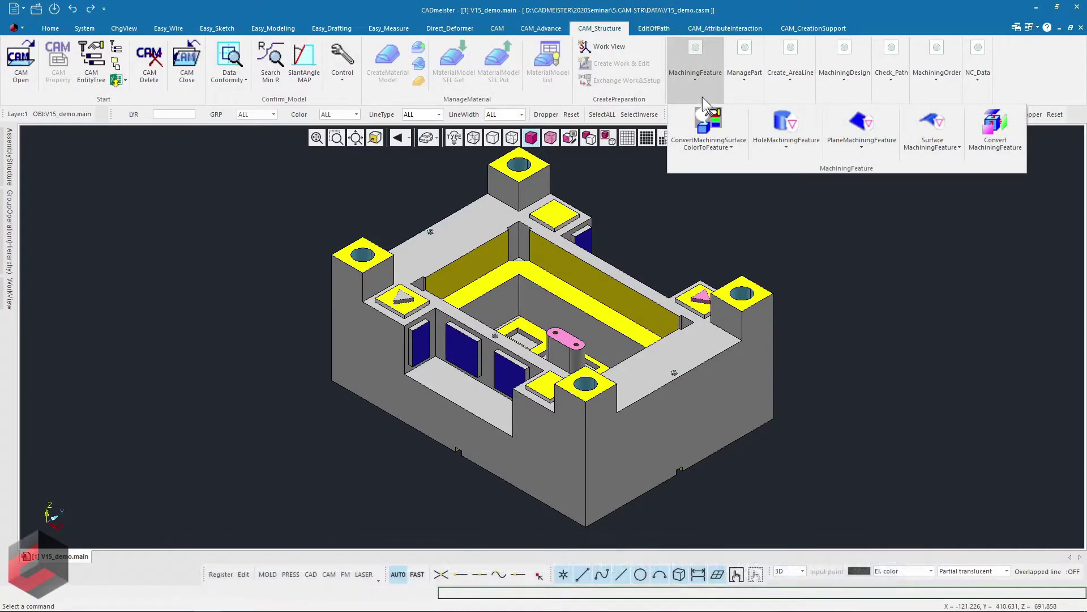
left_click(743, 148)
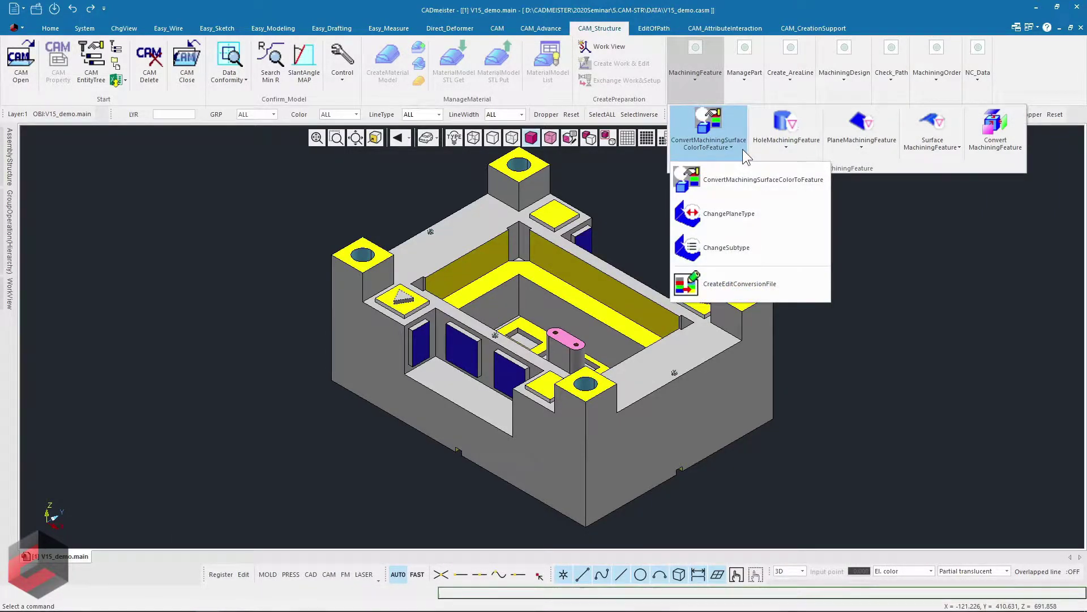
left_click(750, 182)
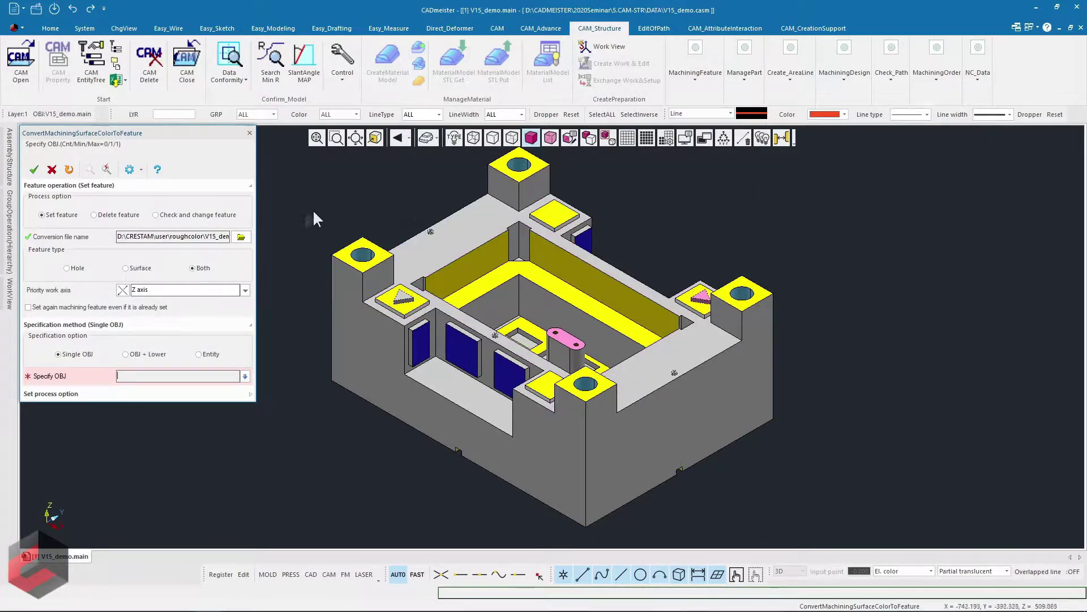
Step: Load V15_demo.csv, pick the whole mold solid as the entity, and run the conversion
left_click(240, 238)
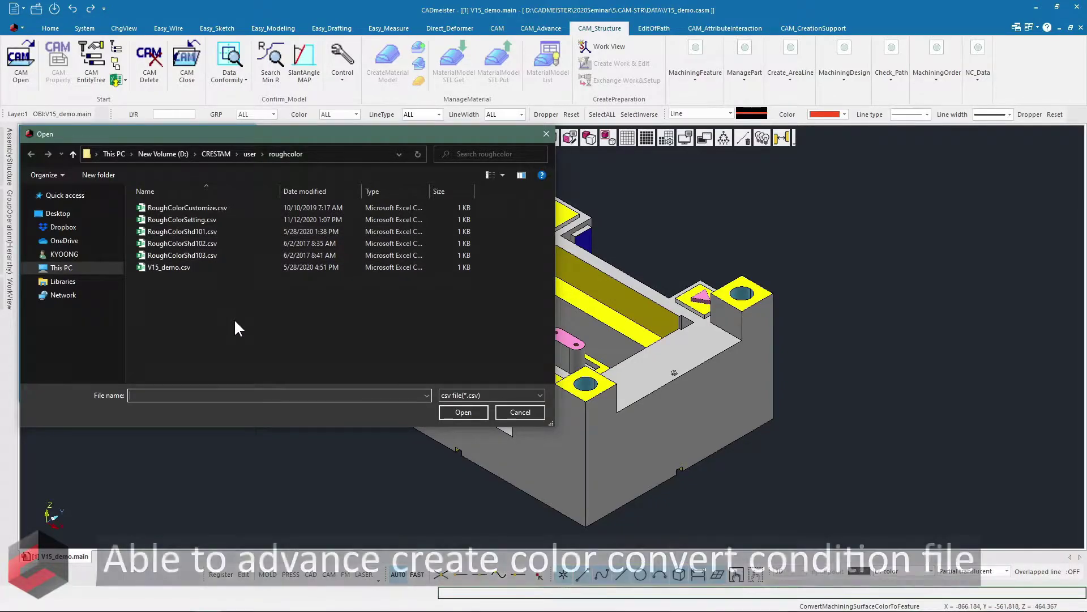
left_click(202, 265)
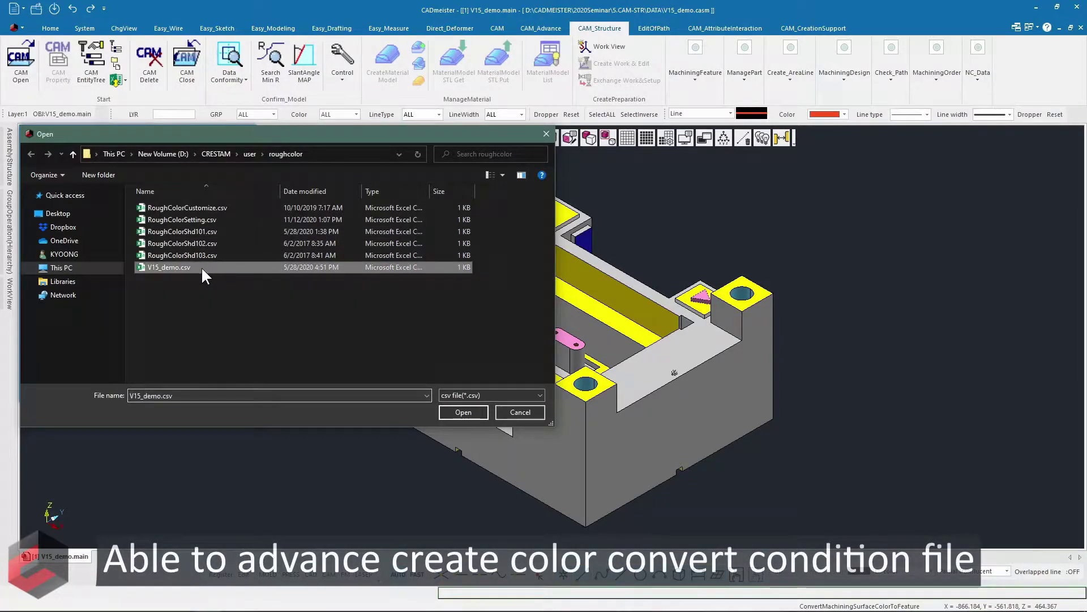
left_click(452, 409)
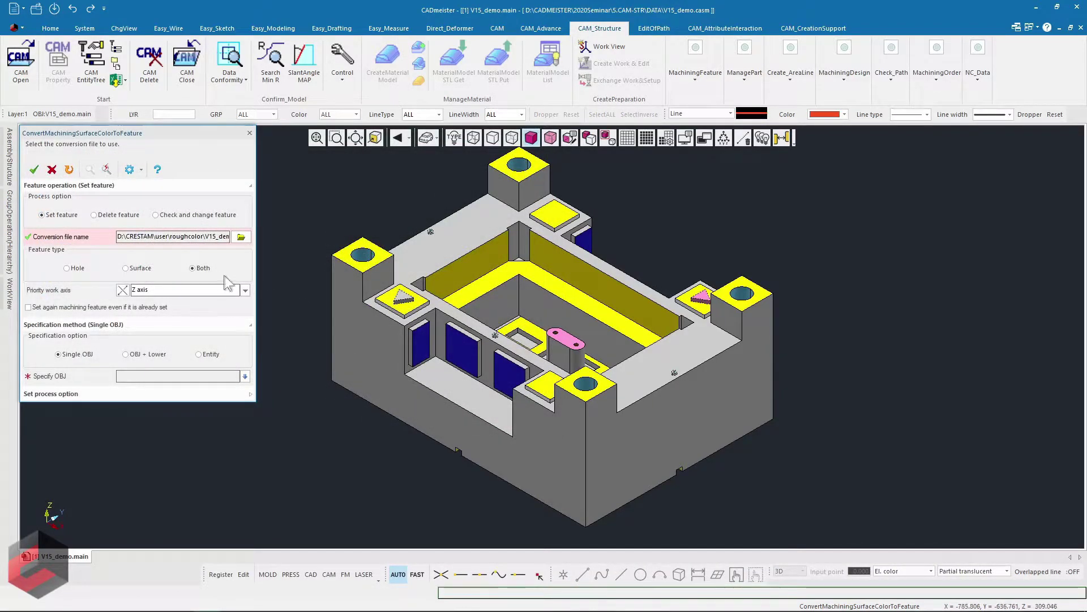
left_click(199, 355)
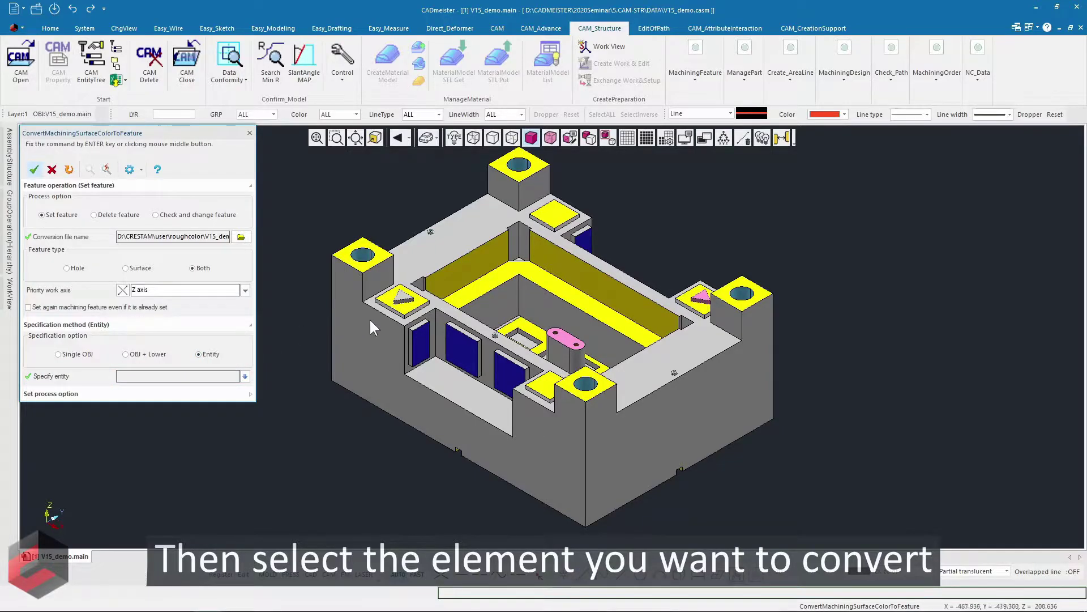
left_click(380, 337)
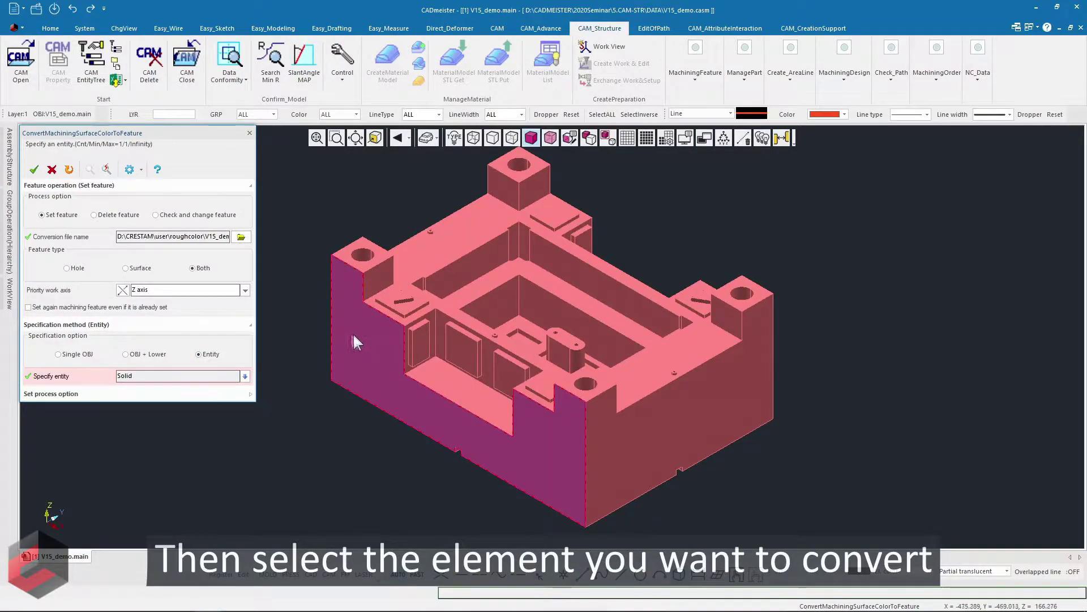
left_click(34, 170)
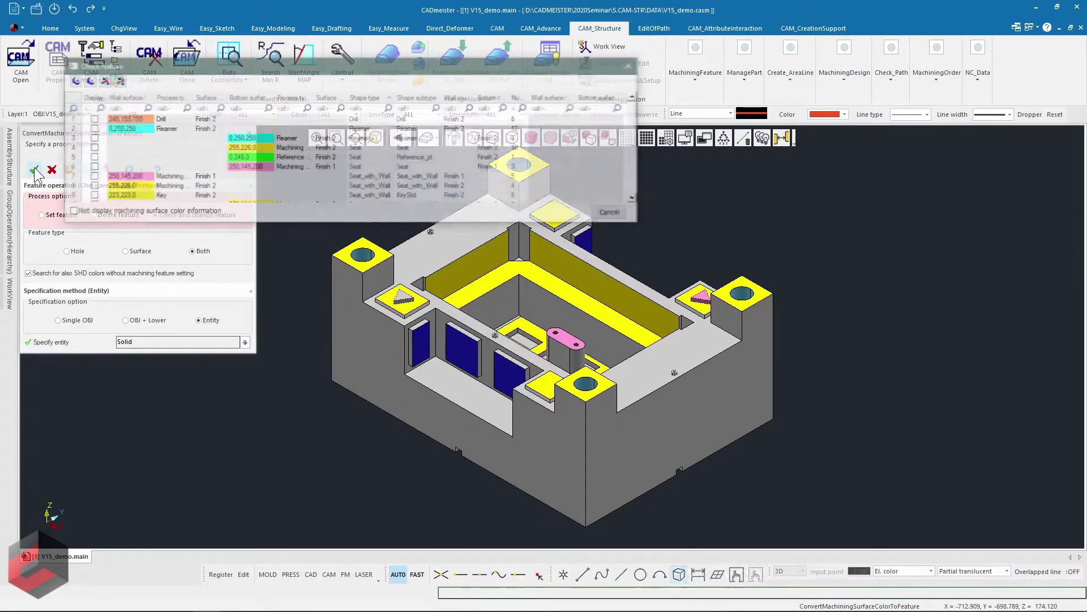
Step: Enlarge the Check feature list, tick Display for the Seat, Seat_with_Wall and KeySlot rows, then close it
left_click_drag(189, 71, 149, 138)
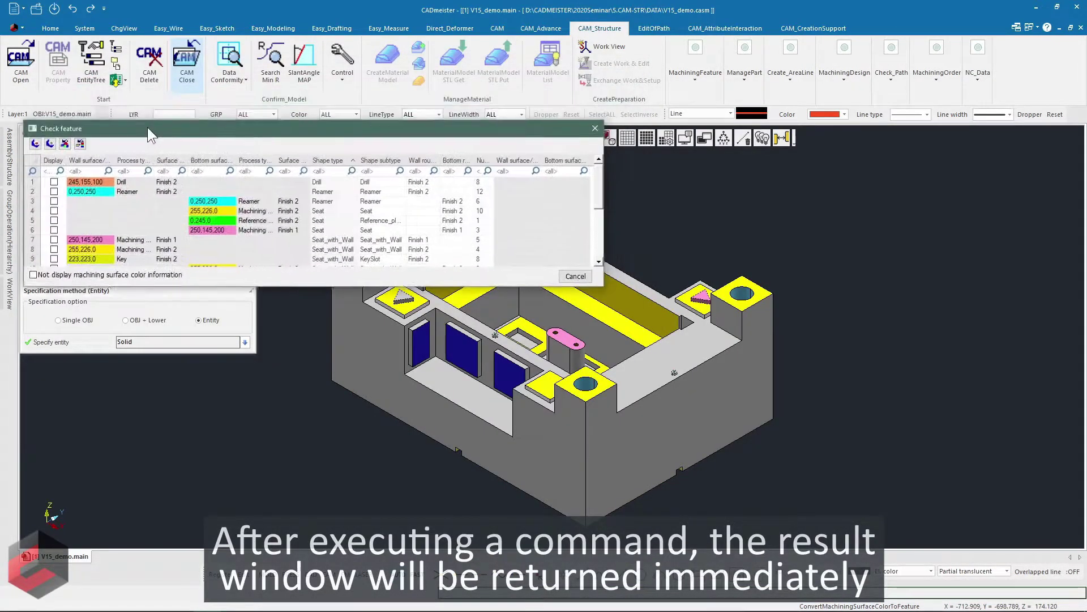
left_click_drag(601, 288, 633, 392)
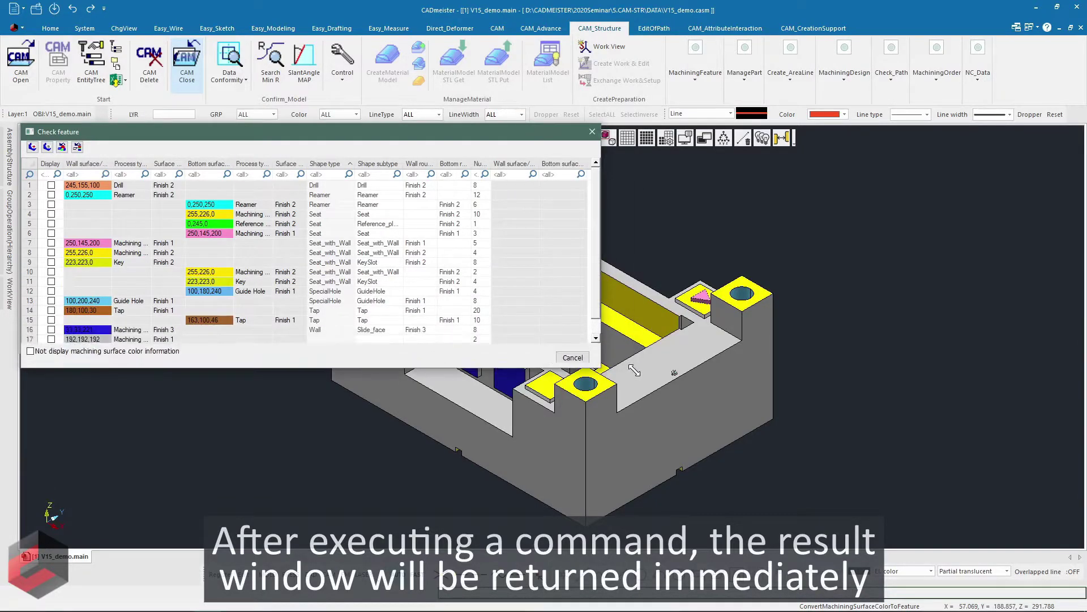
scroll(656, 434, "down", 3)
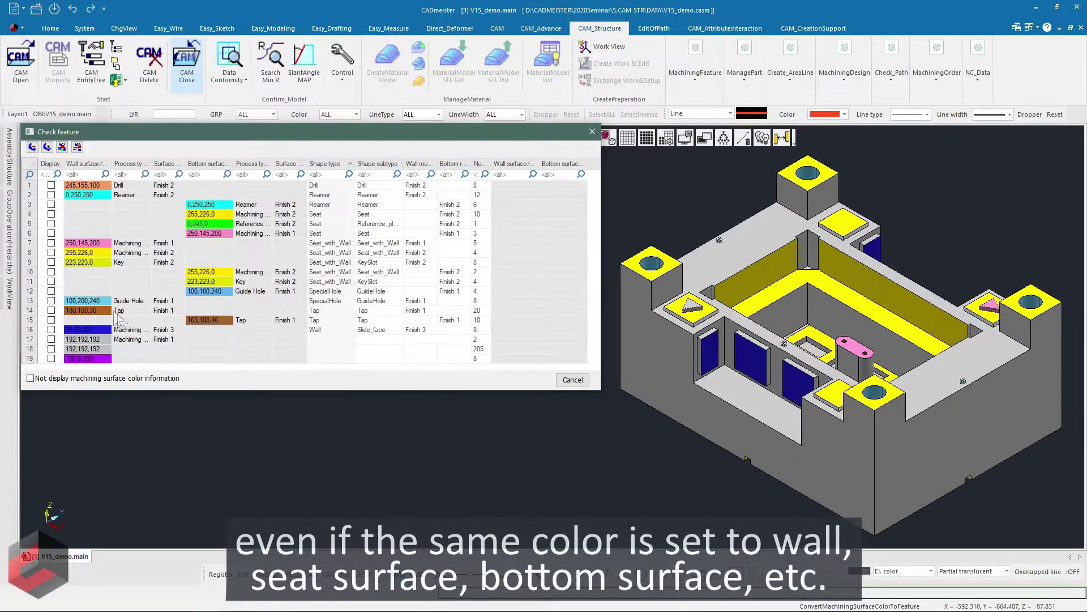
left_click(38, 215)
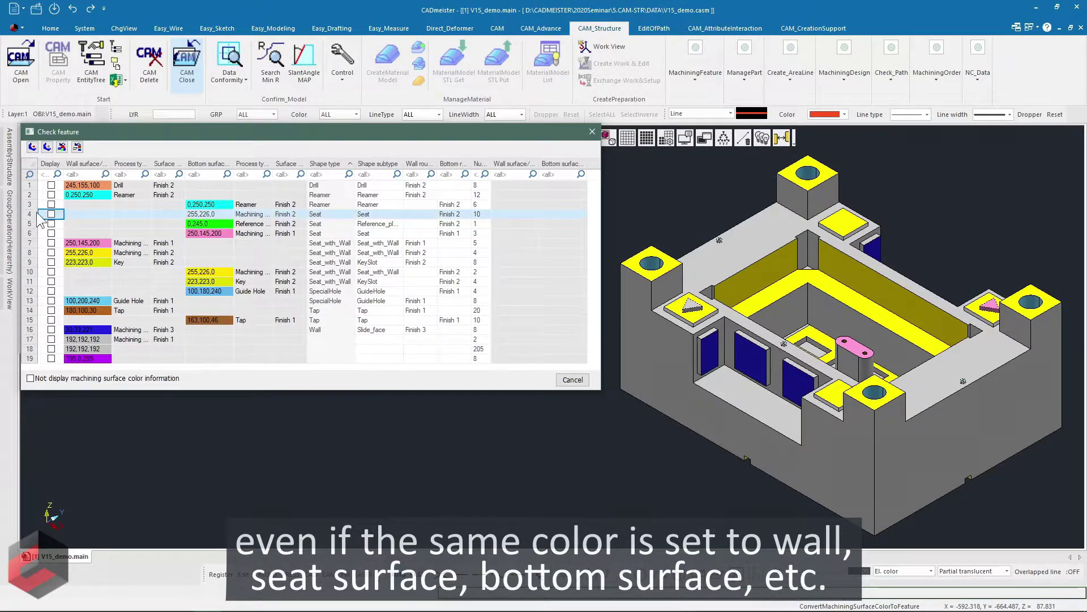
left_click(28, 253, "ctrl")
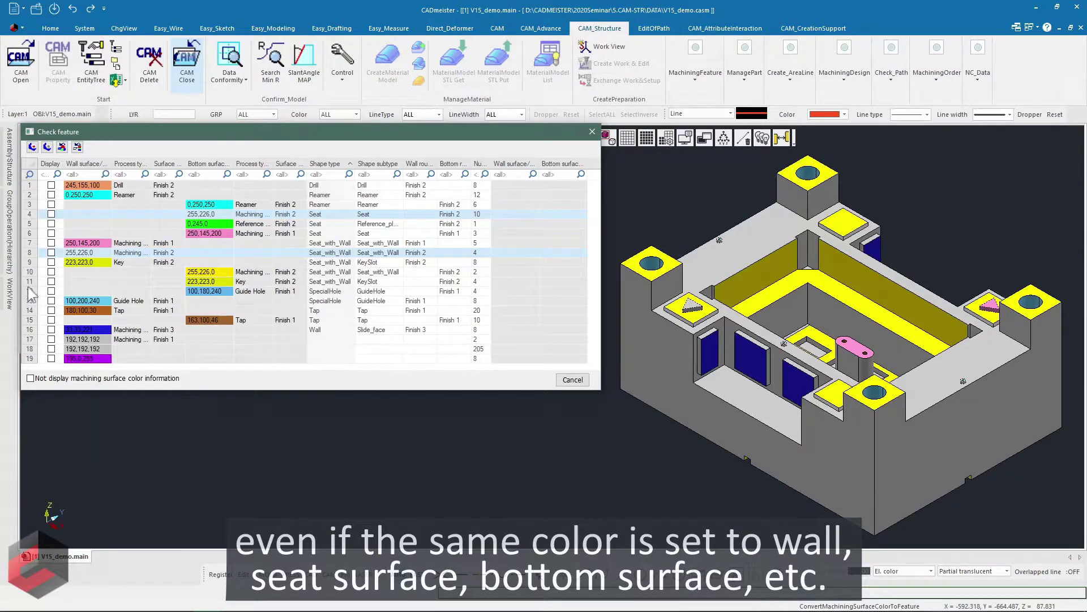
left_click(30, 282, "ctrl")
left_click(29, 262, "ctrl")
left_click(51, 281)
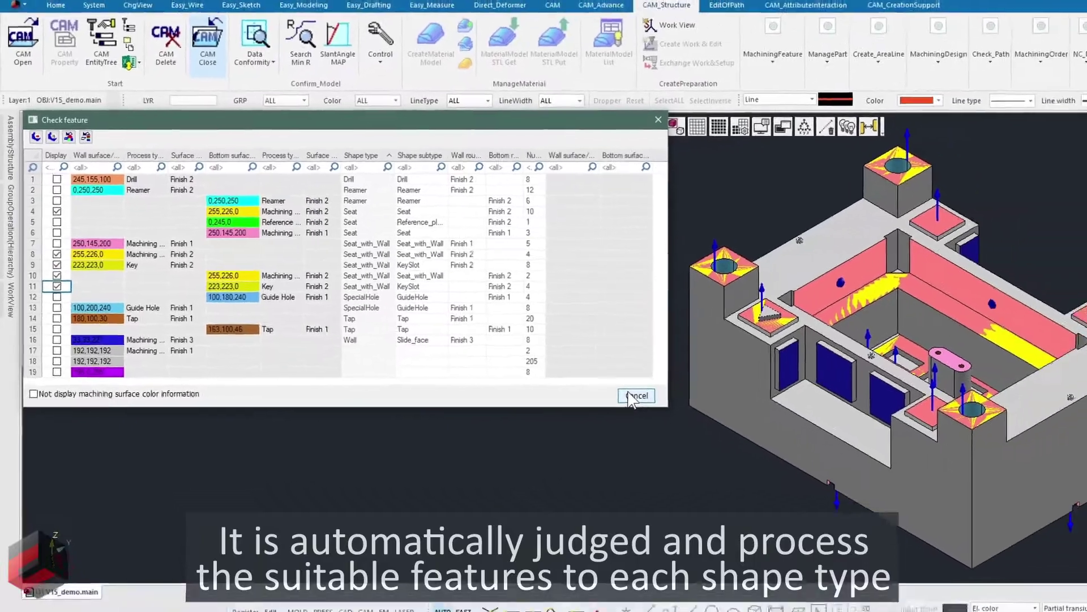
left_click(636, 396)
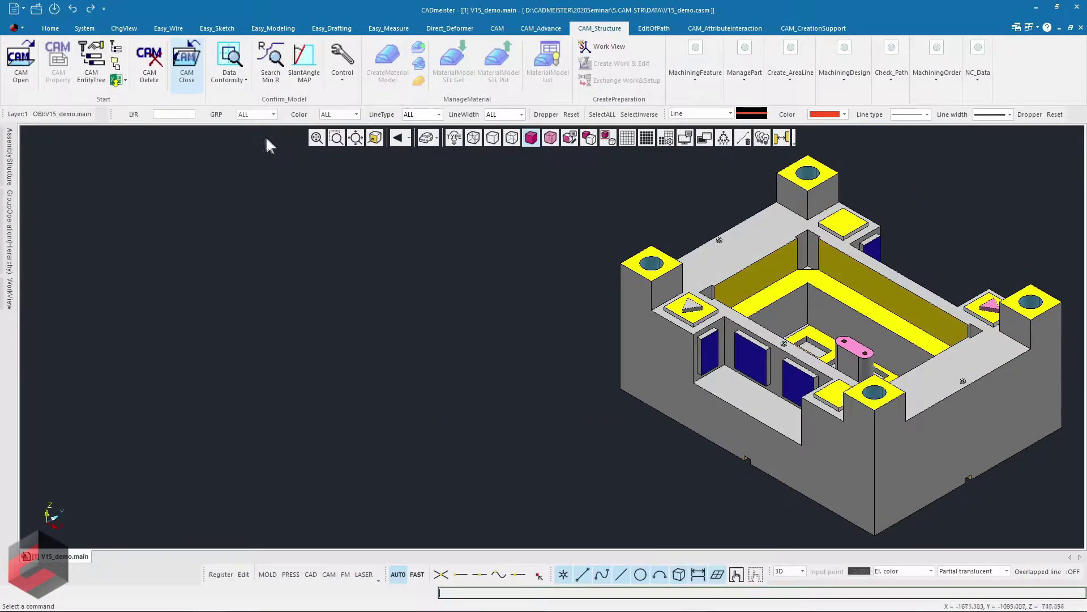
Step: Load the V15_demo_opt CAM structure with toolpaths and group the entity tree by machining section
left_click(315, 138)
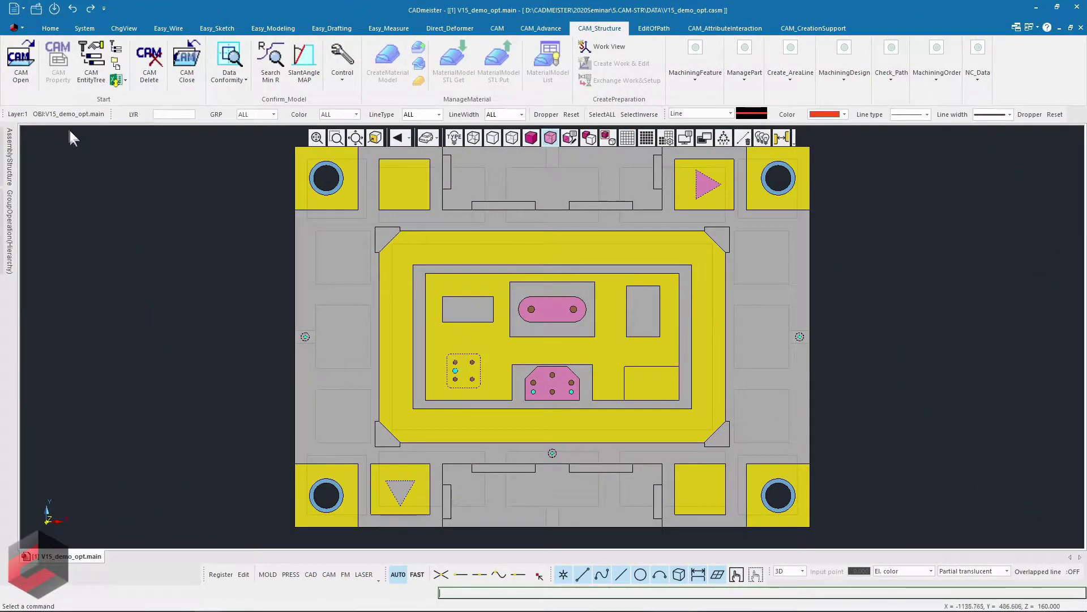
left_click(21, 61)
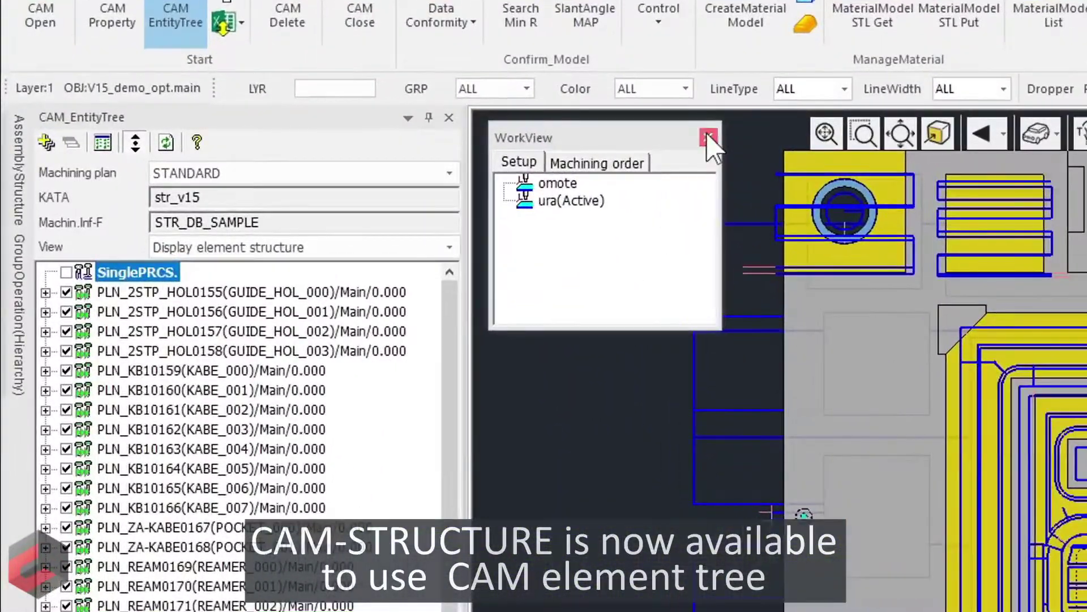
left_click(368, 139)
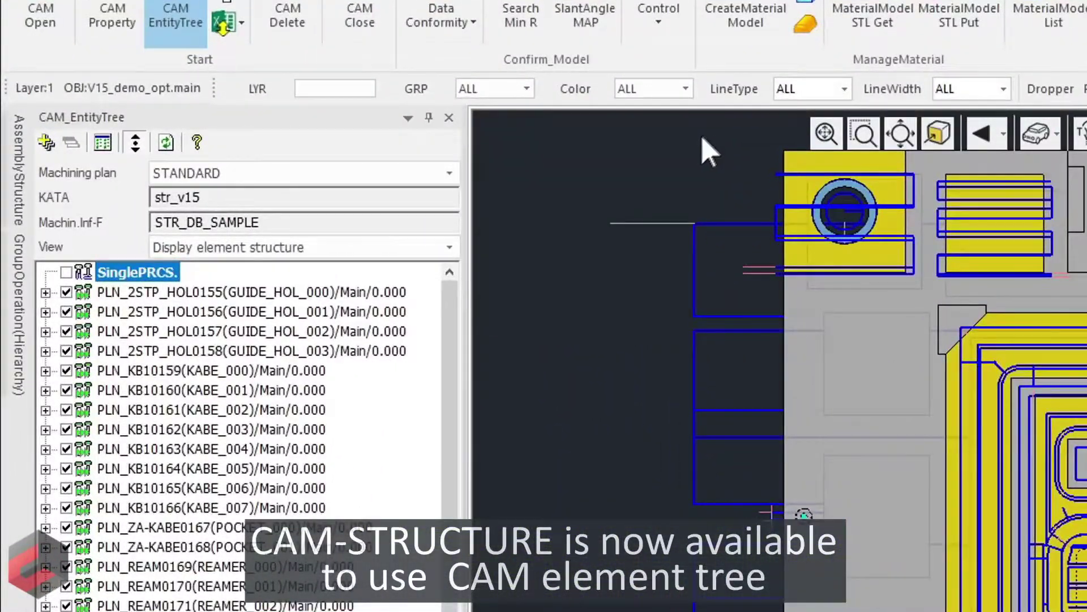
left_click(457, 253)
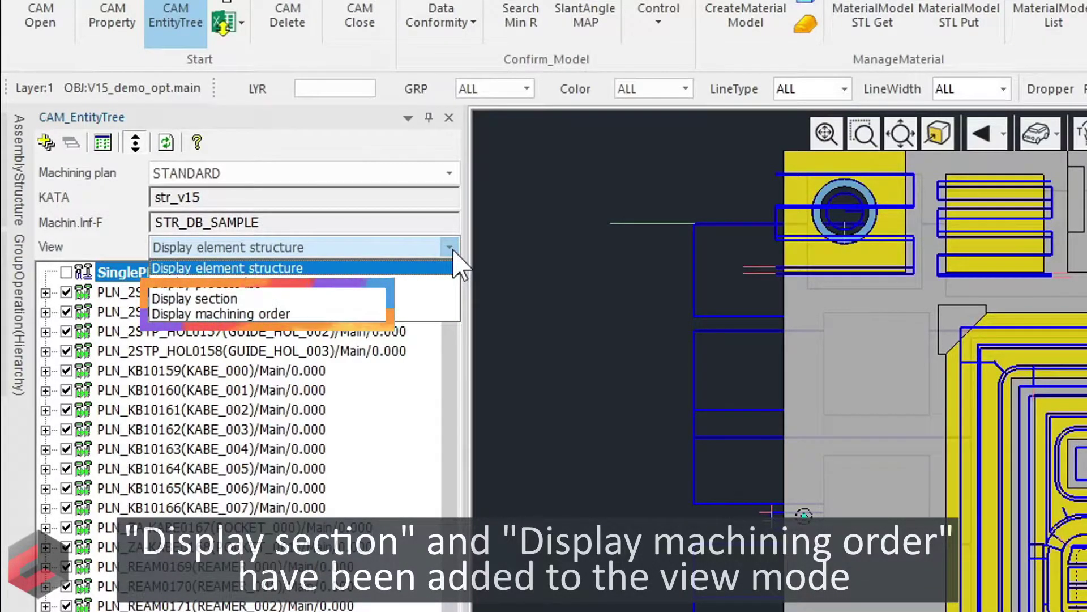
left_click(430, 298)
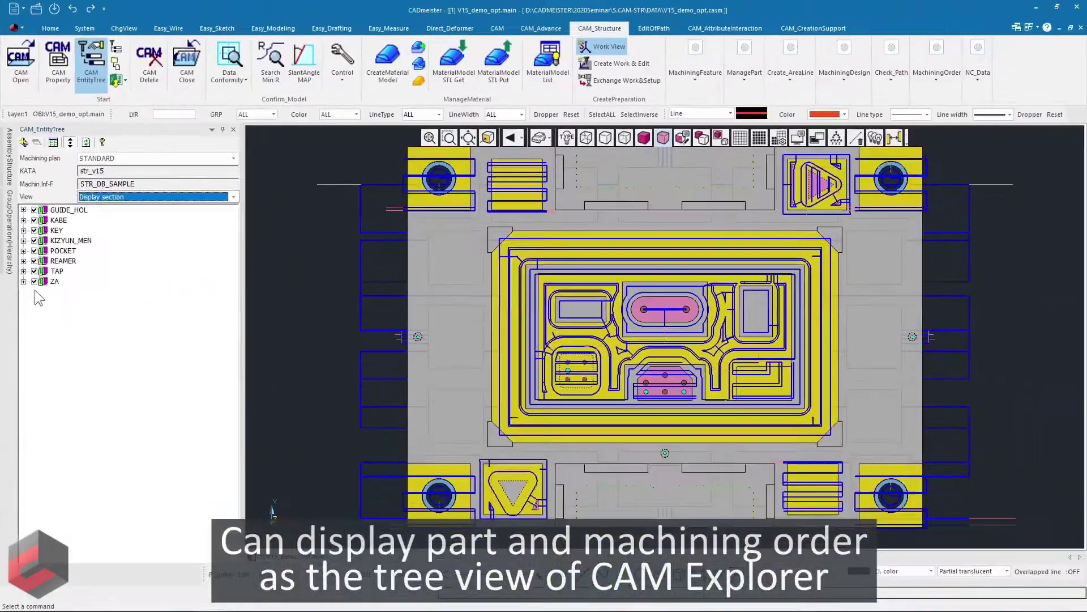
Step: List the ZA processes in CAM Explorer, auto-hide the explorer, collapse ZA and select all groups
left_click(23, 281)
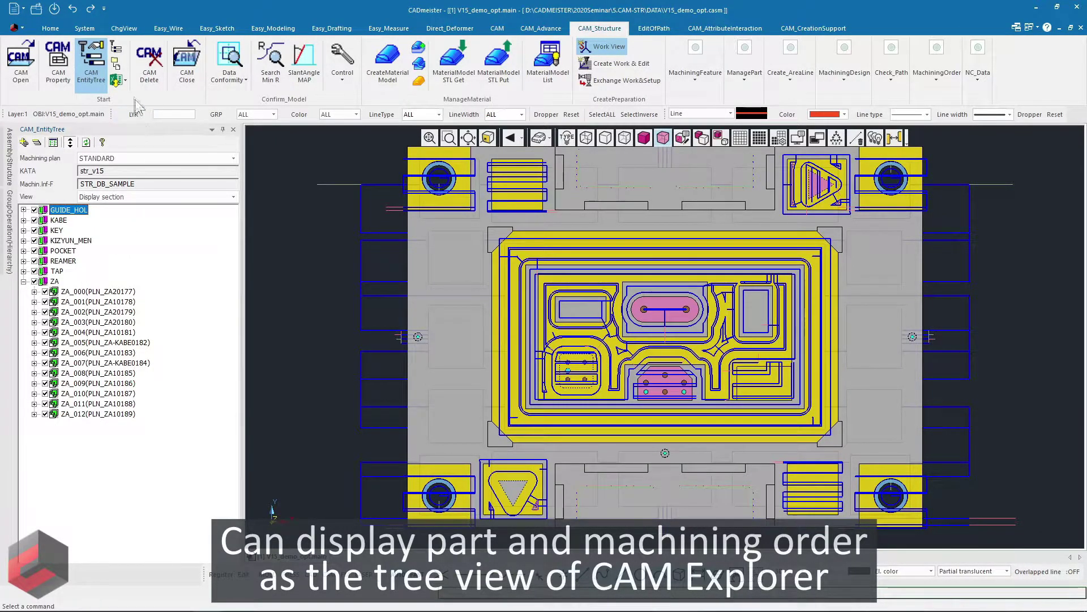
left_click(119, 50)
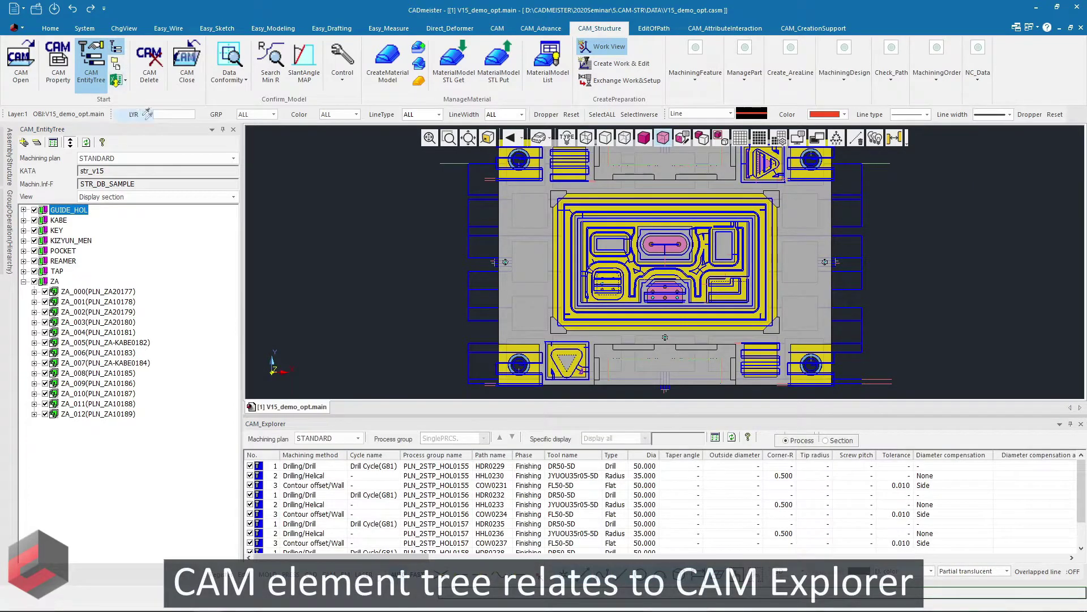
left_click(54, 283)
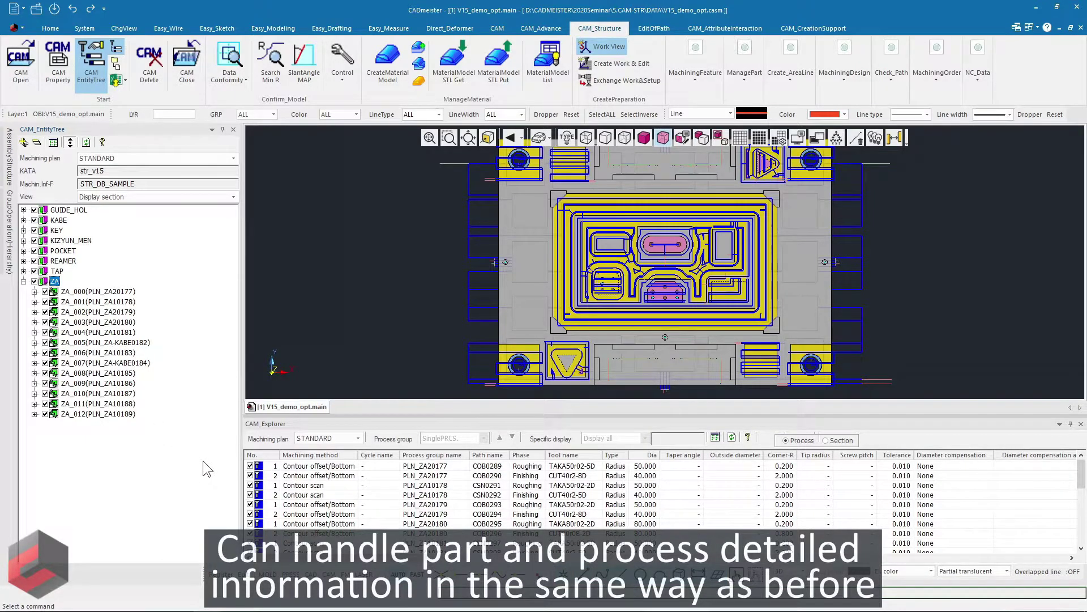
left_click(1069, 424)
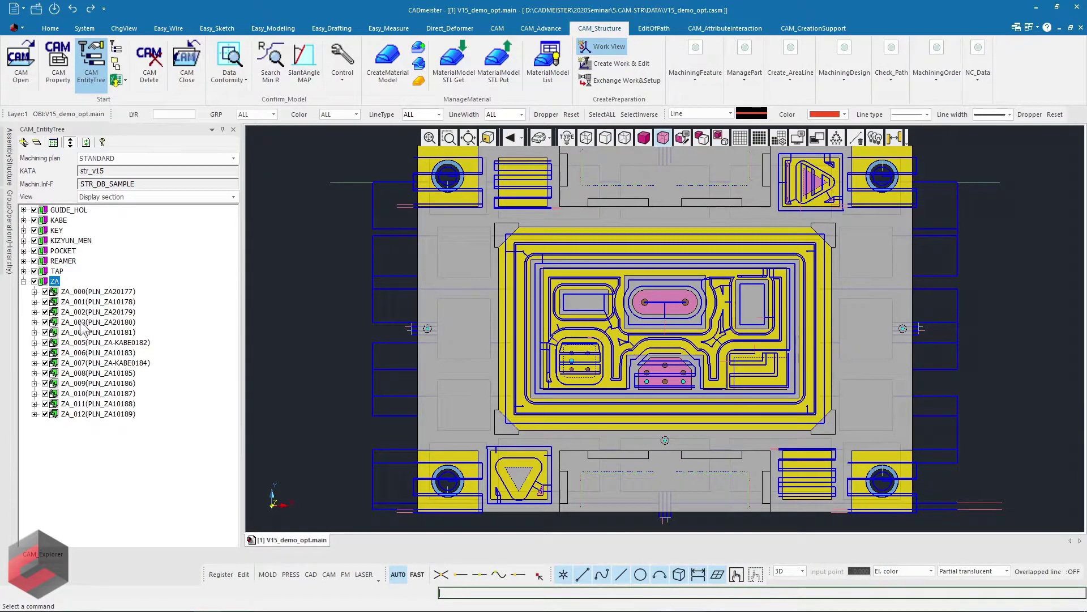
left_click(23, 281)
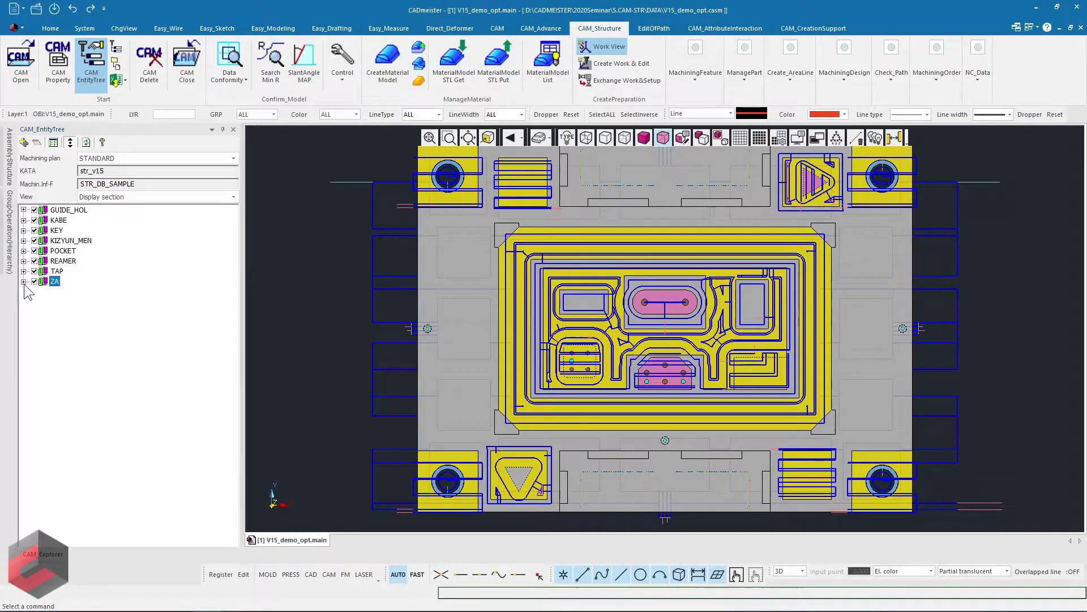
key("ctrl+a")
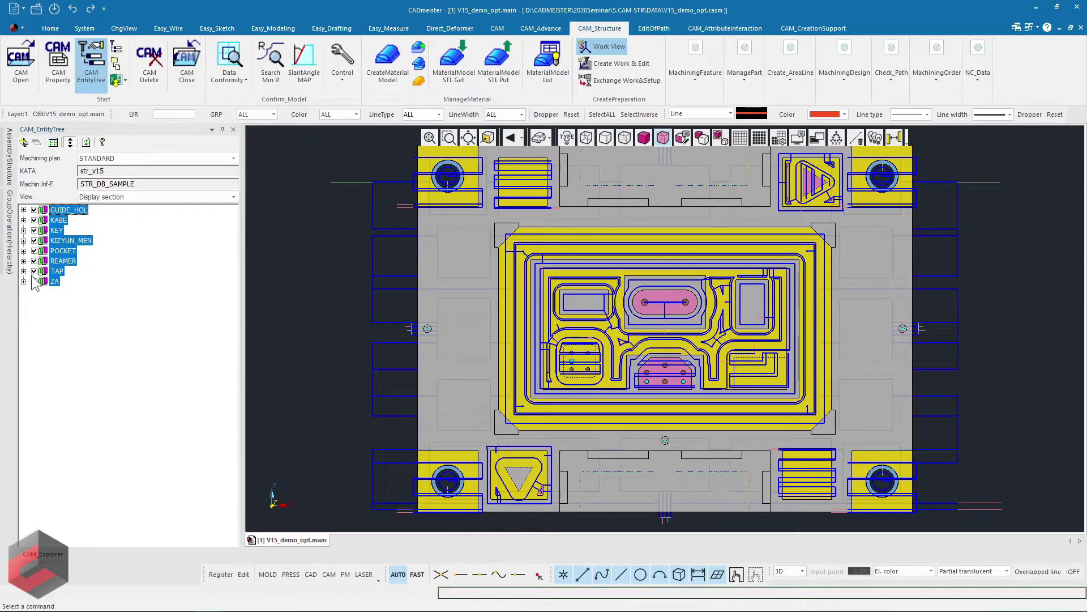
Step: Hide all toolpaths, highlight POCKET_000 and POCKET_001, then expand POCKET_000 and show path COB0258
left_click(33, 281)
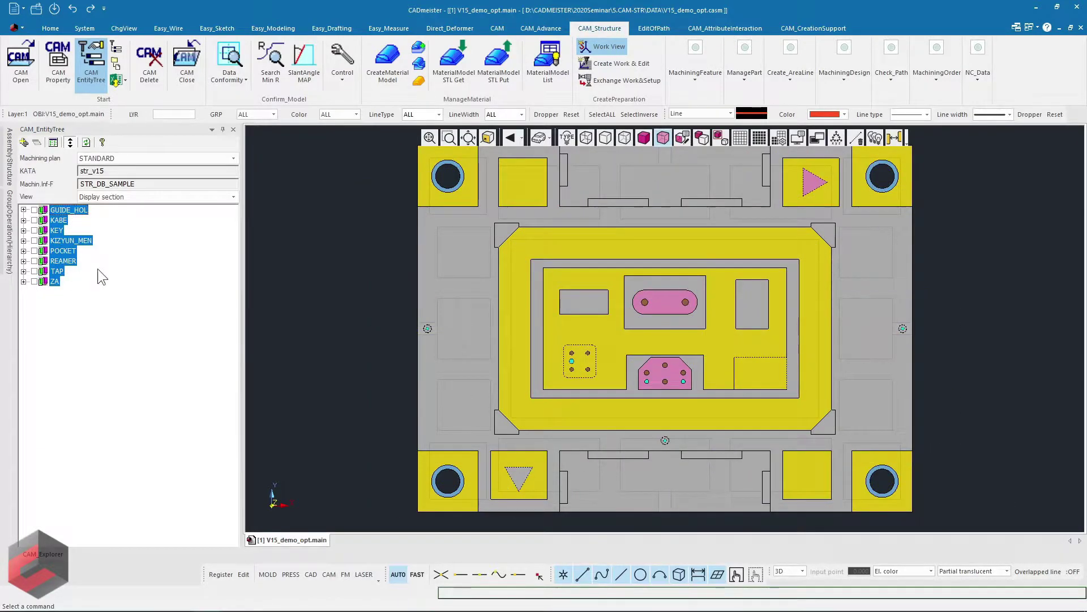
left_click(77, 281)
left_click(24, 251)
left_click(63, 261)
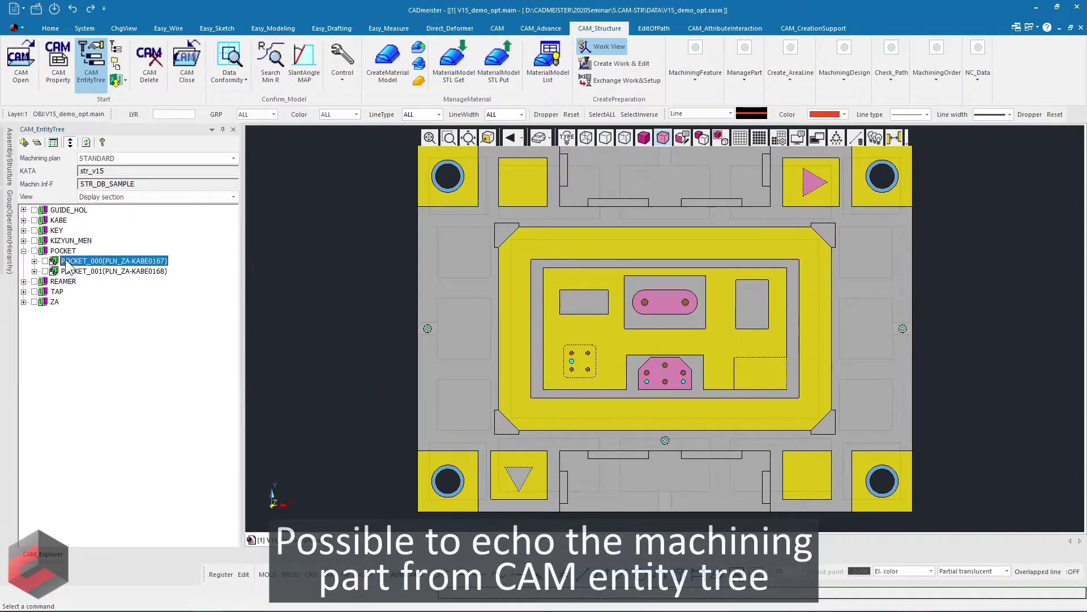
left_click(67, 273, "shift")
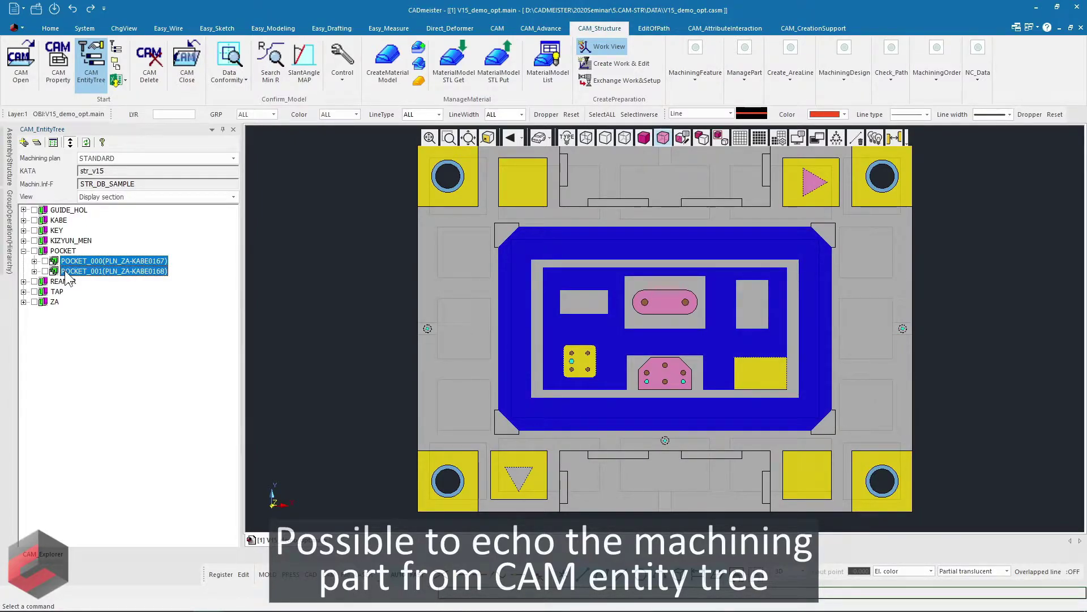
key("Escape")
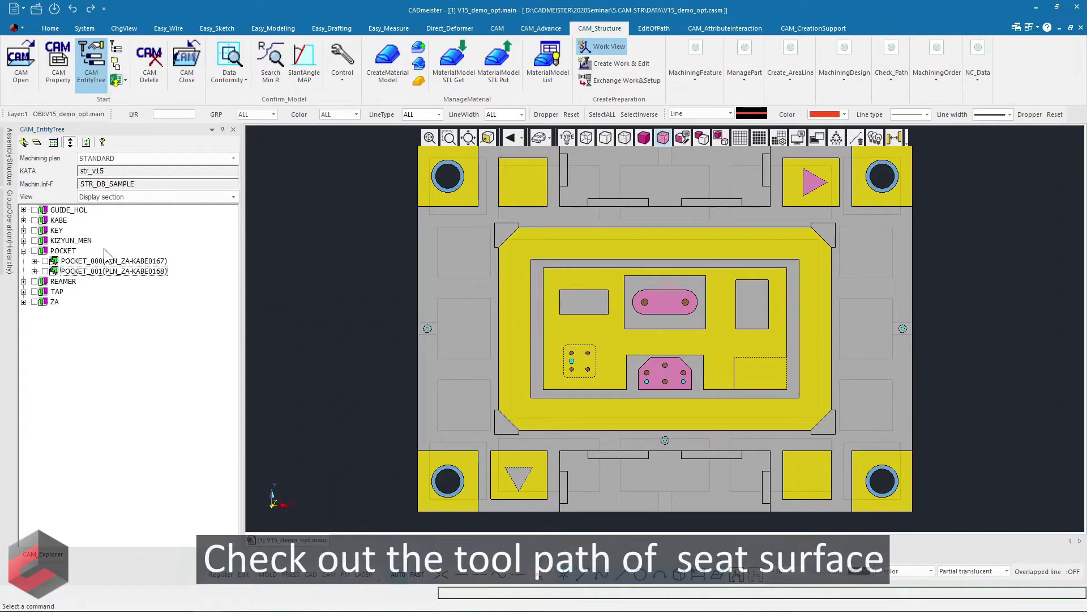
left_click(34, 261)
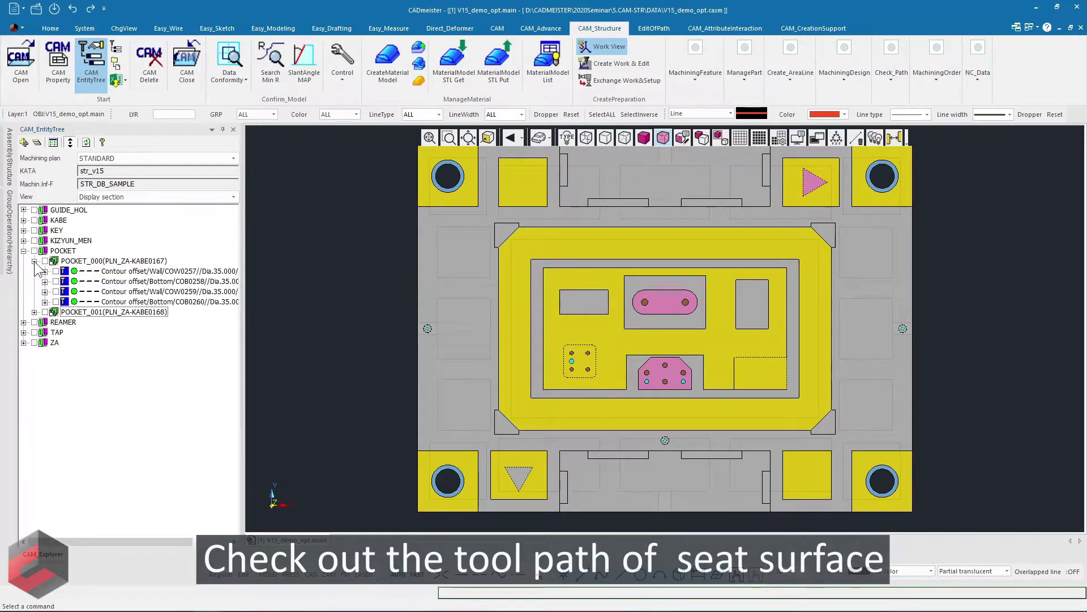
left_click(56, 281)
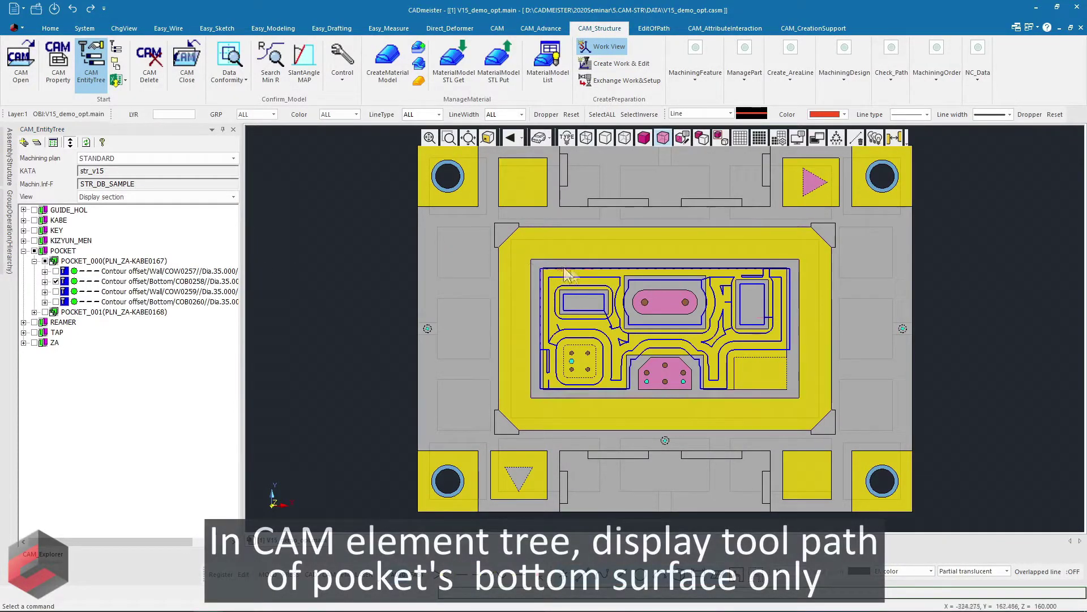
Step: Zoom and orbit close over the COB0258 pocket bottom path around the island, then start Disp_Tool_By_Wire
scroll(692, 339, "up", 5)
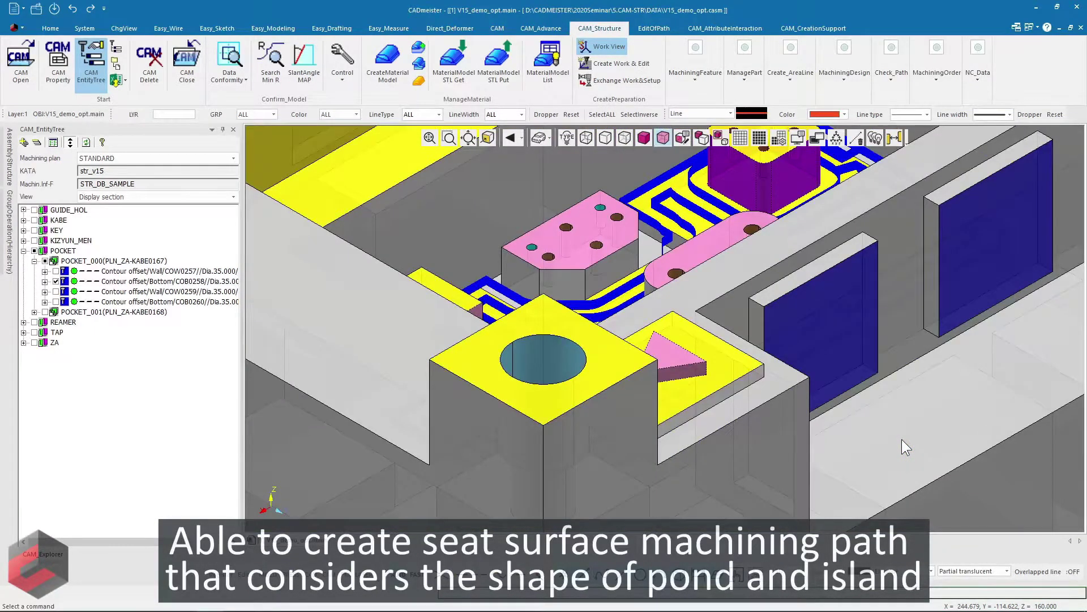
middle_click_drag(845, 285, 767, 427)
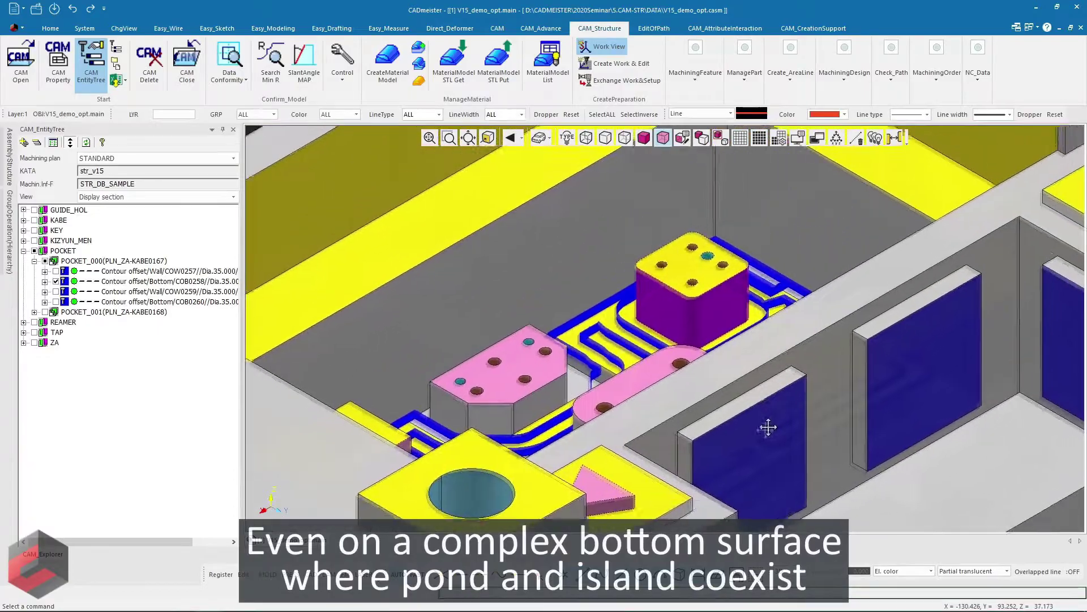
scroll(781, 376, "up", 3)
scroll(664, 346, "up", 2)
middle_click_drag(664, 347, 691, 410)
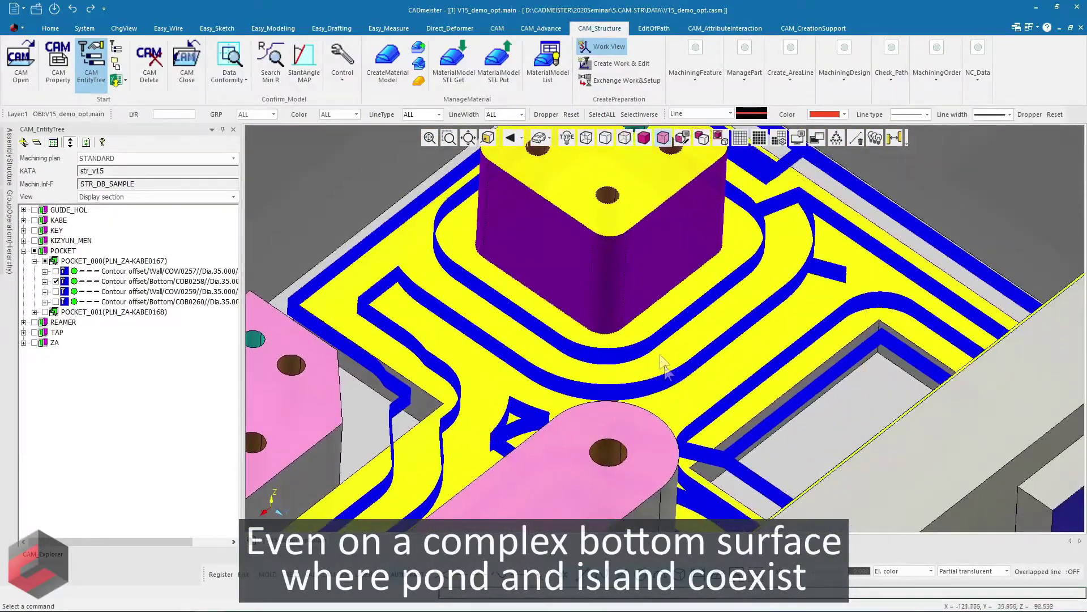
mouse_move(691, 410)
middle_mouse_down()
mouse_move(700, 430)
mouse_move(673, 396)
mouse_move(593, 403)
mouse_move(755, 342)
middle_mouse_up()
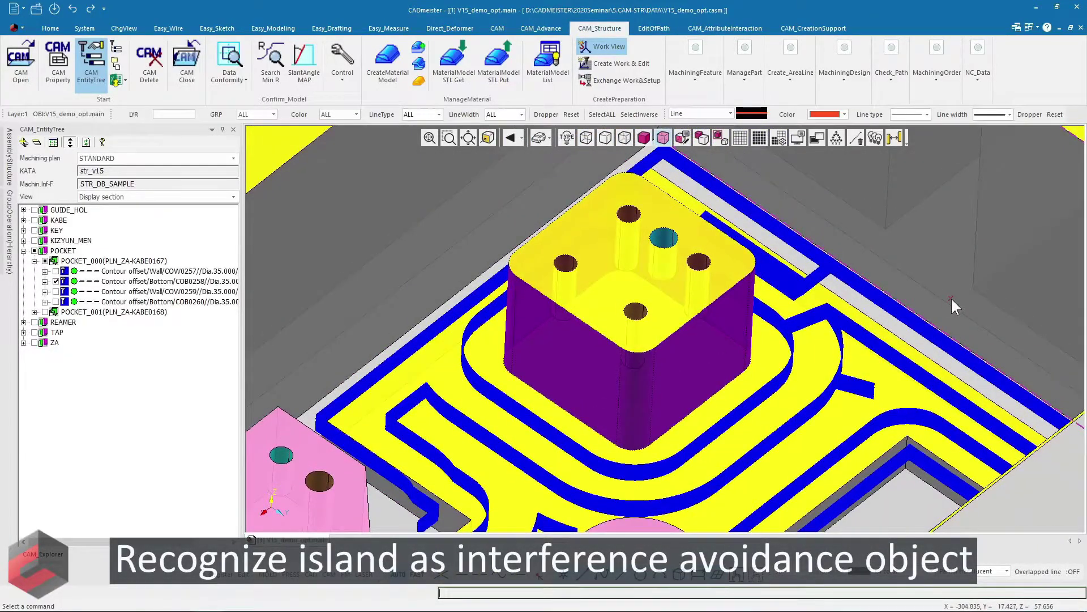
left_click(898, 99)
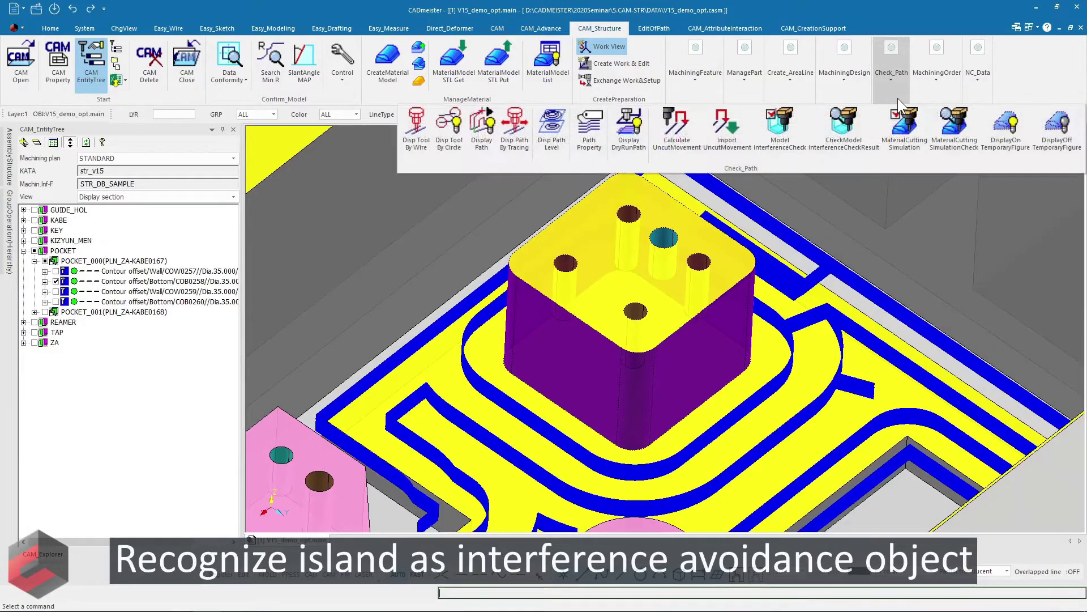
left_click(427, 149)
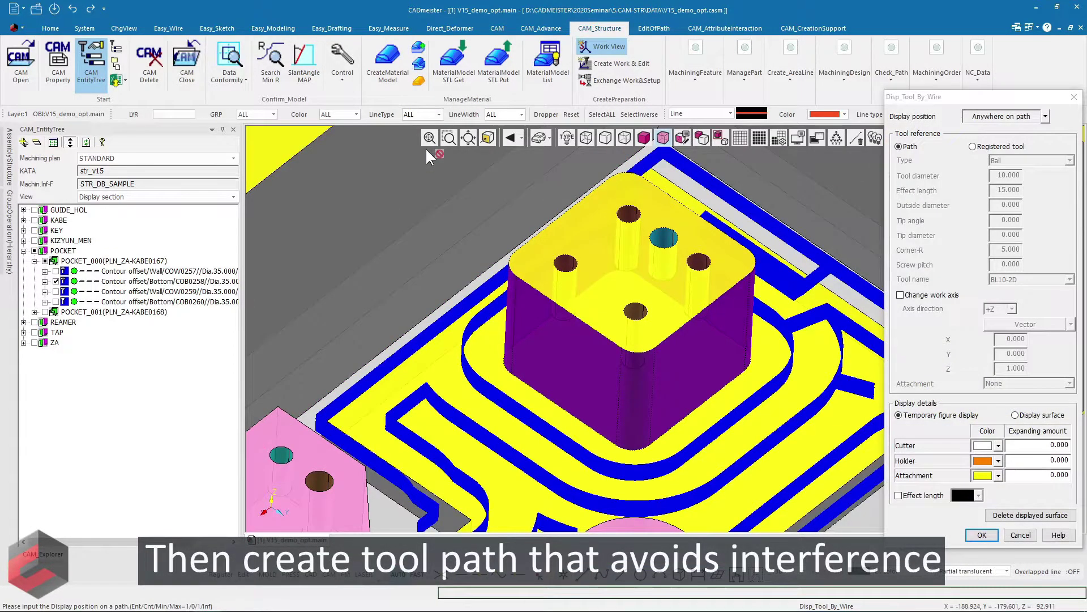
Step: Place the tool as a solid surface on the island-wall path and orbit to inspect it
left_click(533, 432)
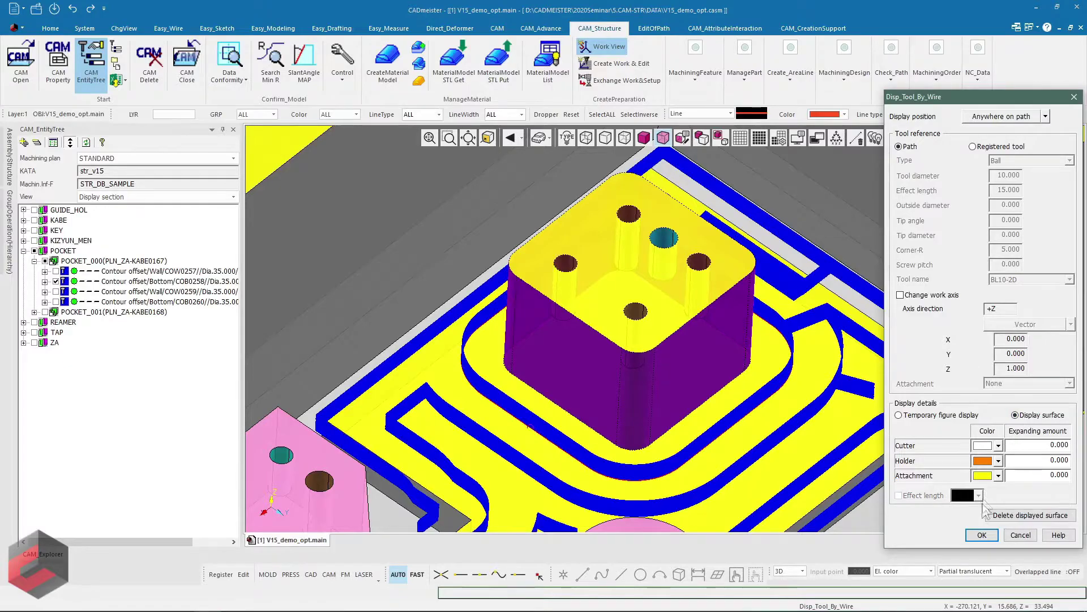
left_click(981, 536)
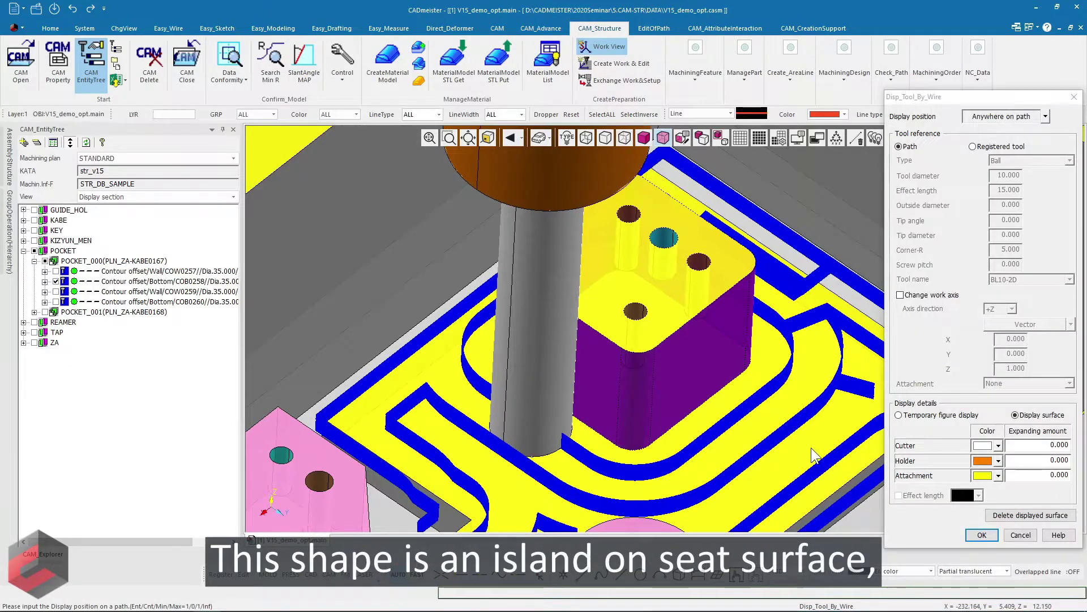
mouse_move(667, 473)
middle_mouse_down()
mouse_move(584, 474)
mouse_move(535, 436)
middle_mouse_up()
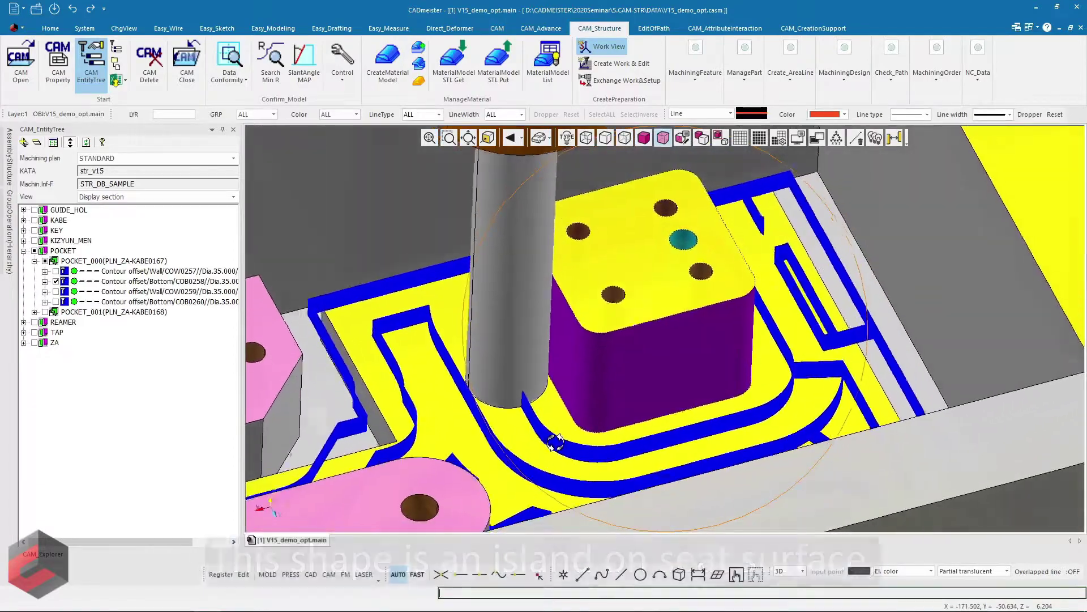
middle_click_drag(536, 436, 542, 419)
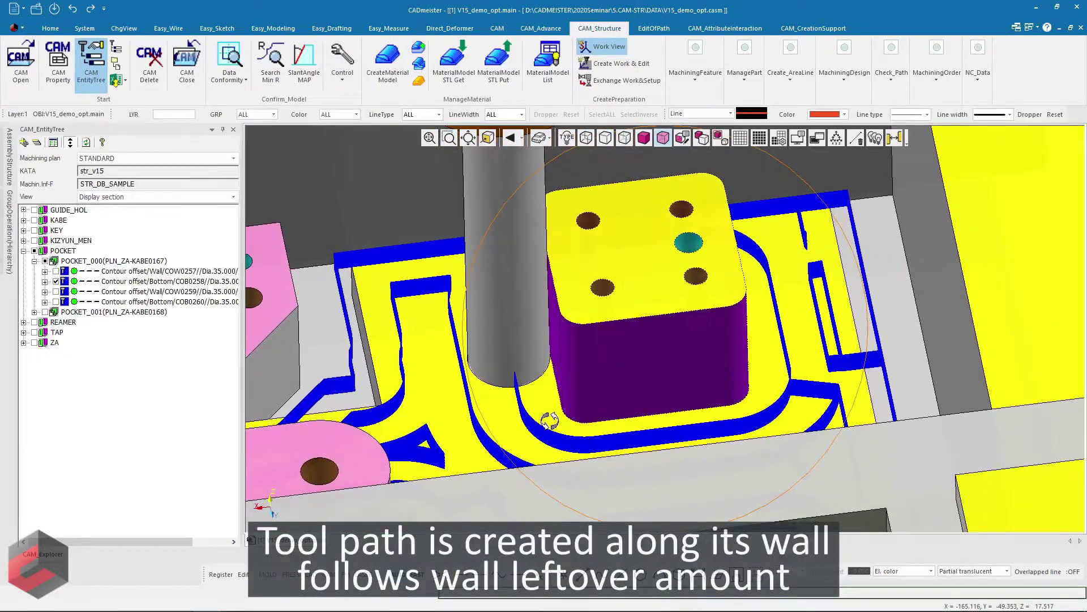
mouse_move(549, 416)
middle_mouse_down()
mouse_move(559, 413)
mouse_move(544, 406)
middle_mouse_up()
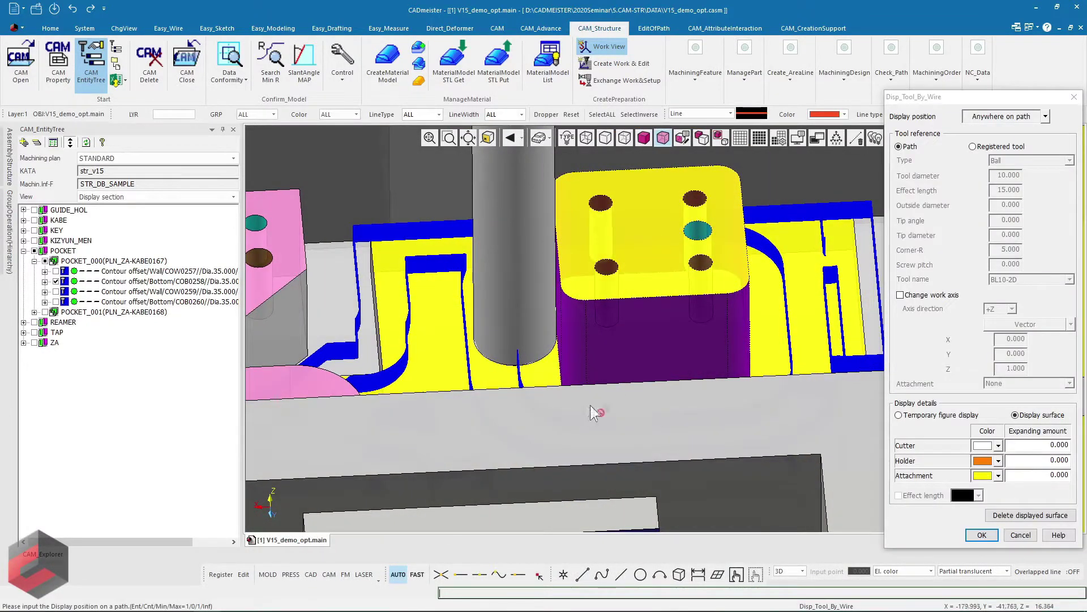
Step: Zoom back out around the pocket, delete the displayed tool, and exit the tool display
key("Escape")
mouse_move(733, 329)
middle_mouse_down()
mouse_move(607, 389)
mouse_move(612, 422)
middle_mouse_up()
scroll(612, 422, "down", 2)
scroll(623, 397, "down", 2)
scroll(629, 391, "down", 2)
scroll(630, 390, "down", 1)
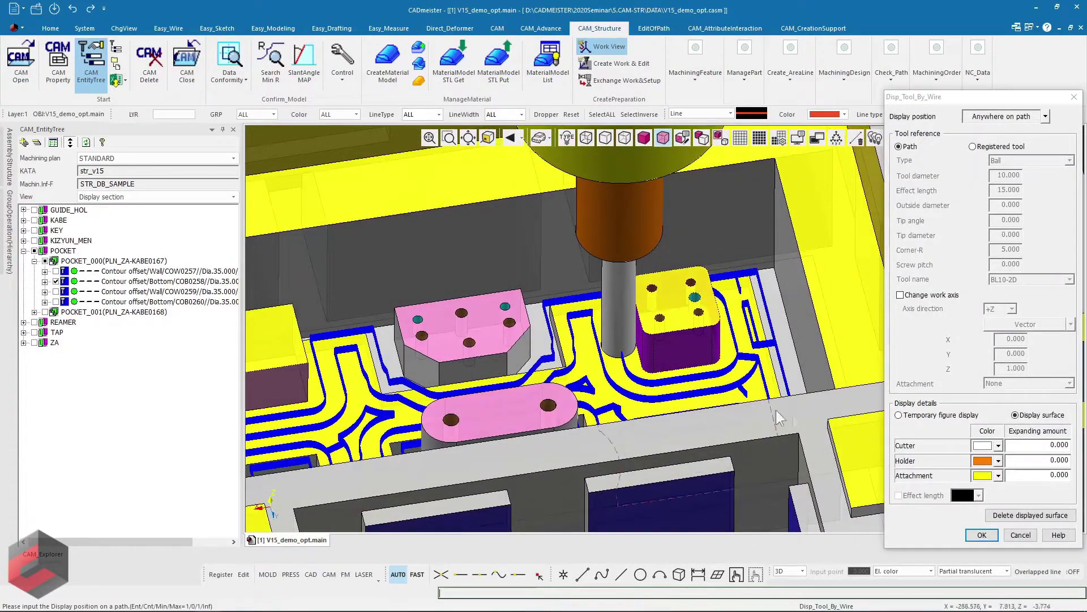
left_click(1019, 515)
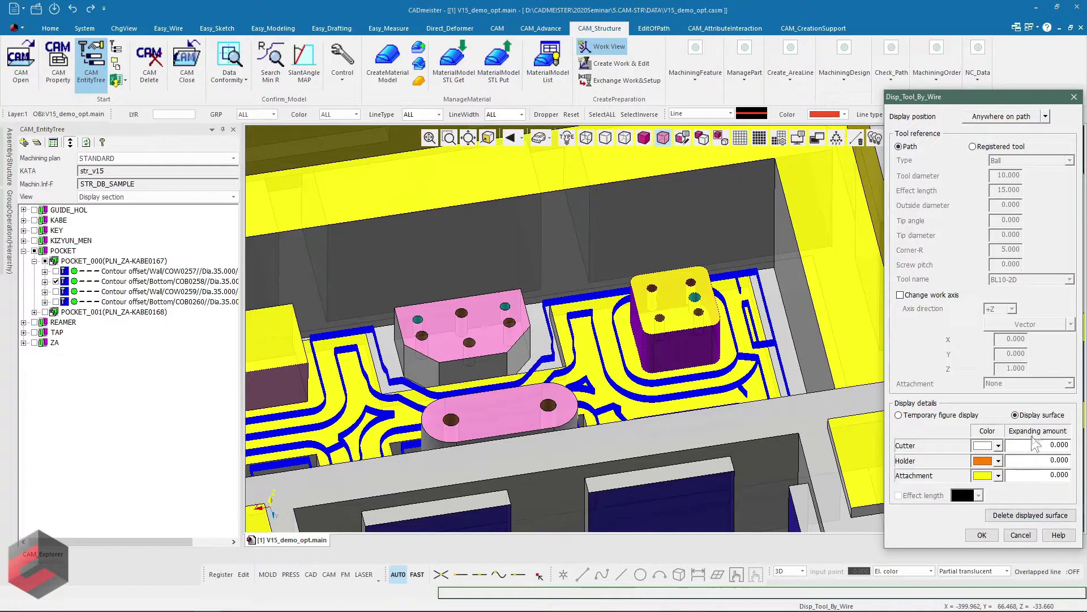
right_click(850, 317)
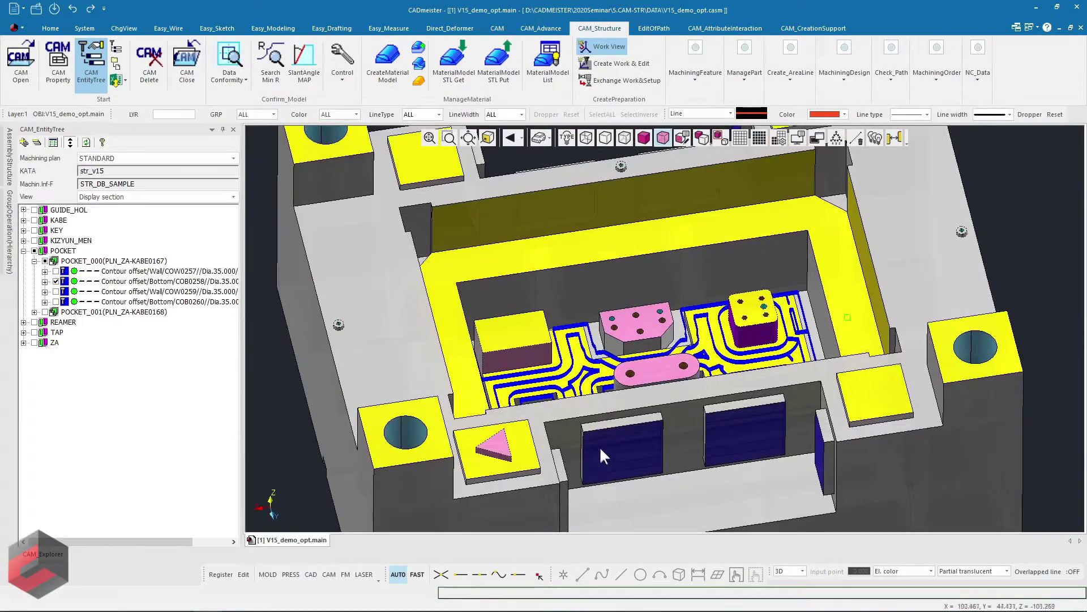
Step: Orbit to the oval island and show the tool on its surrounding pocket path for inspection
mouse_move(568, 425)
middle_mouse_down()
mouse_move(819, 434)
mouse_move(872, 326)
middle_mouse_up()
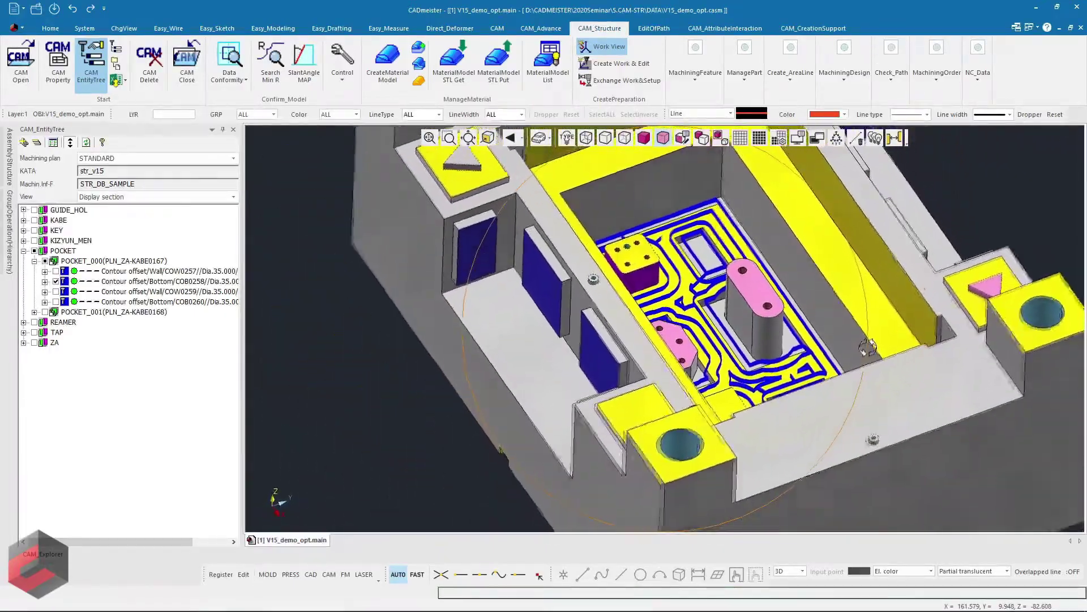
scroll(906, 294, "up", 5)
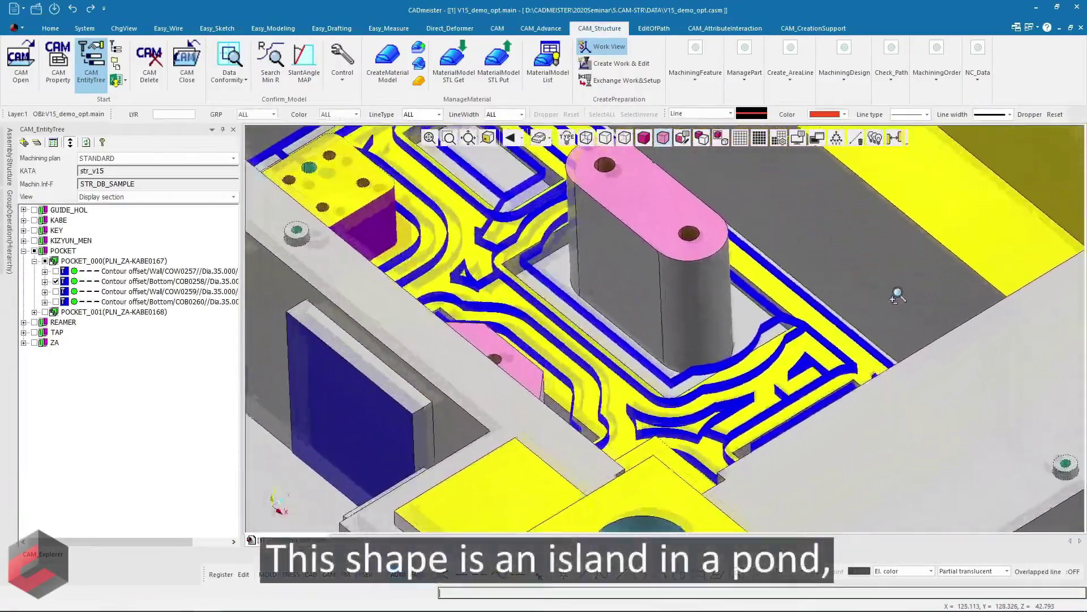
mouse_move(698, 407)
middle_mouse_down()
mouse_move(586, 461)
mouse_move(853, 188)
middle_mouse_up()
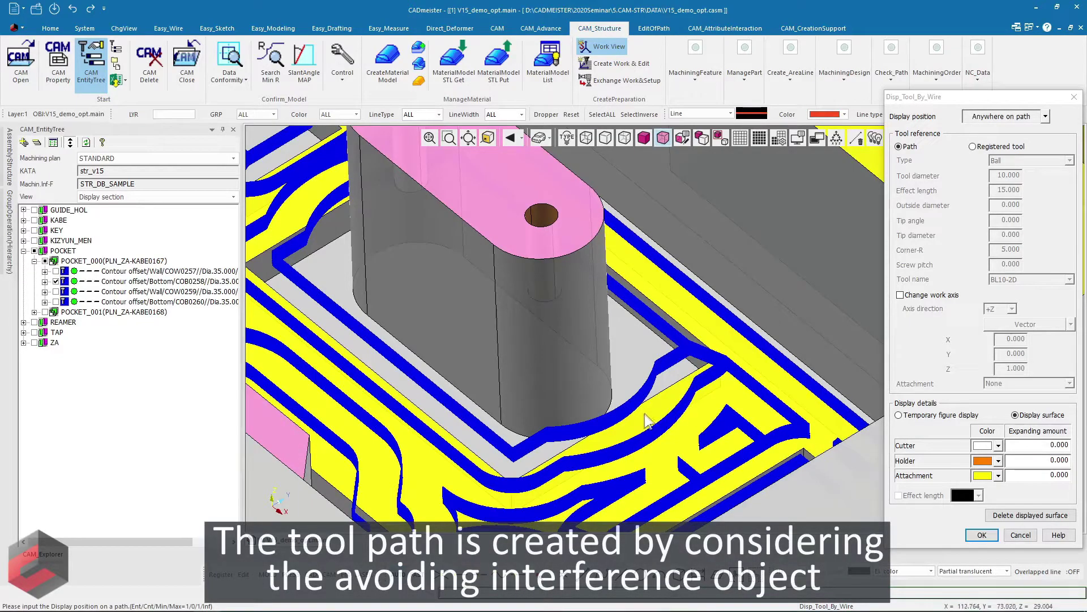
left_click(619, 431)
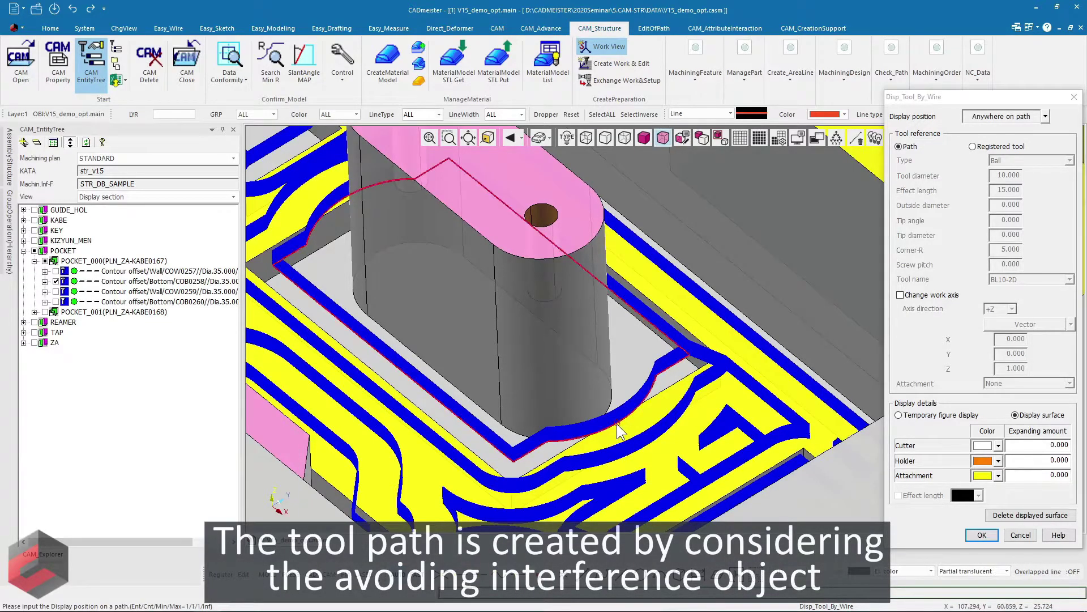
left_click(663, 436)
left_click(982, 535)
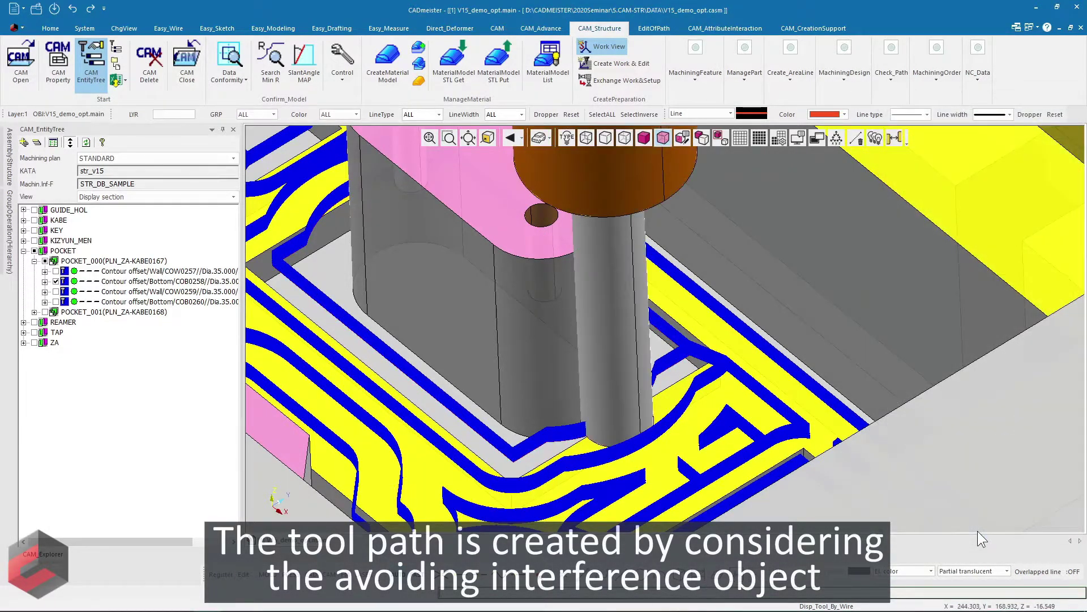
scroll(524, 511, "up", 2)
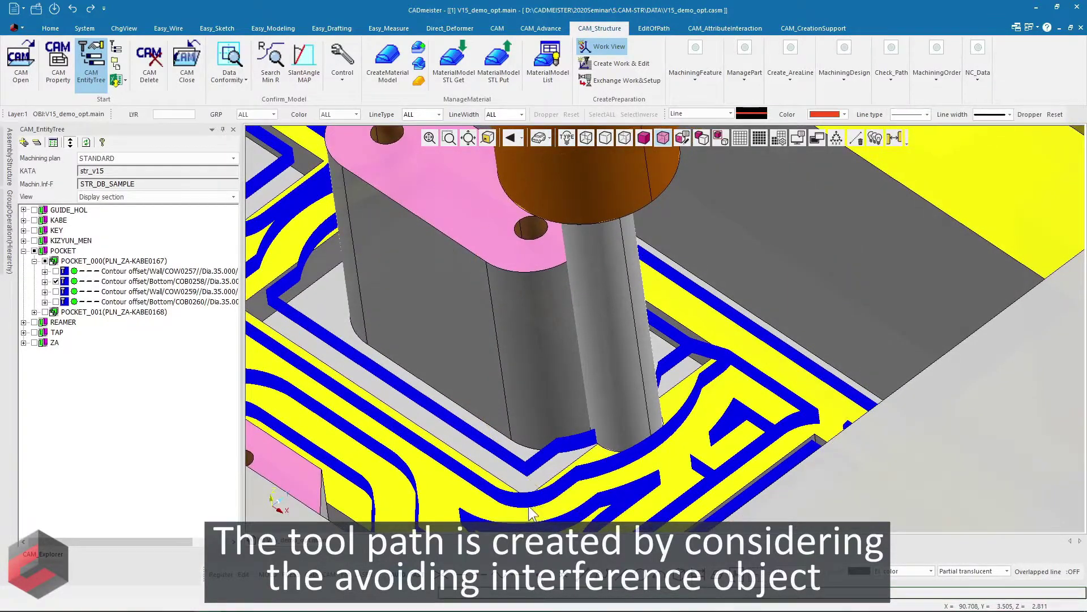
mouse_move(607, 442)
middle_mouse_down()
mouse_move(628, 421)
mouse_move(745, 430)
mouse_move(576, 480)
mouse_move(666, 478)
middle_mouse_up()
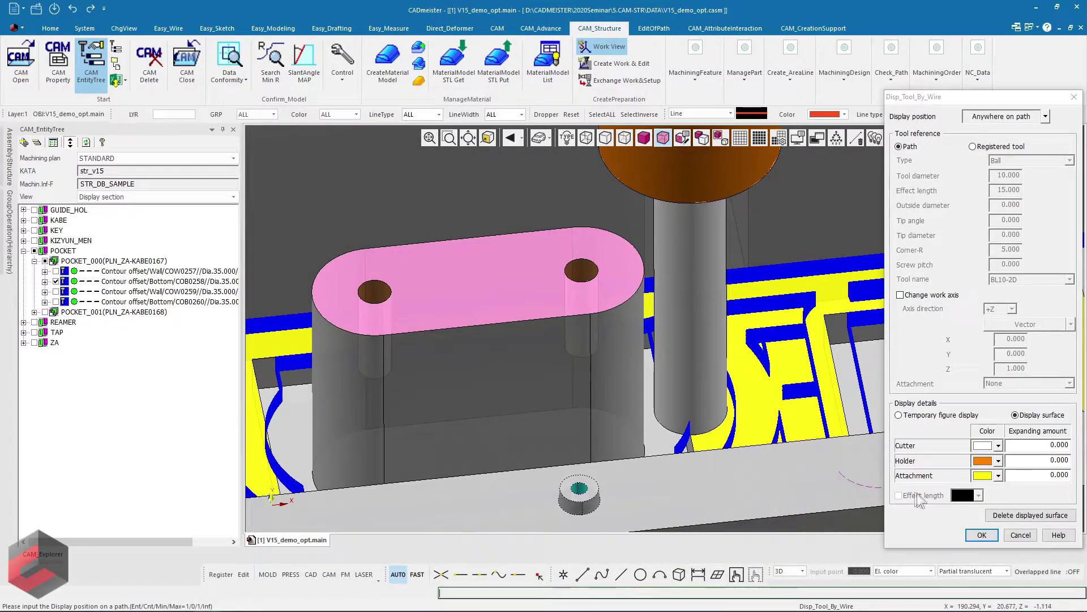
Step: Delete the displayed tool, cancel the tool display, and fit the whole model in view
left_click(995, 516)
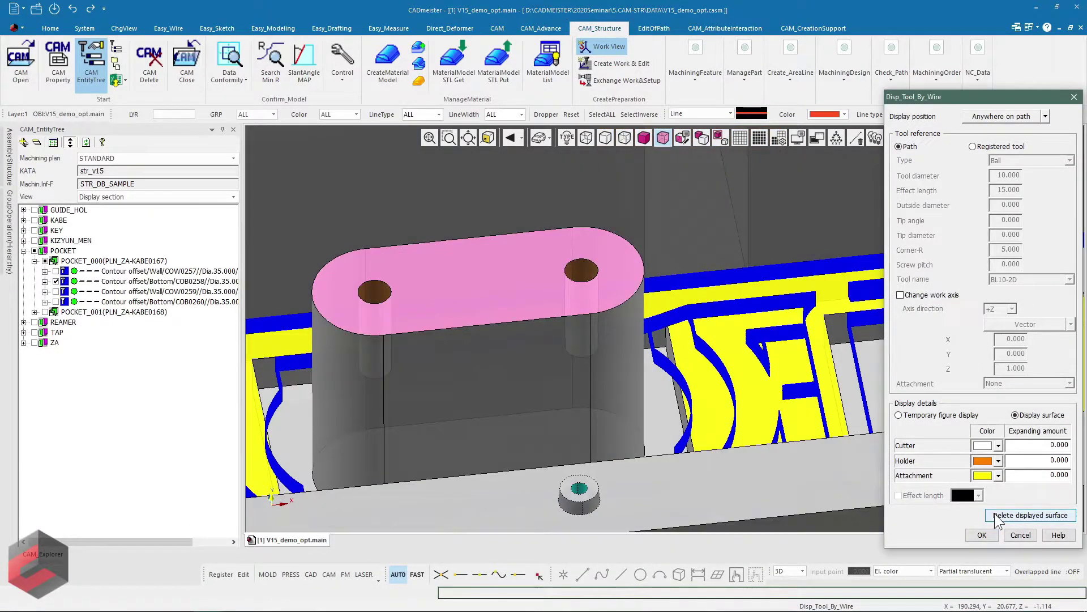
left_click(1019, 534)
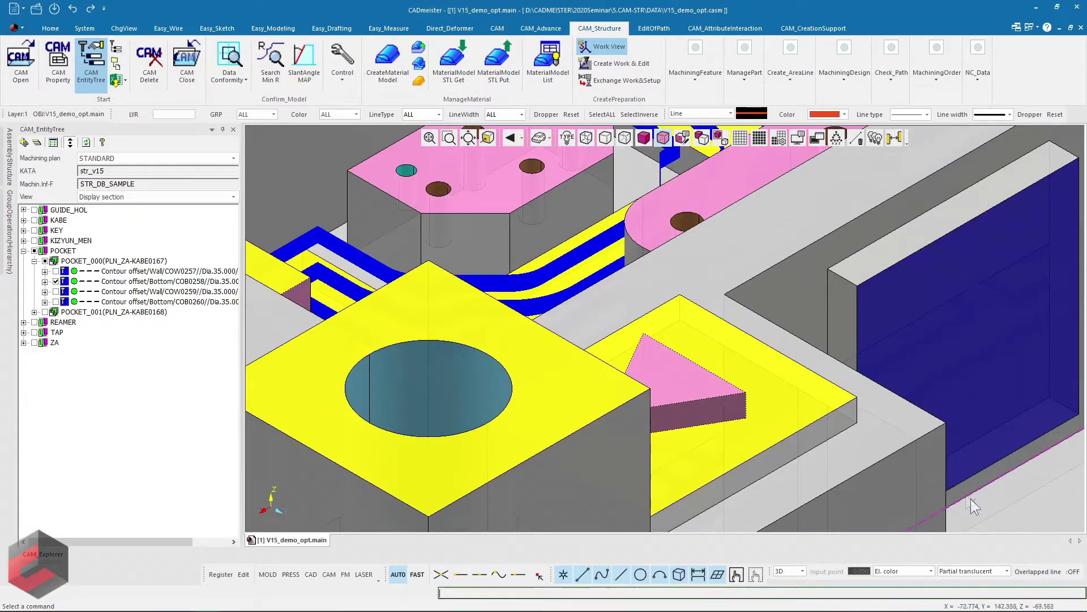
left_click(431, 138)
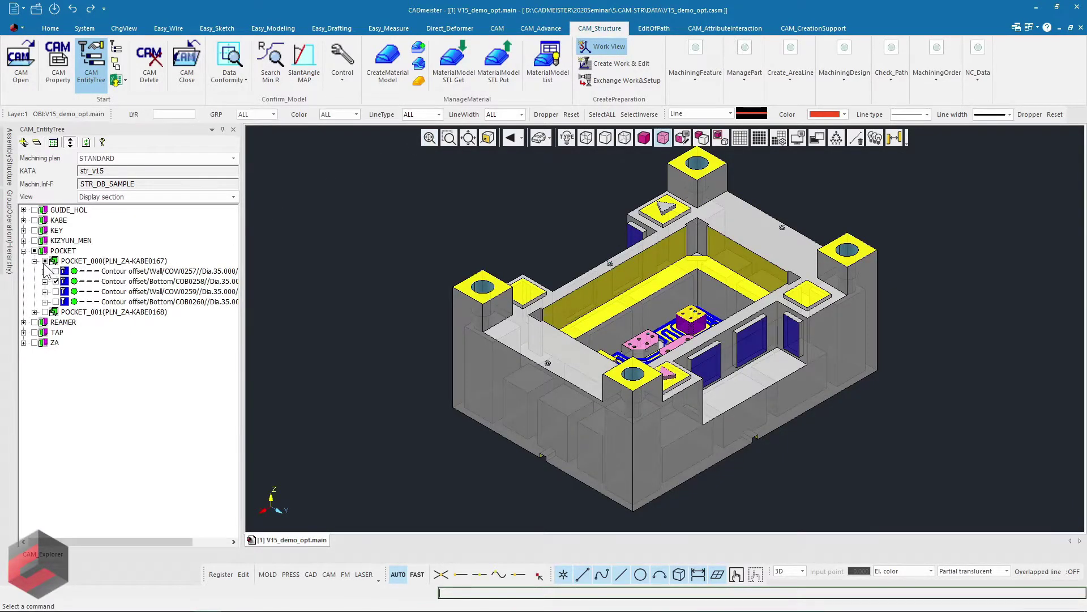
Step: Swap the POCKET toolpaths for KIZYUN_MEN_000 and tilt the plate into a 3-D view
left_click(23, 251)
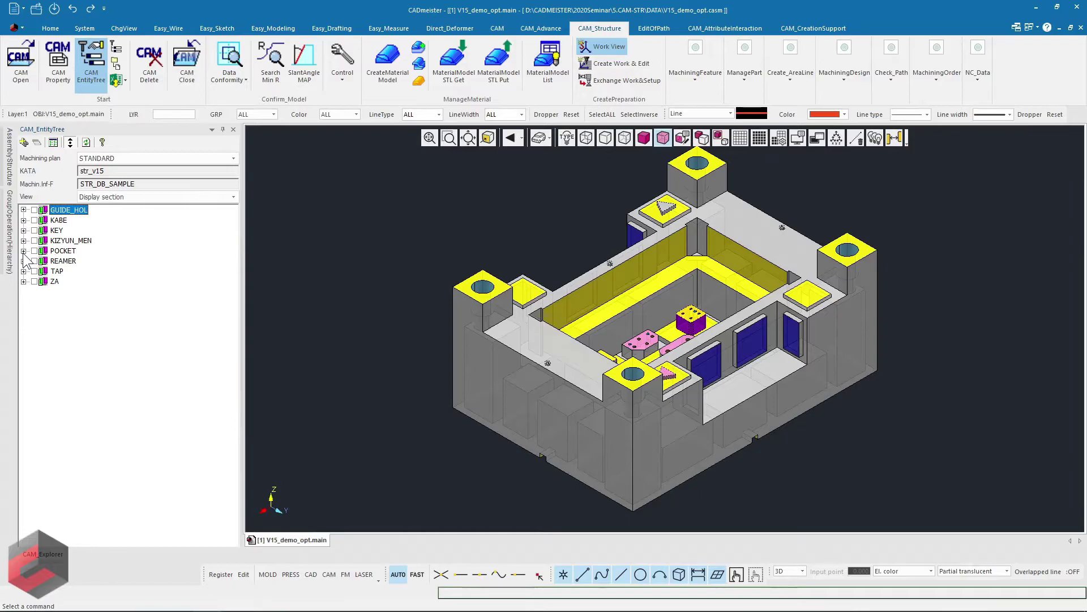
left_click(23, 240)
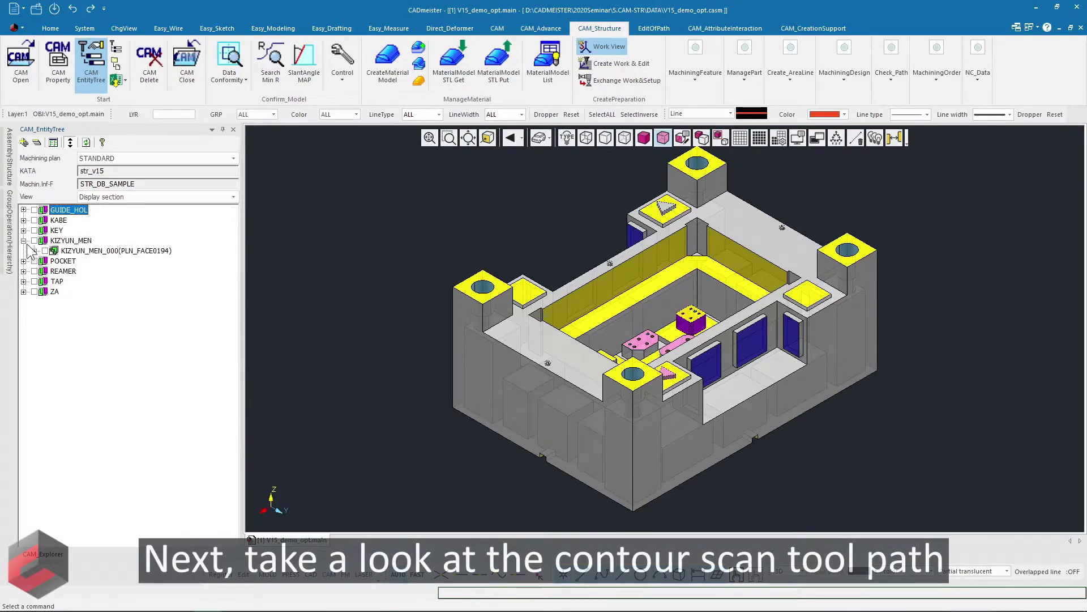
left_click(43, 251)
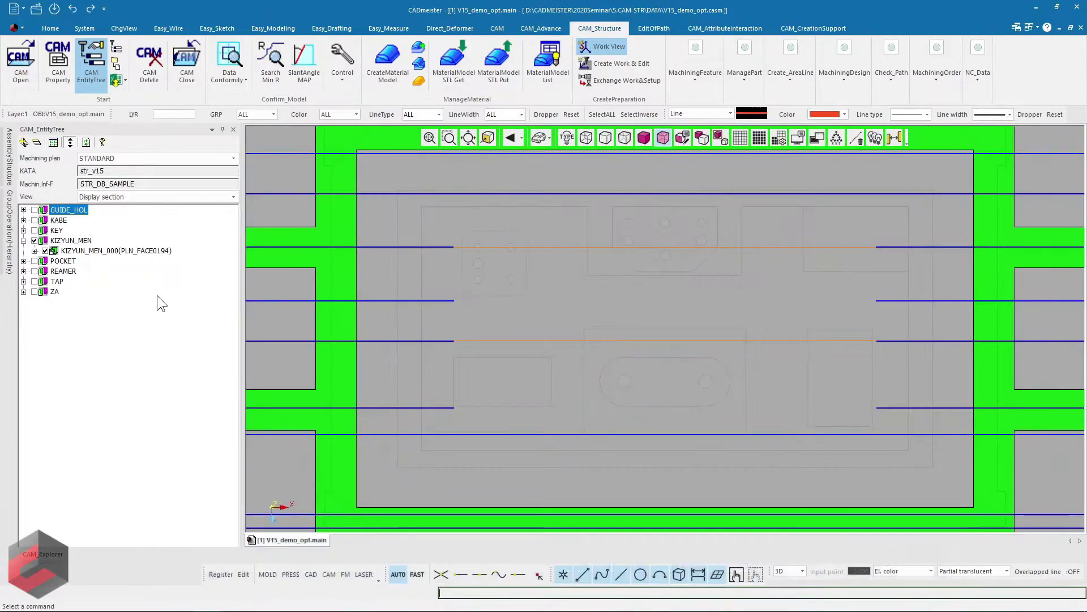
scroll(728, 249, "down", 2)
scroll(706, 260, "down", 2)
scroll(721, 282, "down", 1)
mouse_move(668, 266)
middle_mouse_down()
mouse_move(690, 436)
mouse_move(662, 321)
middle_mouse_up()
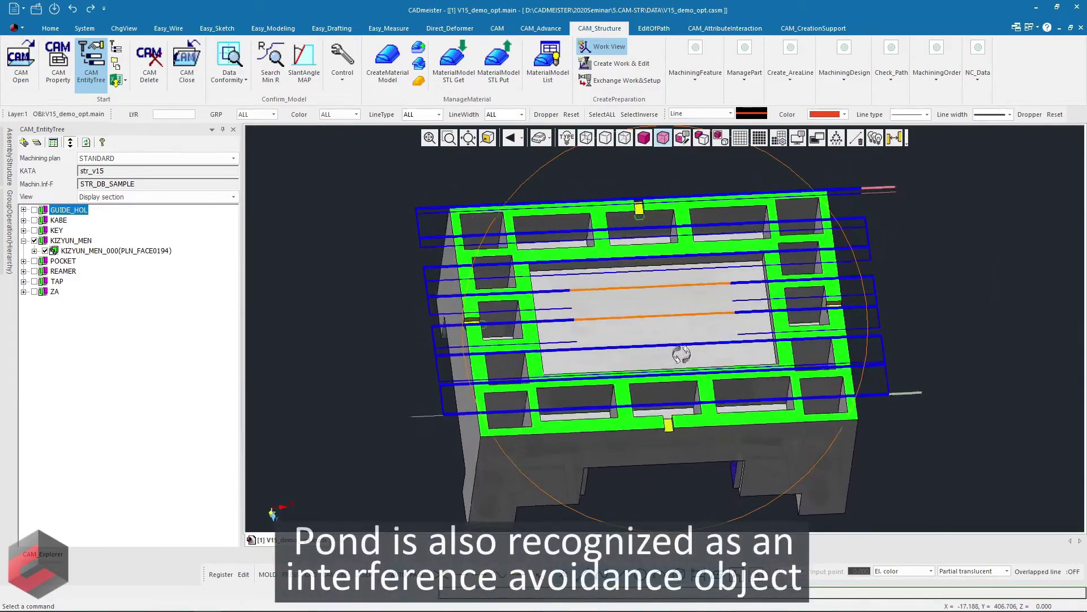
mouse_move(663, 321)
middle_mouse_down()
mouse_move(689, 315)
mouse_move(668, 327)
middle_mouse_up()
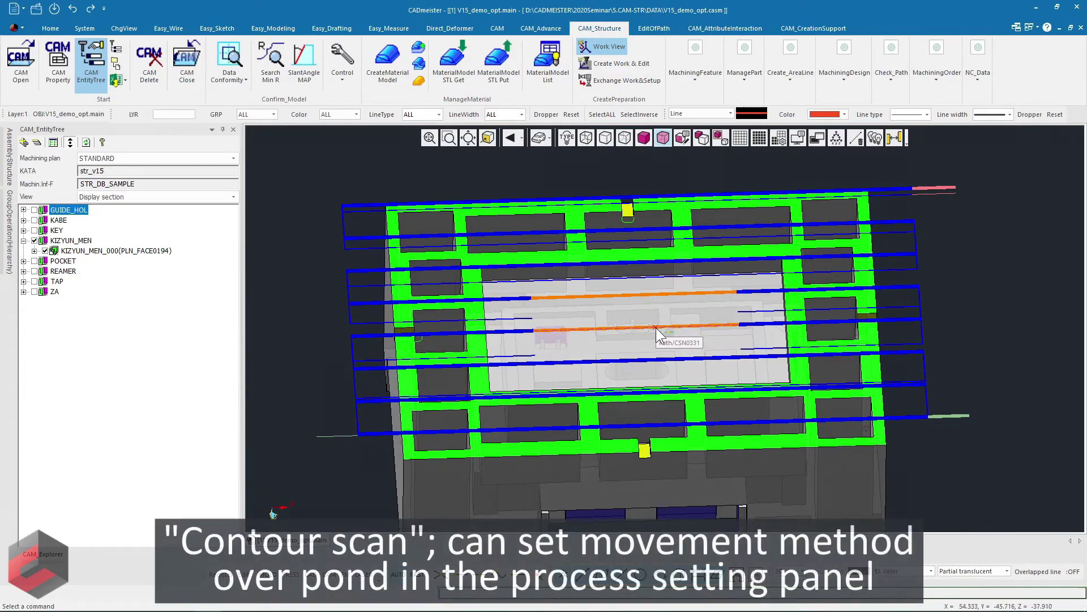
Step: Review the CSN0331 contour scan's pond moves at Indirect feed 1.000, leaving settings unchanged
double_click(656, 328)
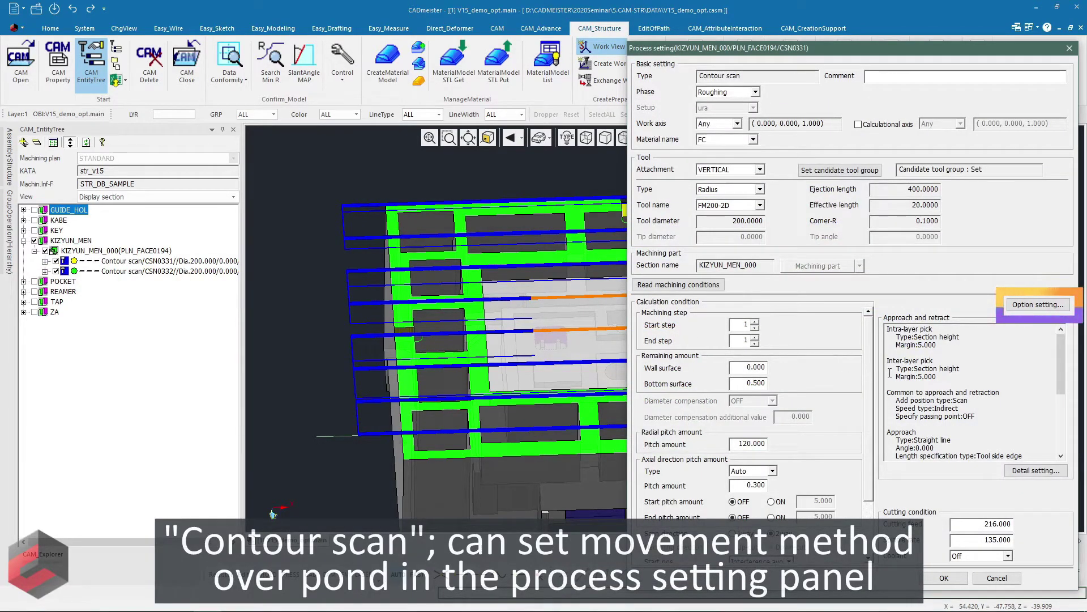
left_click(1034, 305)
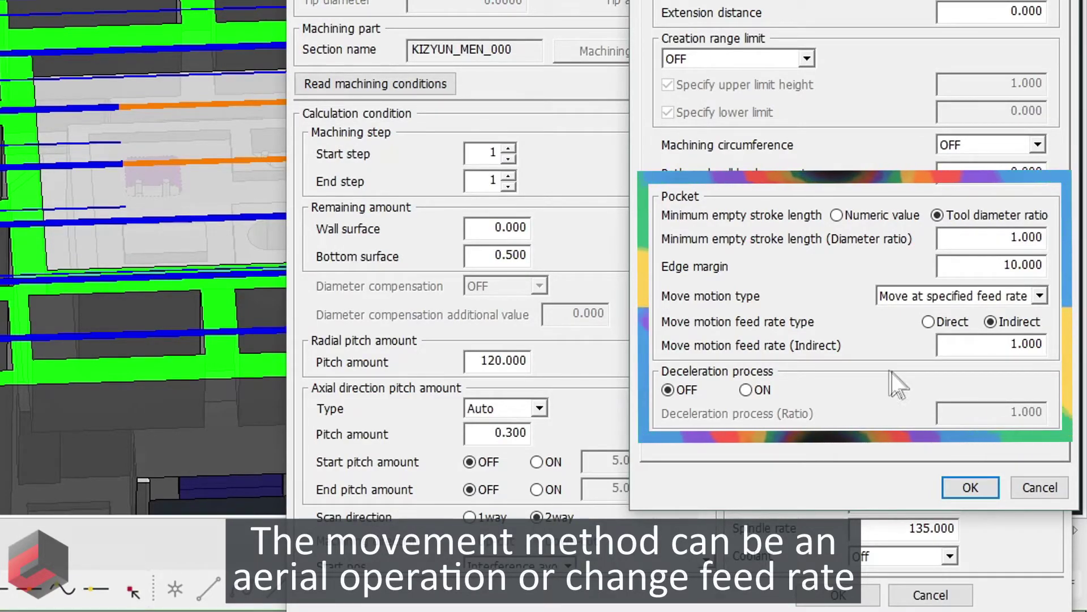
left_click(970, 487)
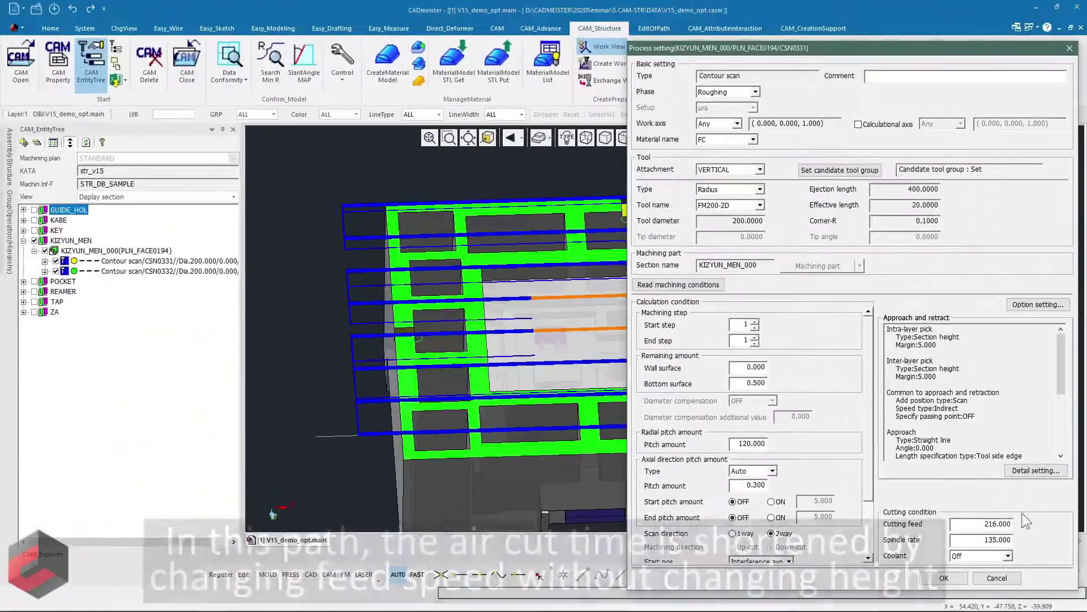
left_click(963, 579)
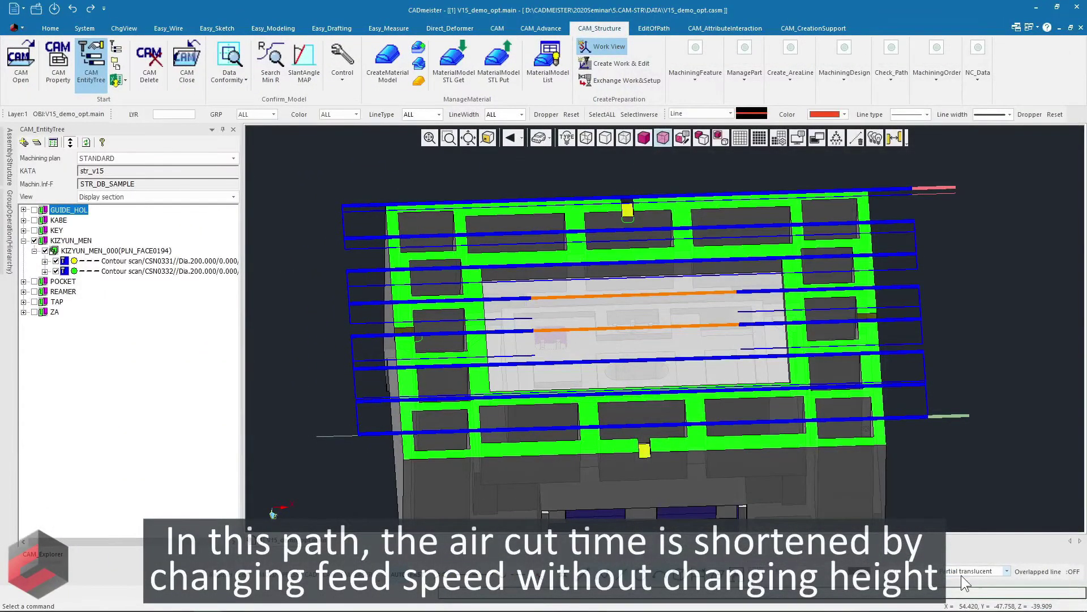
Step: Turn off the KIZYUN_MEN toolpath display and collapse its tree node
left_click(35, 240)
left_click(23, 240)
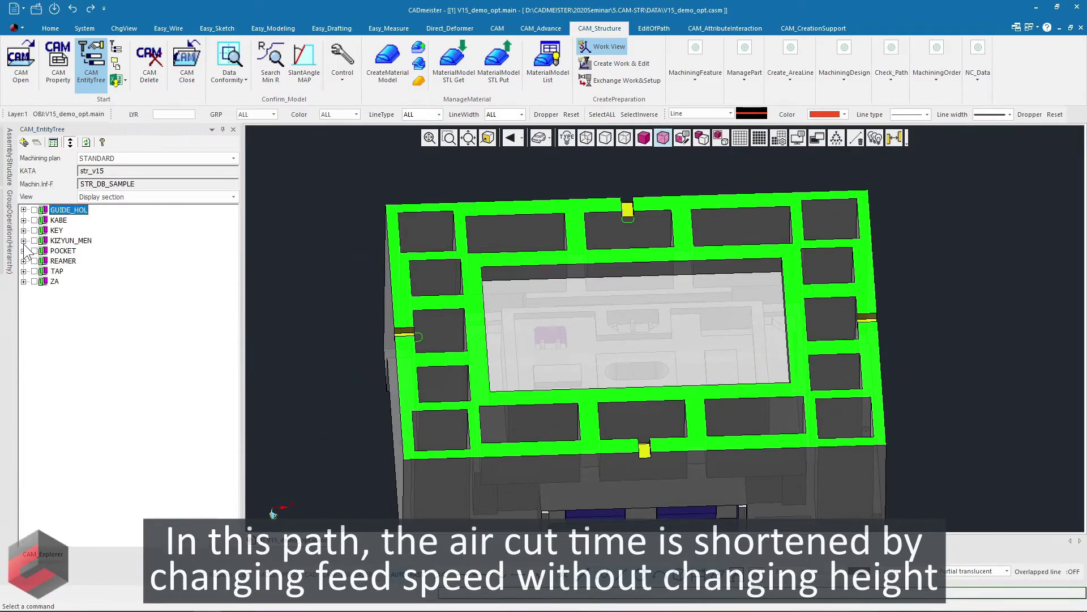